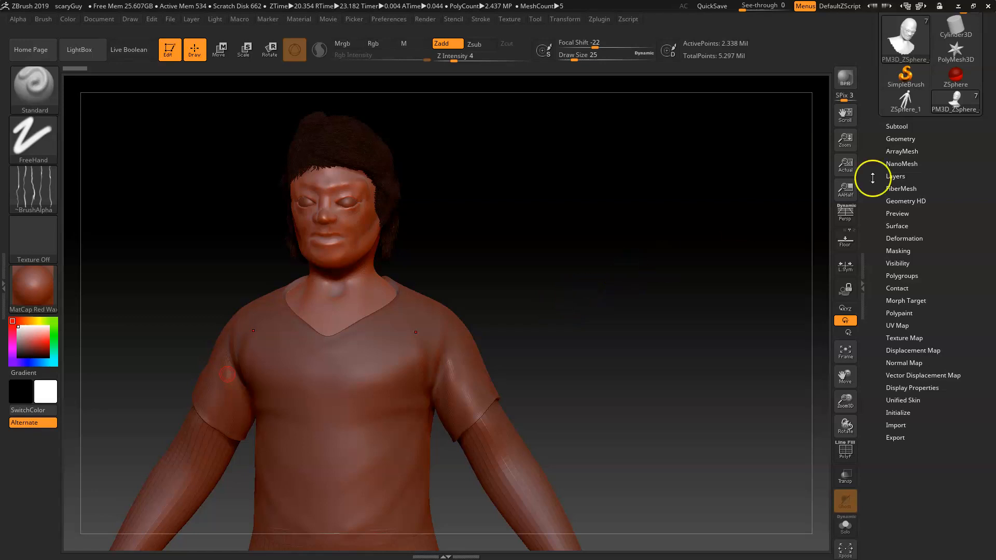
# Step: Open the Subtool list, select the eyes subtool PM3D_Sphere3D1 and turn on Mrgb painting mode
pyautogui.moveTo(904, 120); pyautogui.dragTo(904, 120)
pyautogui.click(907, 126)
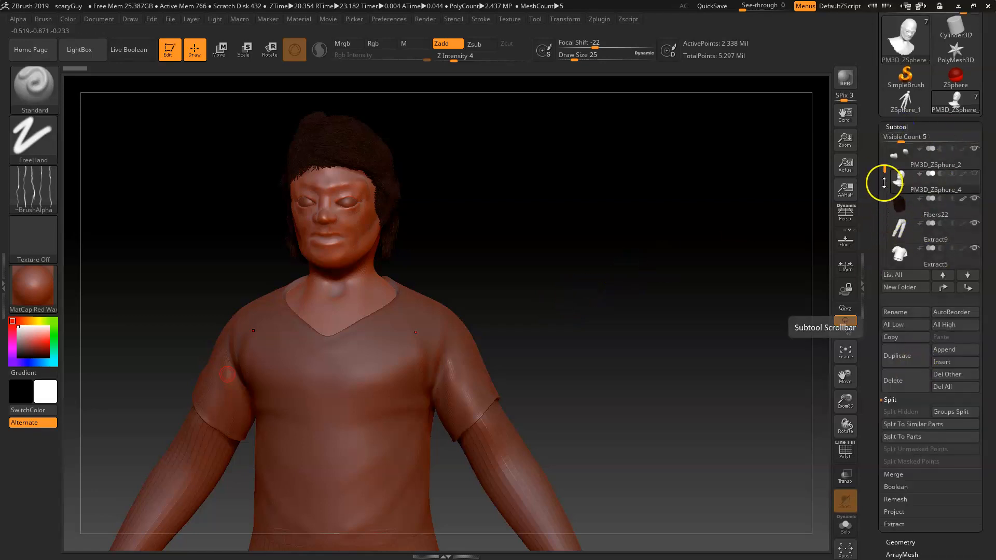
pyautogui.moveTo(887, 168); pyautogui.dragTo(887, 227)
pyautogui.click(901, 184)
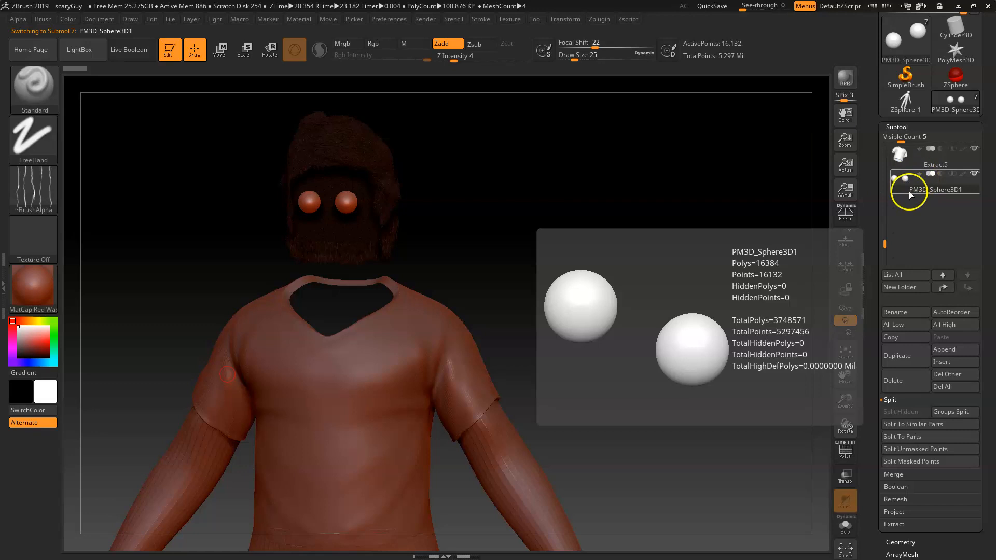
pyautogui.click(456, 46)
pyautogui.click(344, 43)
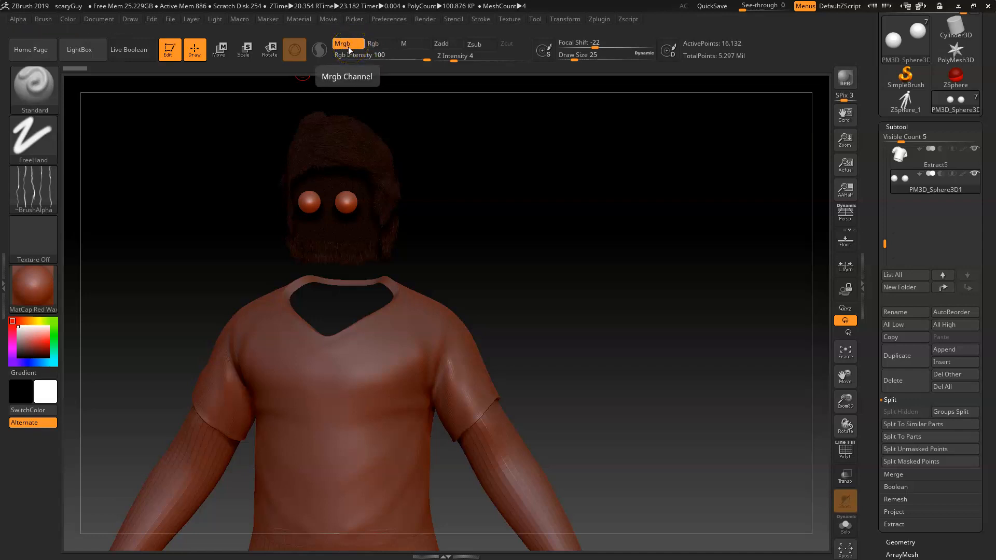
# Step: Apply BasicMaterial2 to the eyes and fill them with white, R 255 G 255 B 255
pyautogui.click(27, 283)
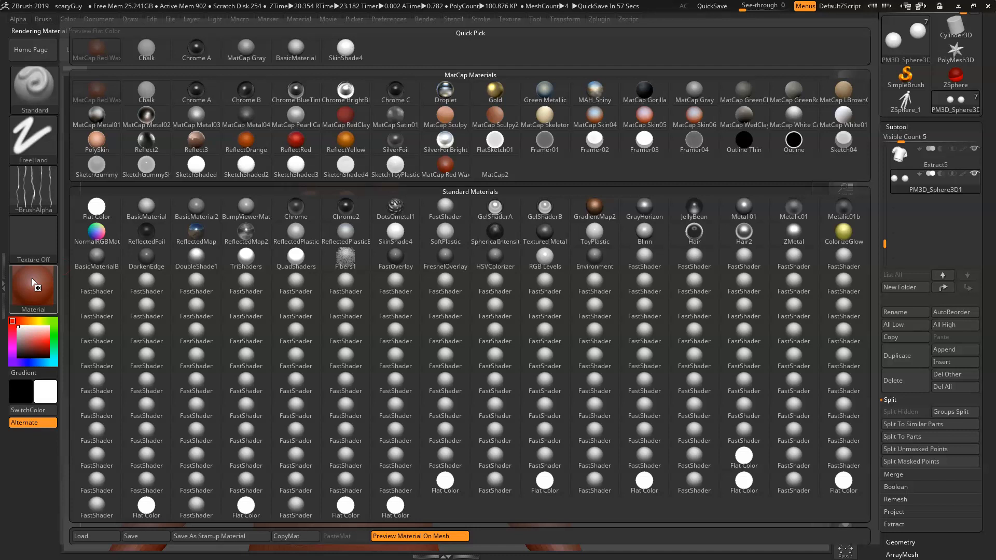
pyautogui.moveTo(252, 216)
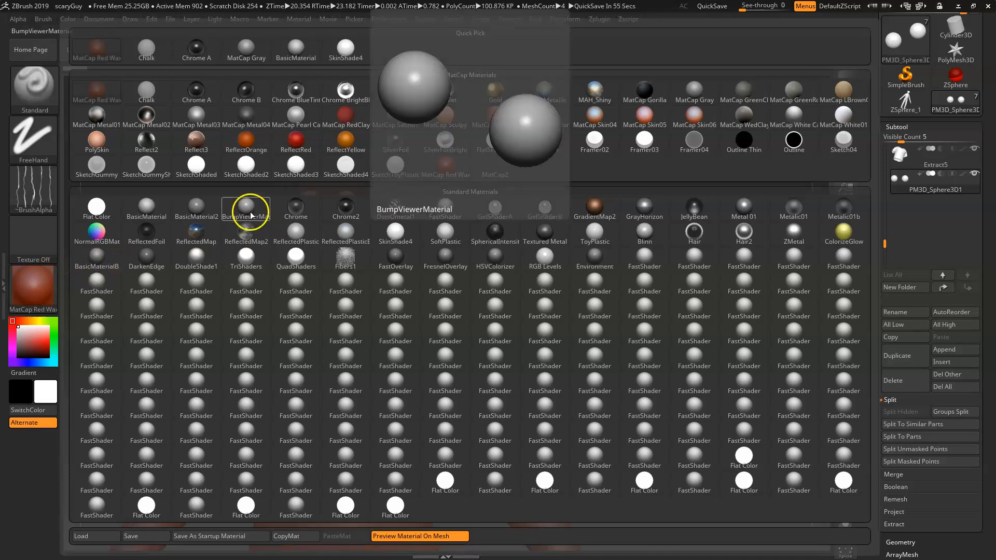
pyautogui.click(196, 204)
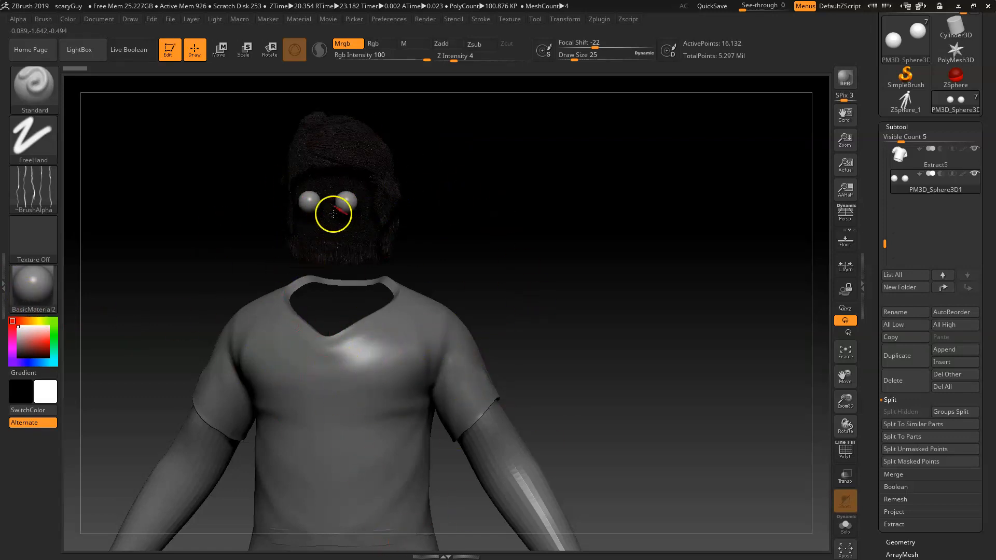
pyautogui.click(69, 20)
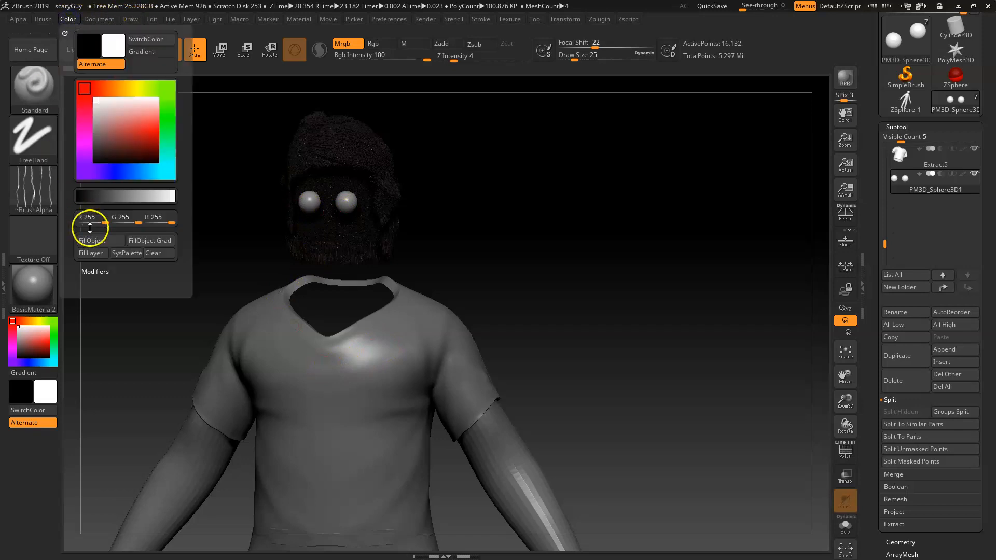
pyautogui.click(898, 153)
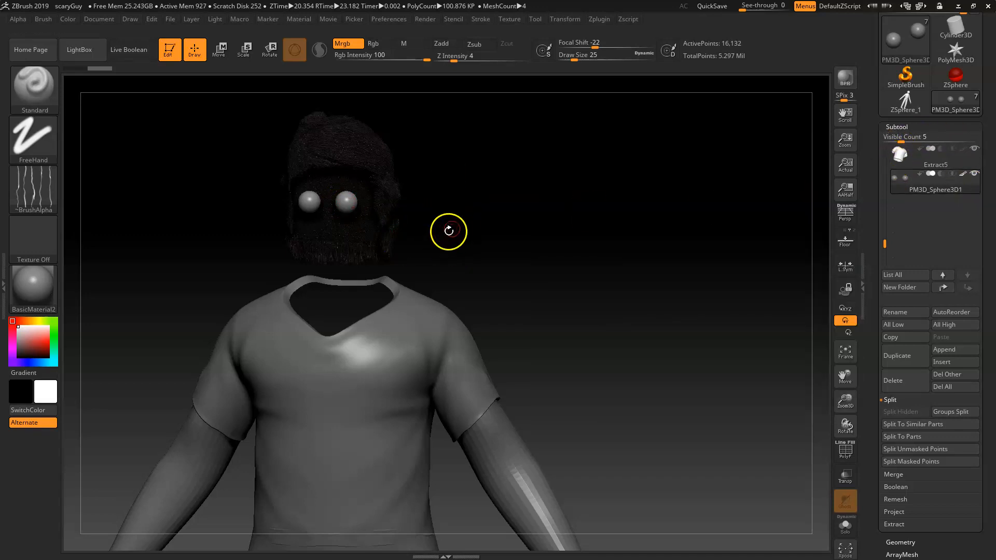
# Step: Select the shirt subtool Extract5 and apply BasicMaterial to it
pyautogui.keyDown('alt'); pyautogui.moveTo(444, 216); pyautogui.dragTo(519, 301, button='right'); pyautogui.keyUp('alt')
pyautogui.moveTo(743, 186); pyautogui.dragTo(609, 406, button='right')
pyautogui.moveTo(535, 133); pyautogui.dragTo(540, 77, button='right')
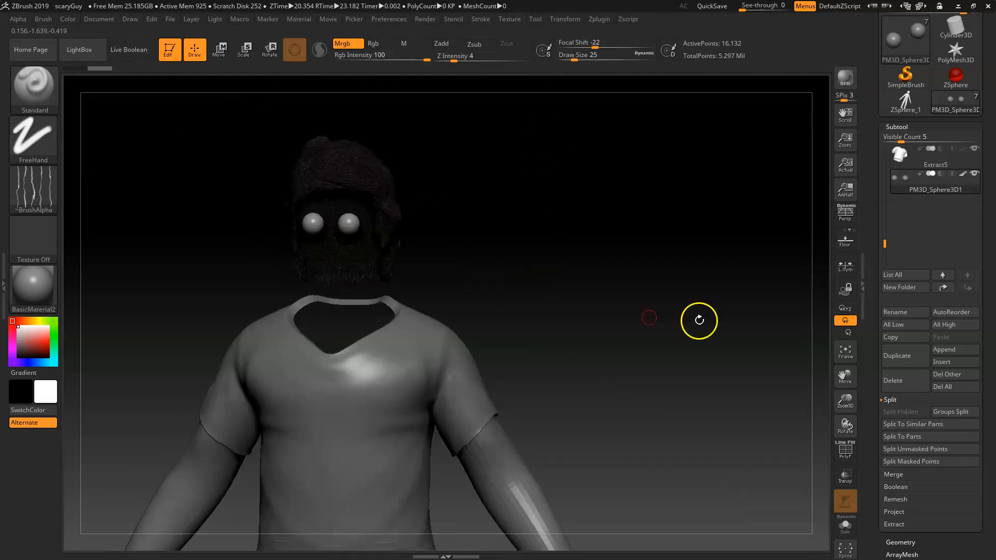
pyautogui.click(902, 154)
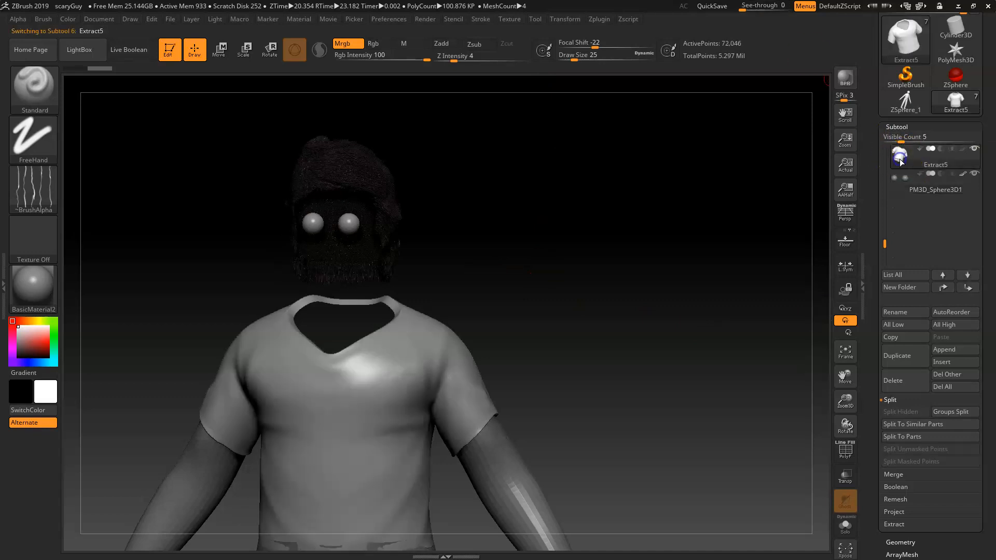
pyautogui.moveTo(550, 390); pyautogui.dragTo(565, 351, button='right')
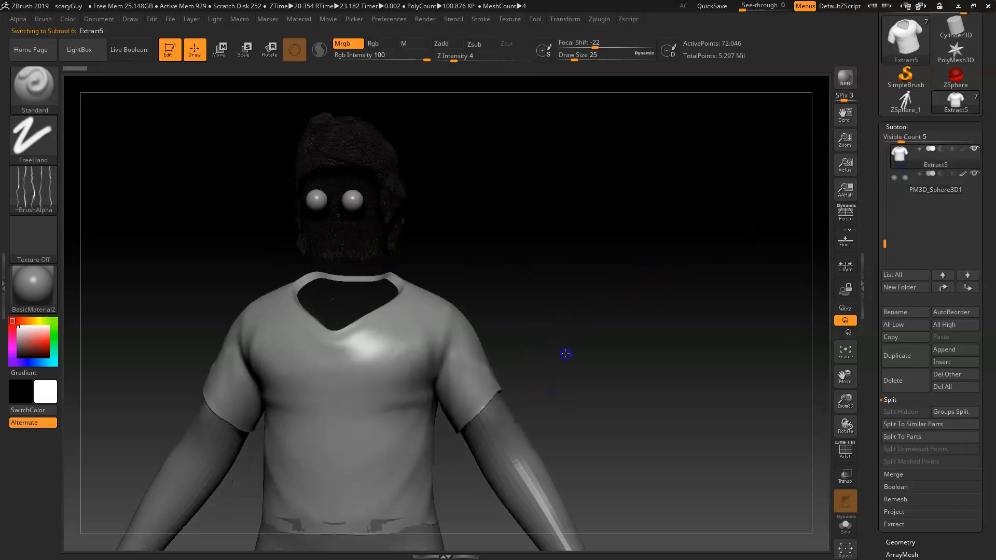
pyautogui.click(45, 293)
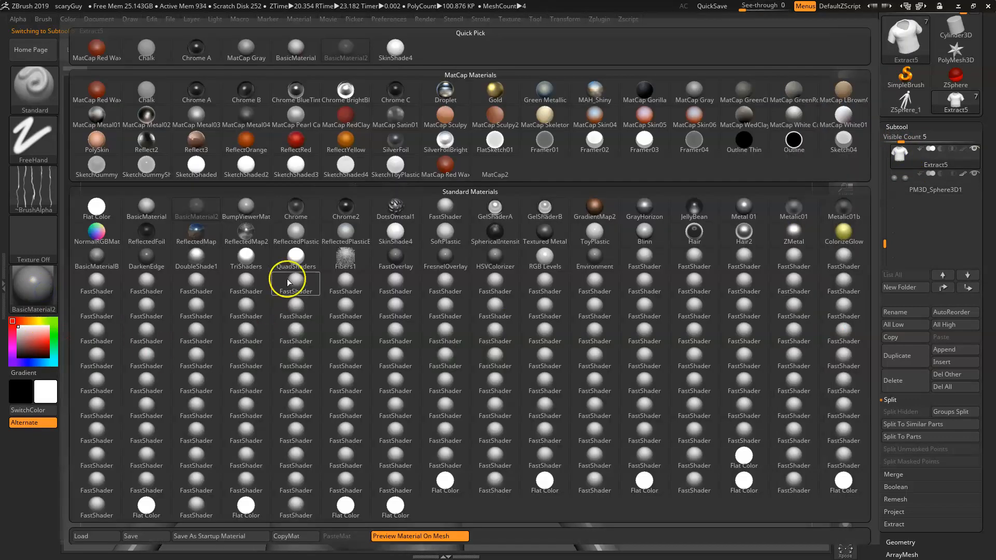
pyautogui.click(141, 210)
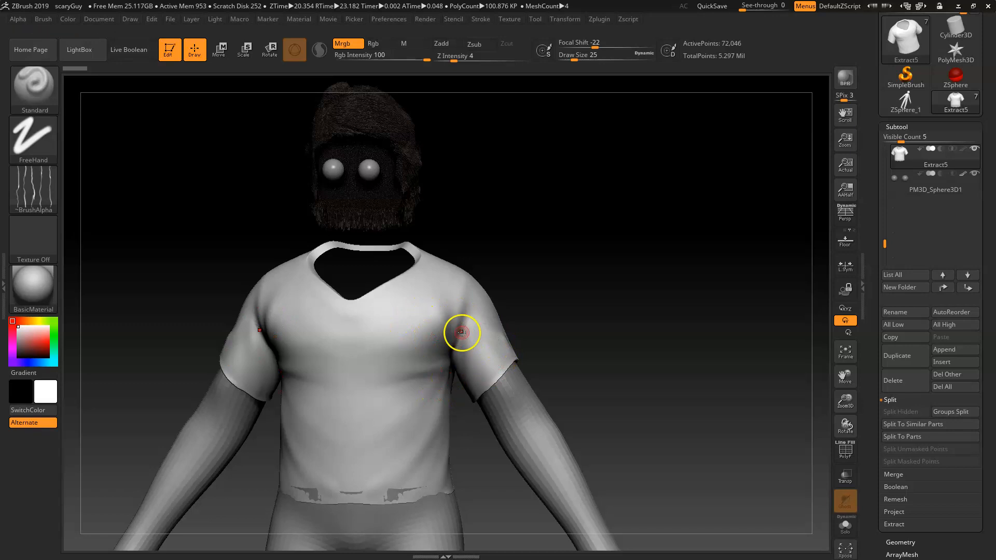
# Step: Pick a dark red colour and fill the shirt with it
pyautogui.click(31, 346)
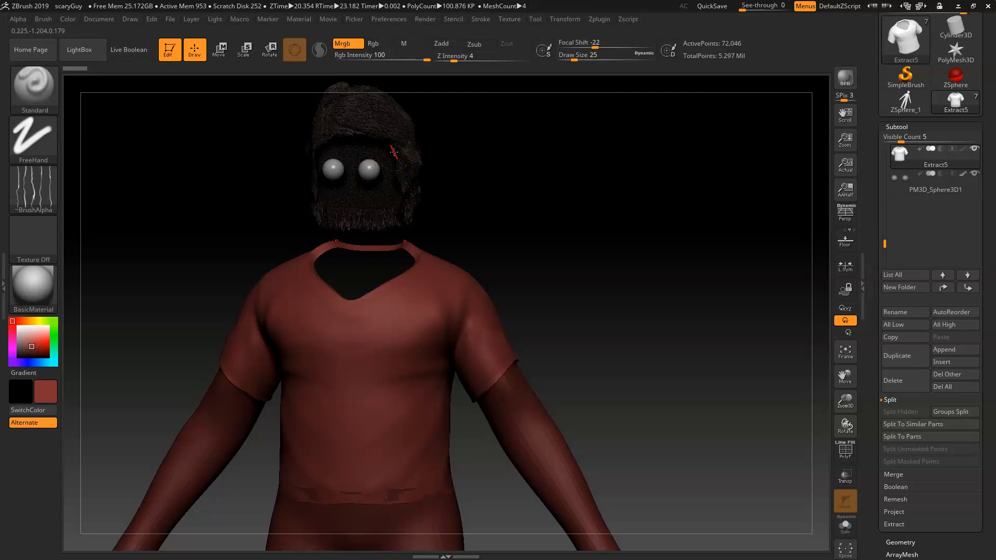
pyautogui.click(67, 20)
pyautogui.click(96, 240)
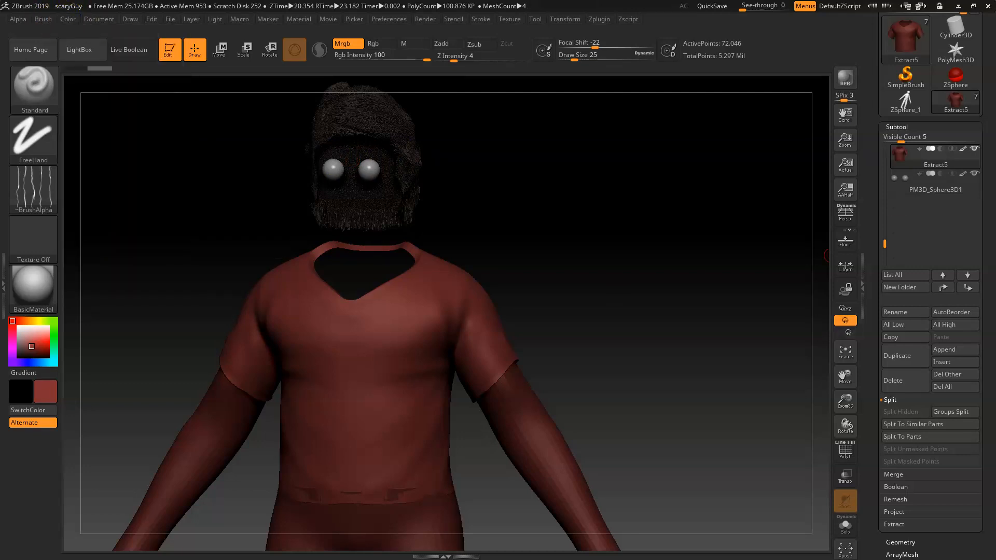
# Step: Select the pants subtool Extract9 and fill it with dark blue, R 34 G 59 B 88
pyautogui.click(886, 191)
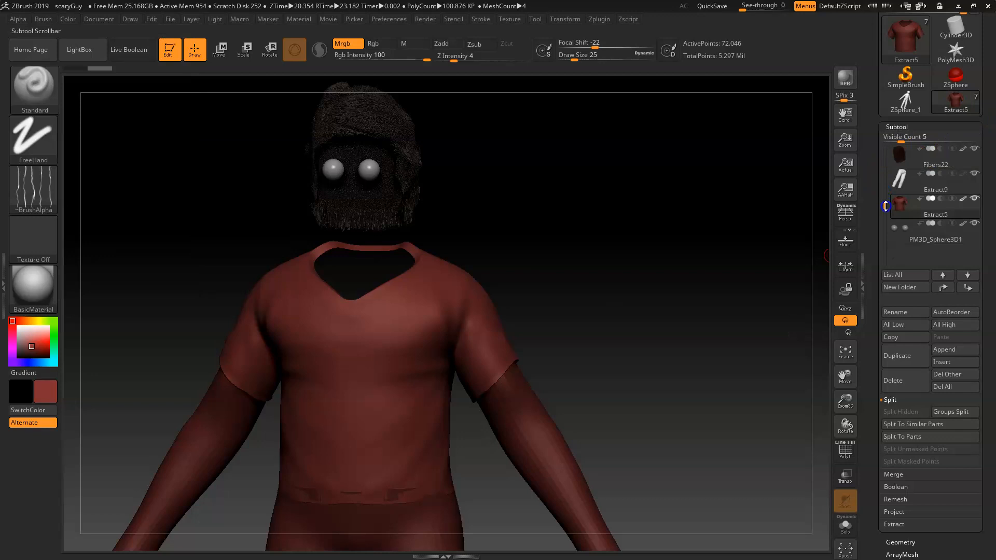
pyautogui.moveTo(885, 177)
pyautogui.mouseDown()
pyautogui.moveTo(885, 164)
pyautogui.moveTo(885, 174)
pyautogui.mouseUp()
pyautogui.click(895, 207)
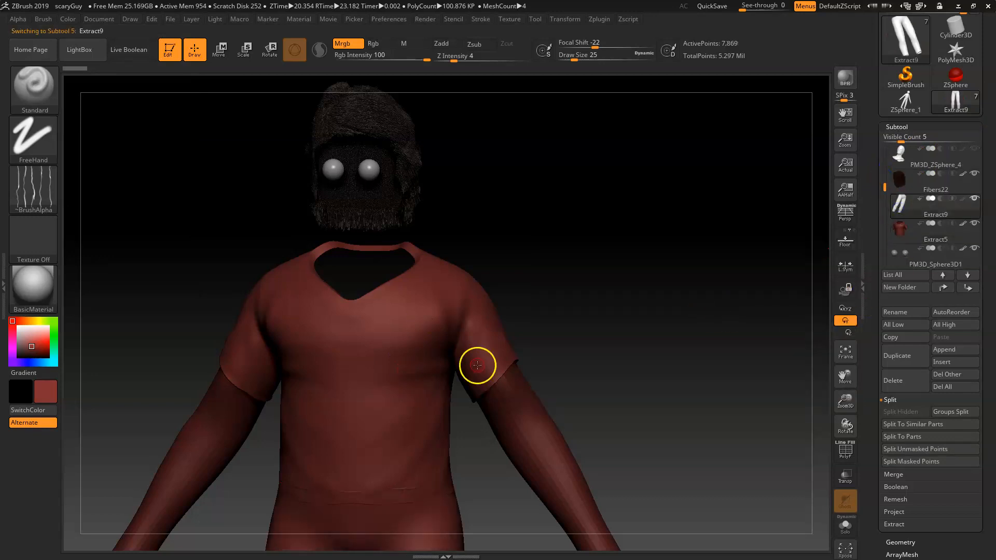
pyautogui.moveTo(52, 349); pyautogui.dragTo(48, 363)
pyautogui.moveTo(37, 350); pyautogui.dragTo(39, 350)
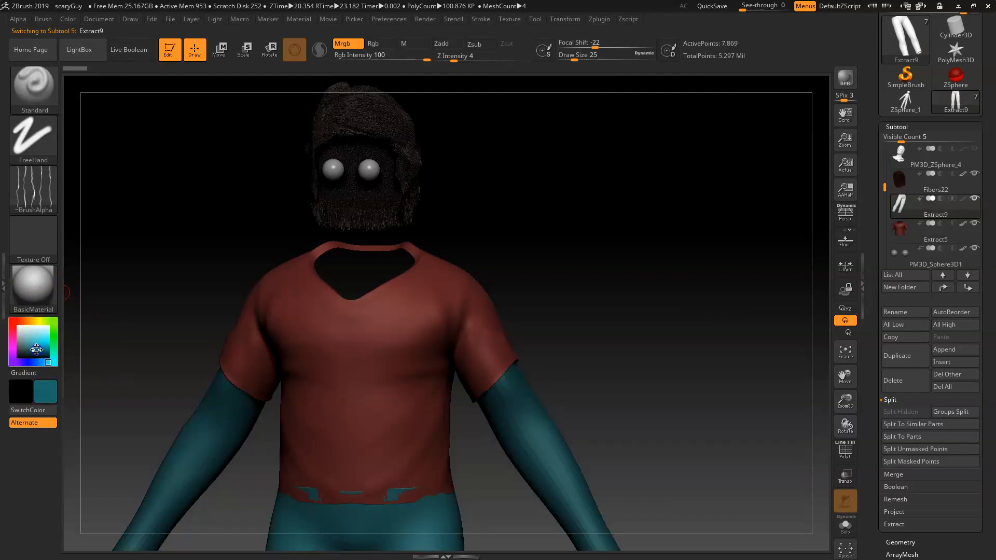
pyautogui.moveTo(35, 360); pyautogui.dragTo(38, 363)
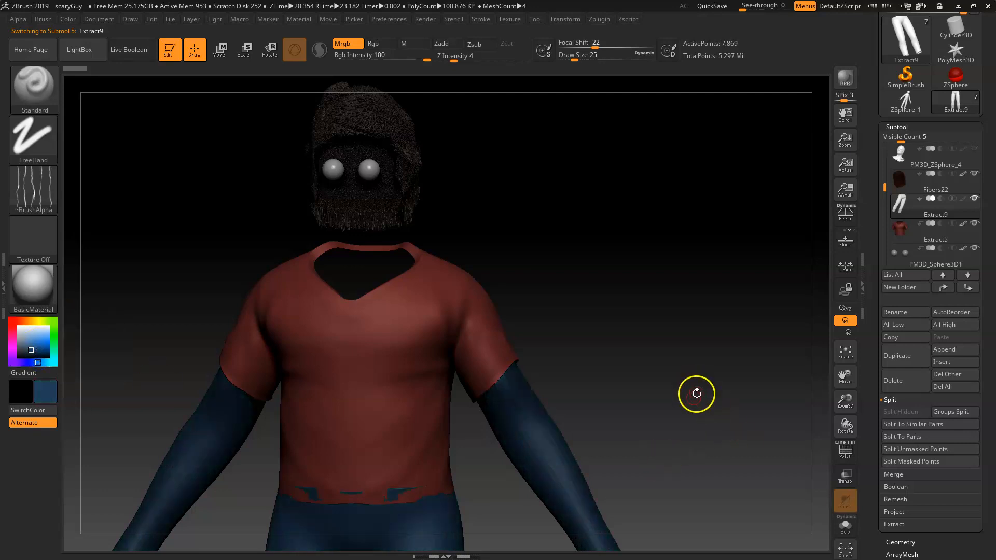
pyautogui.keyDown('alt'); pyautogui.moveTo(683, 440); pyautogui.dragTo(687, 285); pyautogui.keyUp('alt')
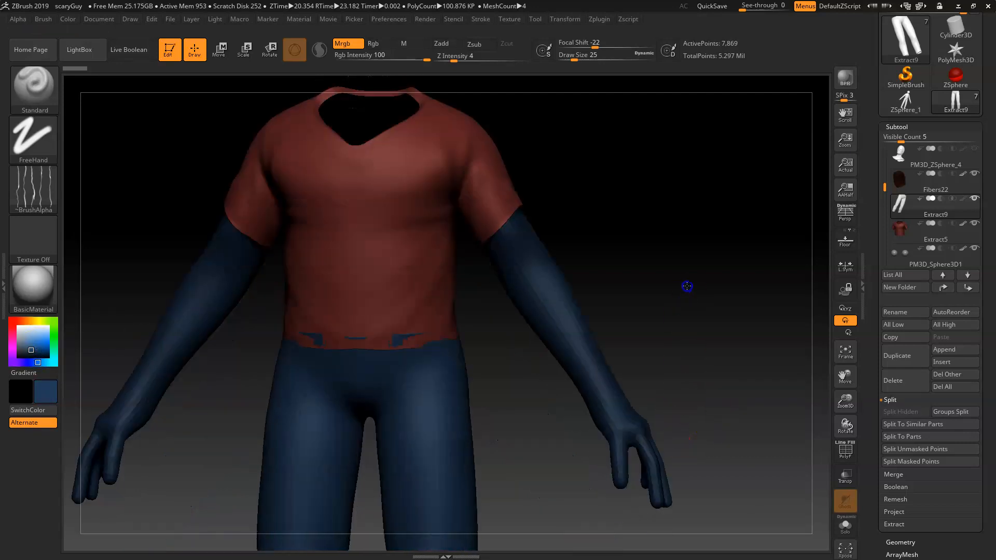
pyautogui.click(69, 19)
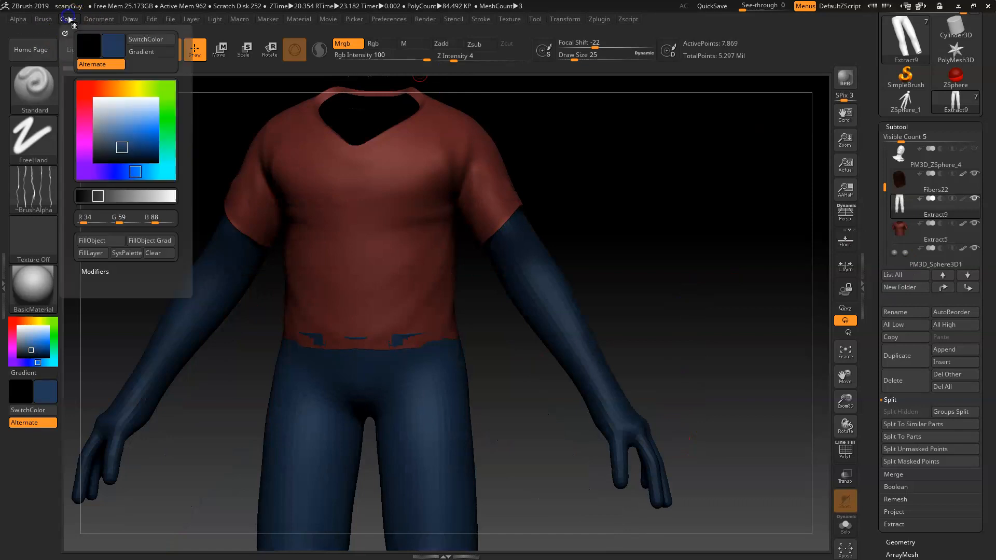
pyautogui.click(95, 242)
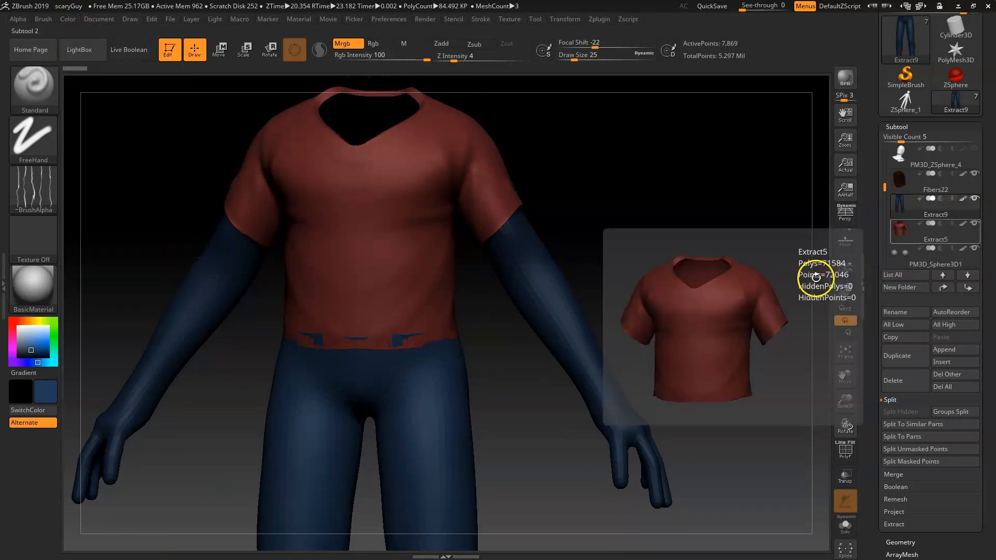
# Step: Select the body subtool PM3D_ZSphere_4 and fill it with a skin tone, R 194 G 161 B 114
pyautogui.moveTo(885, 172); pyautogui.dragTo(885, 165)
pyautogui.click(900, 179)
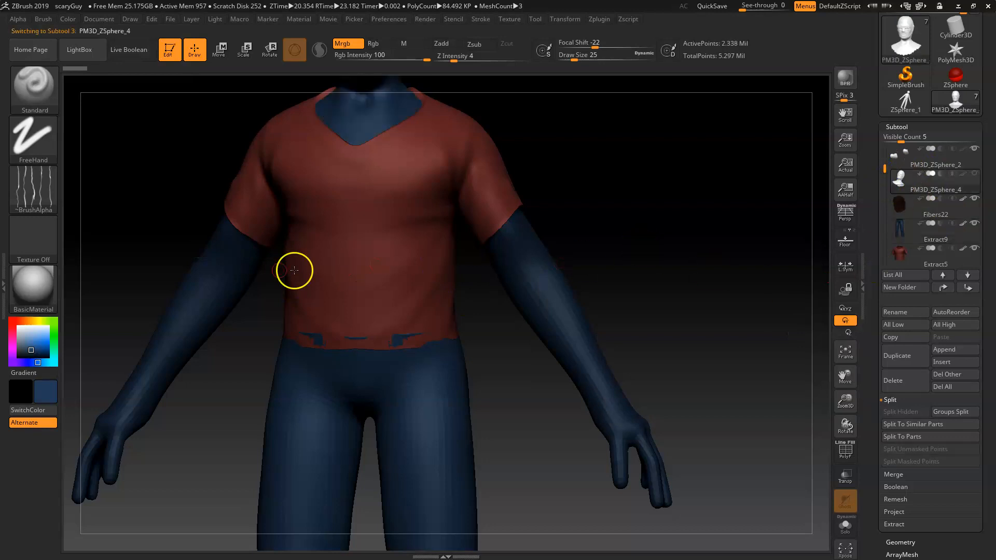
pyautogui.click(35, 322)
pyautogui.moveTo(35, 323); pyautogui.dragTo(32, 342)
pyautogui.click(31, 321)
pyautogui.click(29, 321)
pyautogui.click(31, 338)
pyautogui.click(30, 336)
pyautogui.click(30, 338)
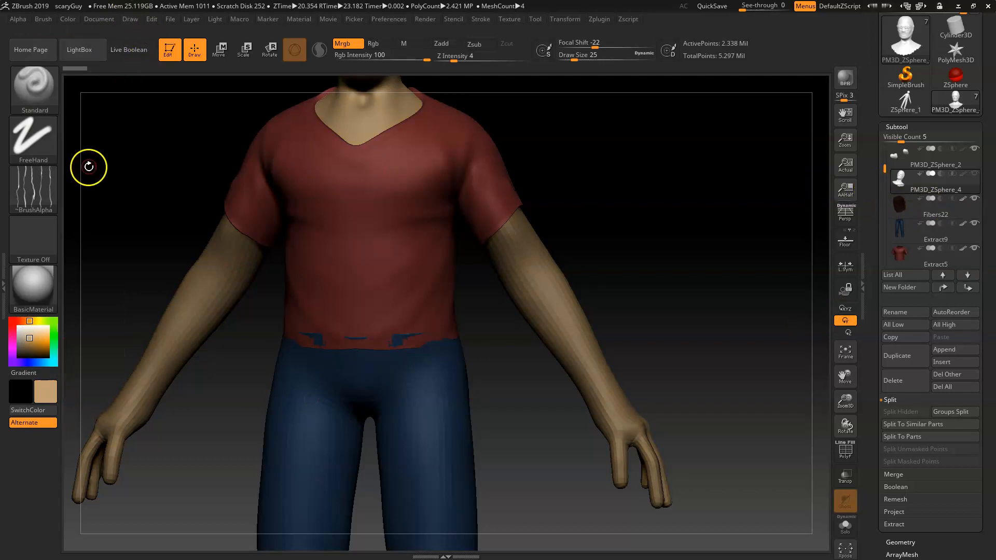
pyautogui.click(68, 20)
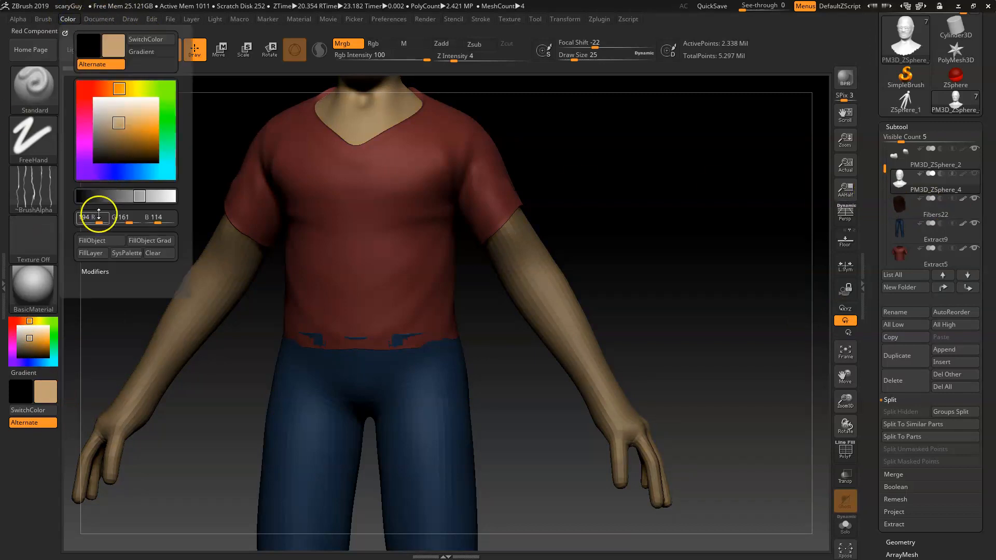
pyautogui.click(98, 241)
# Step: Select the shoes subtool PM3D_ZSphere_2 and fill it with the skin tone R 194 G 161 B 114
pyautogui.click(900, 156)
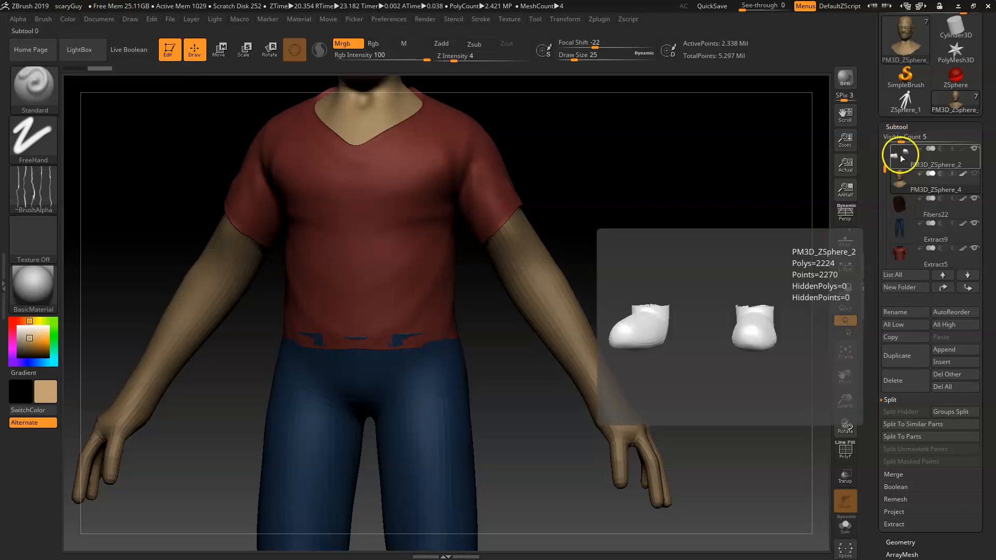
pyautogui.click(70, 20)
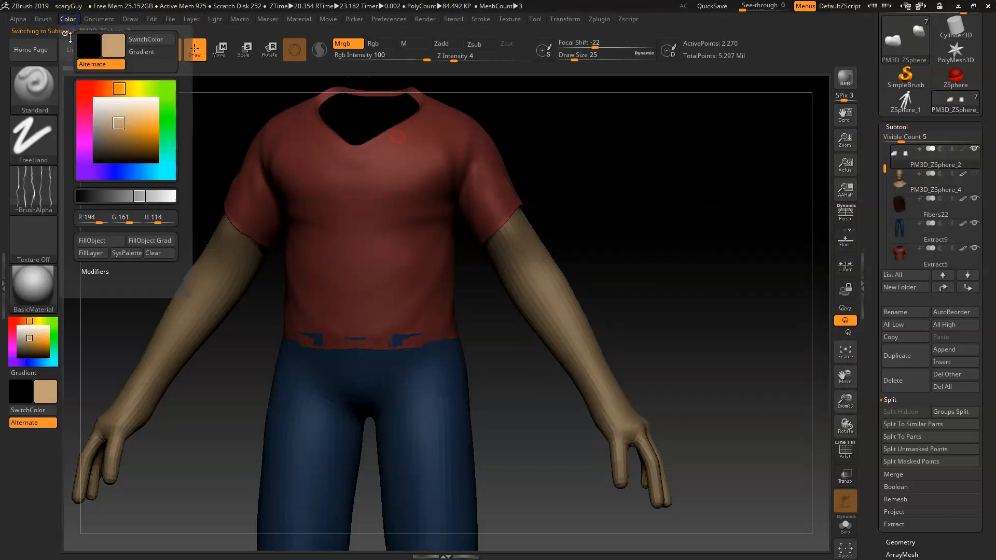
pyautogui.click(97, 241)
# Step: Toggle subtool visibility to hide the hair and shirt subtools
pyautogui.keyDown('alt'); pyautogui.moveTo(703, 408); pyautogui.dragTo(688, 50); pyautogui.keyUp('alt')
pyautogui.keyDown('alt'); pyautogui.moveTo(702, 143); pyautogui.dragTo(716, 460); pyautogui.keyUp('alt')
pyautogui.moveTo(620, 104)
pyautogui.keyDown('alt'); pyautogui.mouseDown()
pyautogui.moveTo(630, 311)
pyautogui.moveTo(612, 232)
pyautogui.moveTo(622, 176)
pyautogui.mouseUp(); pyautogui.keyUp('alt')
pyautogui.click(902, 179)
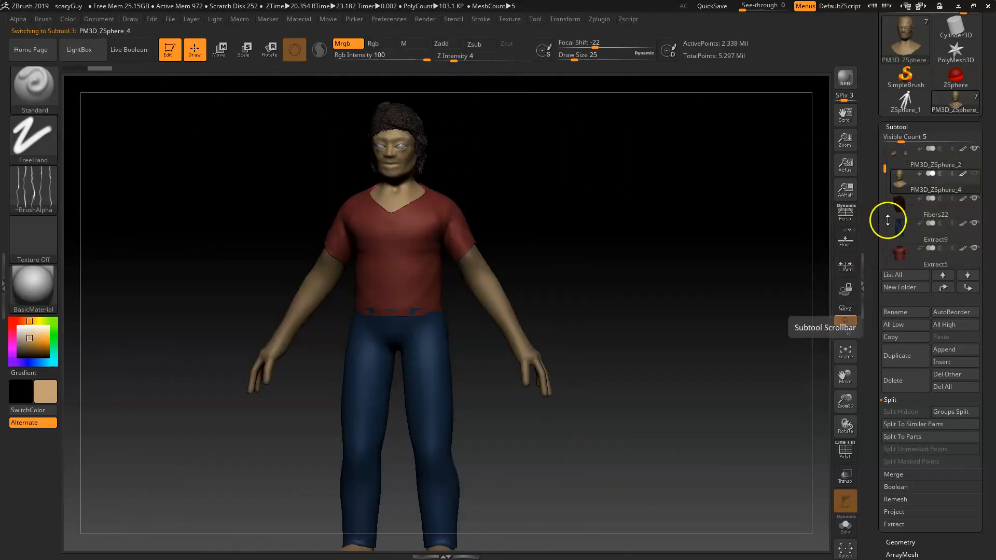
pyautogui.moveTo(904, 237)
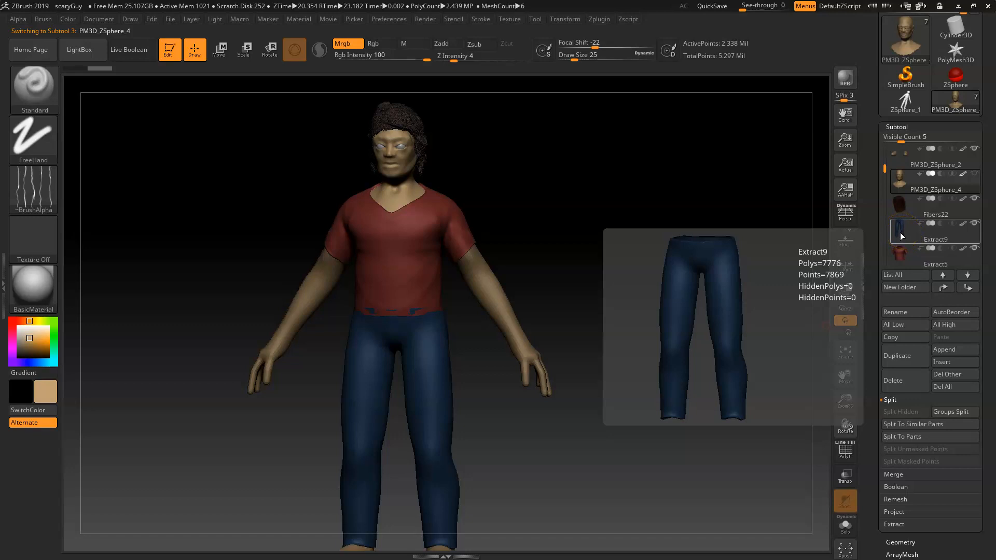
pyautogui.click(900, 232)
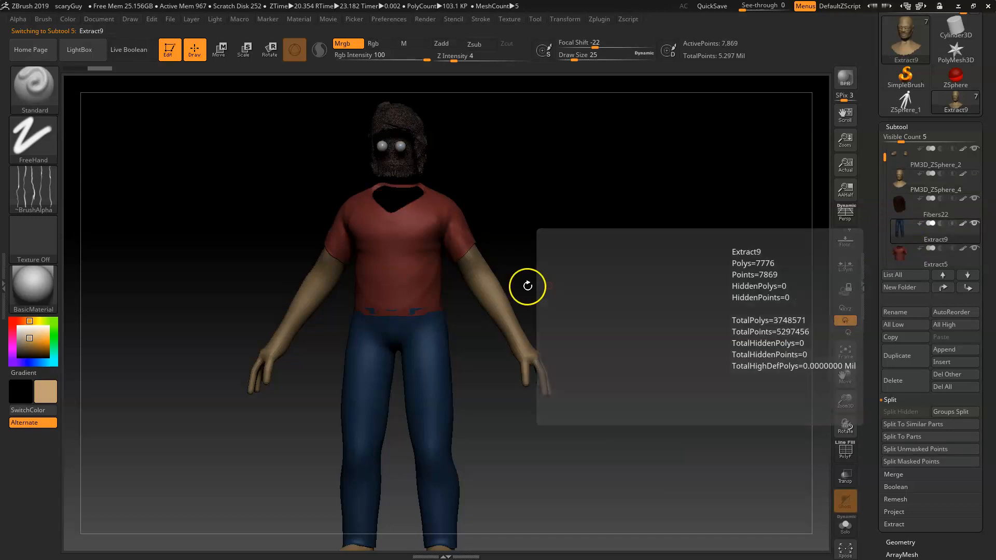
pyautogui.click(977, 190)
pyautogui.click(975, 224)
pyautogui.click(975, 249)
pyautogui.click(976, 200)
pyautogui.click(977, 224)
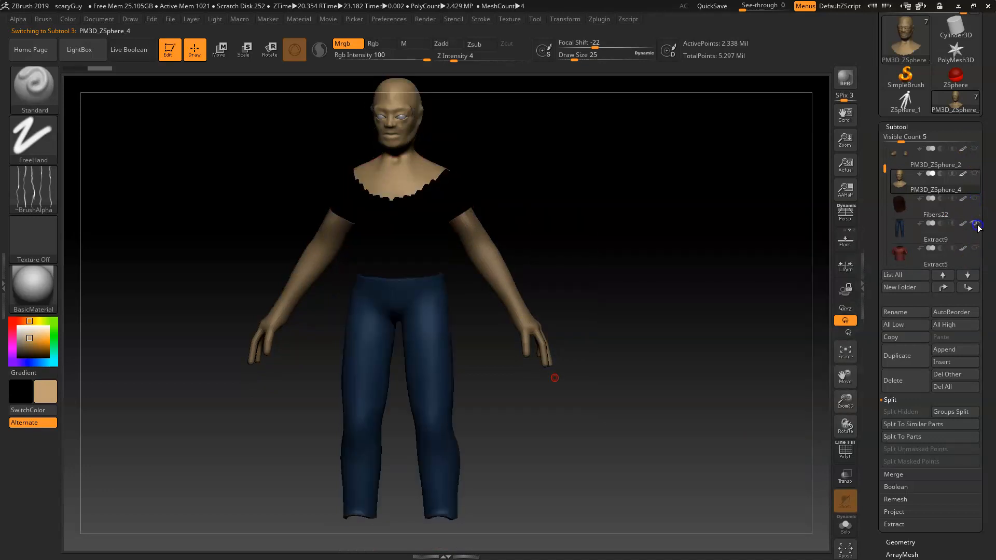
# Step: Select the PM3D_ZSphere_3 subtool and fill it with the skin tone R 194 G 161 B 114
pyautogui.click(901, 231)
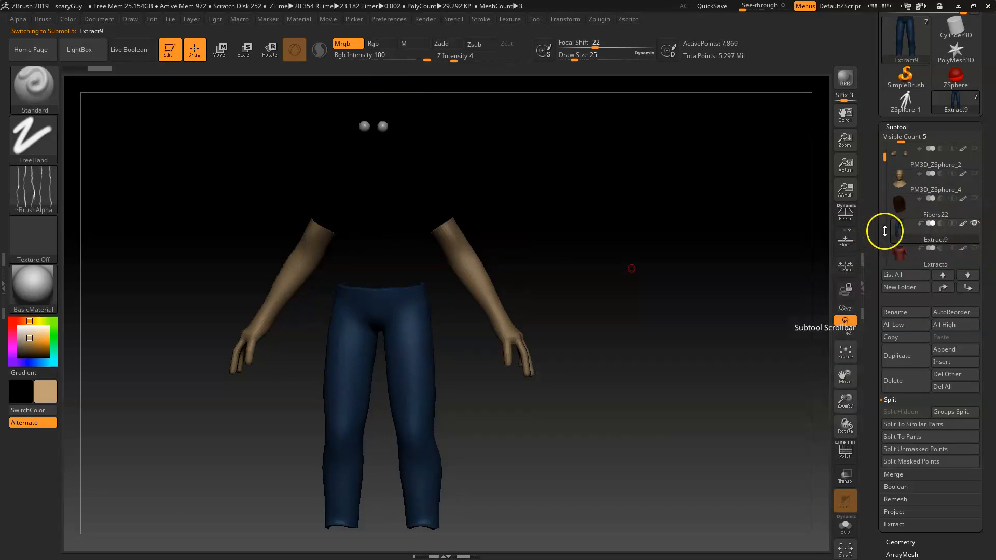
pyautogui.moveTo(886, 229); pyautogui.dragTo(884, 199)
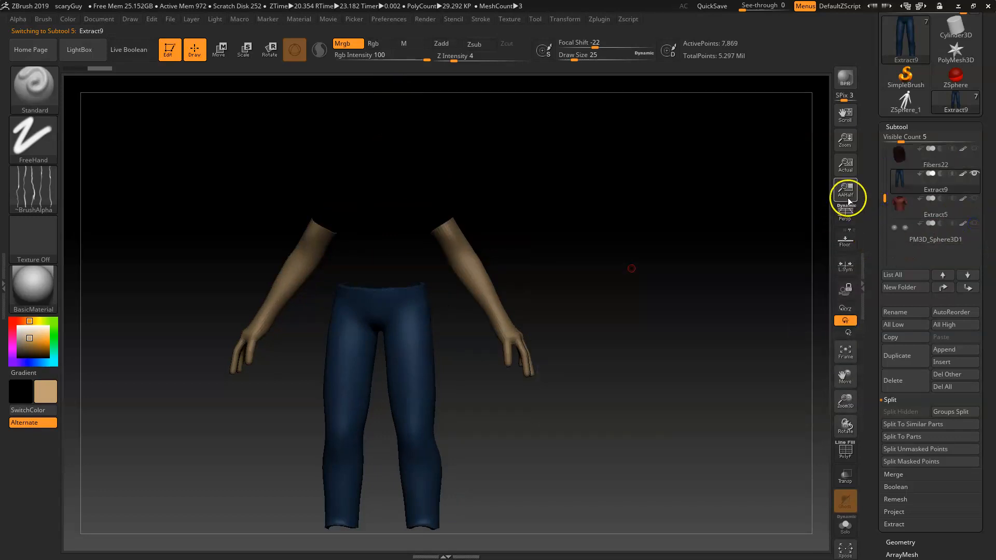
pyautogui.moveTo(885, 199); pyautogui.dragTo(885, 148)
pyautogui.click(913, 158)
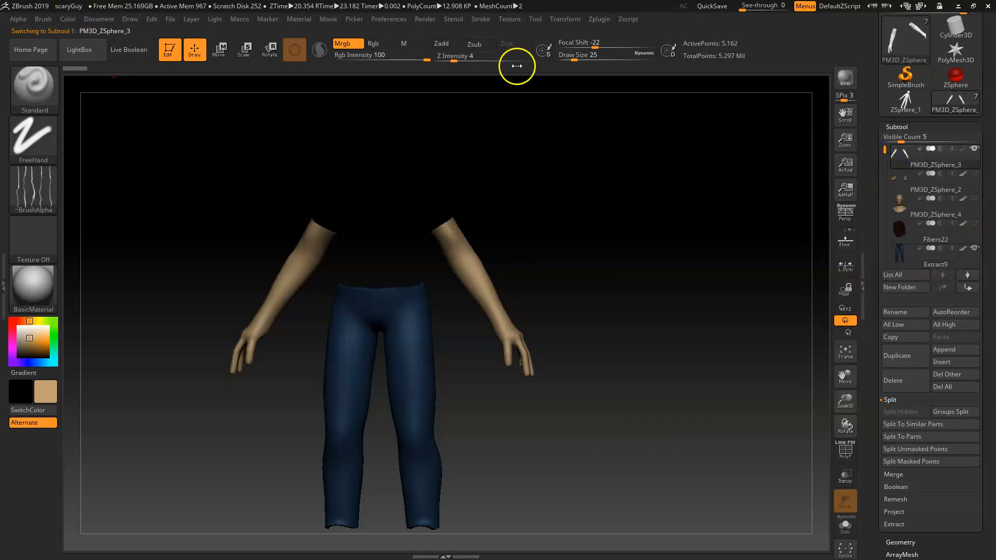
pyautogui.click(67, 19)
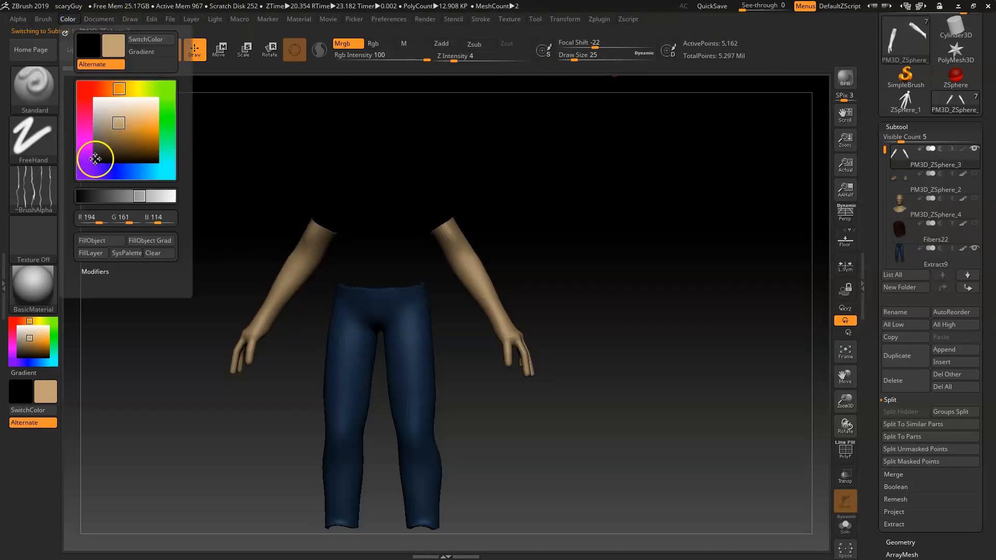
pyautogui.click(102, 239)
pyautogui.moveTo(885, 151)
pyautogui.mouseDown()
pyautogui.moveTo(886, 164)
pyautogui.moveTo(885, 151)
pyautogui.mouseUp()
# Step: Select the pants subtool Extract9 and set the brush to paint colour only (Rgb) with the alpha turned off
pyautogui.moveTo(965, 177)
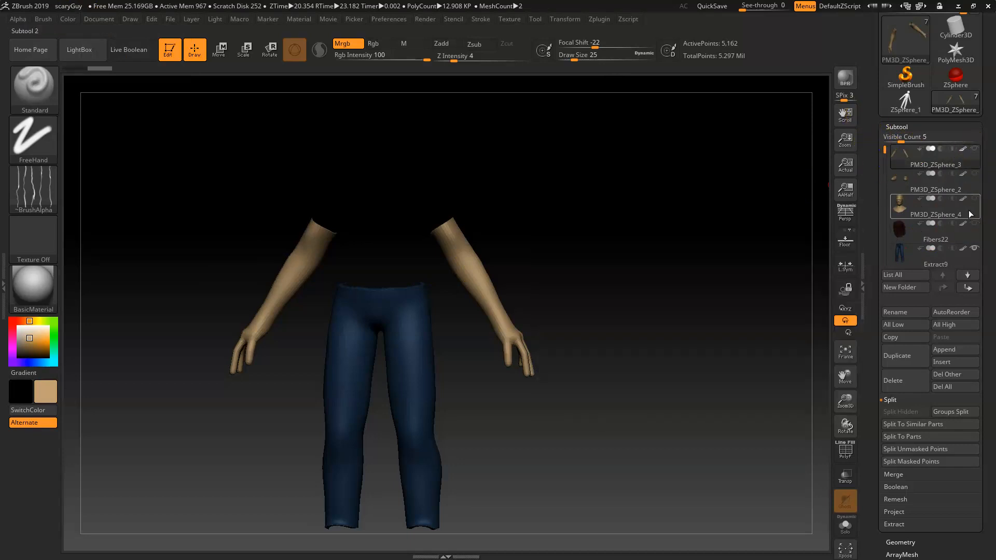
pyautogui.click(901, 261)
pyautogui.keyDown('alt'); pyautogui.moveTo(535, 383); pyautogui.dragTo(518, 322); pyautogui.keyUp('alt')
pyautogui.keyDown('alt'); pyautogui.moveTo(658, 413); pyautogui.dragTo(632, 293); pyautogui.keyUp('alt')
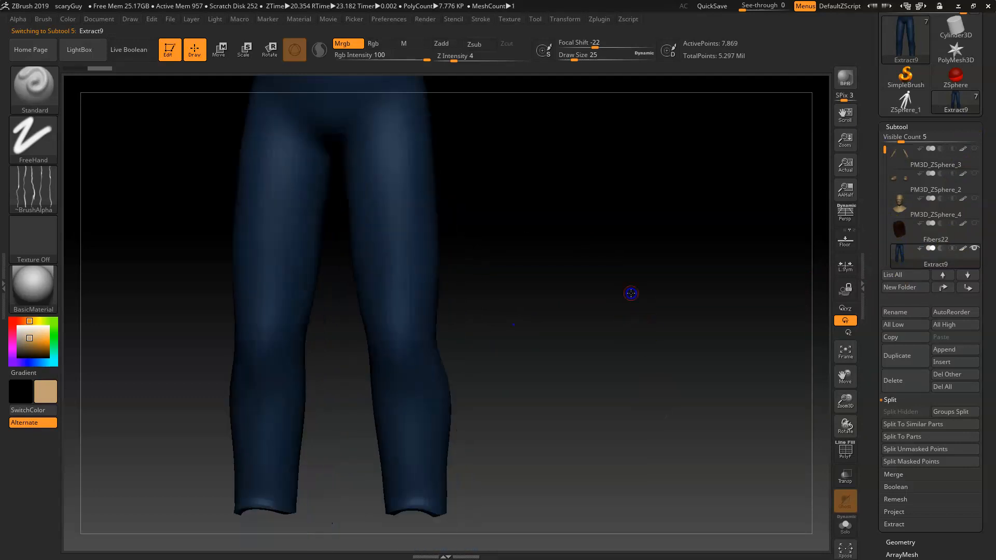
pyautogui.click(379, 45)
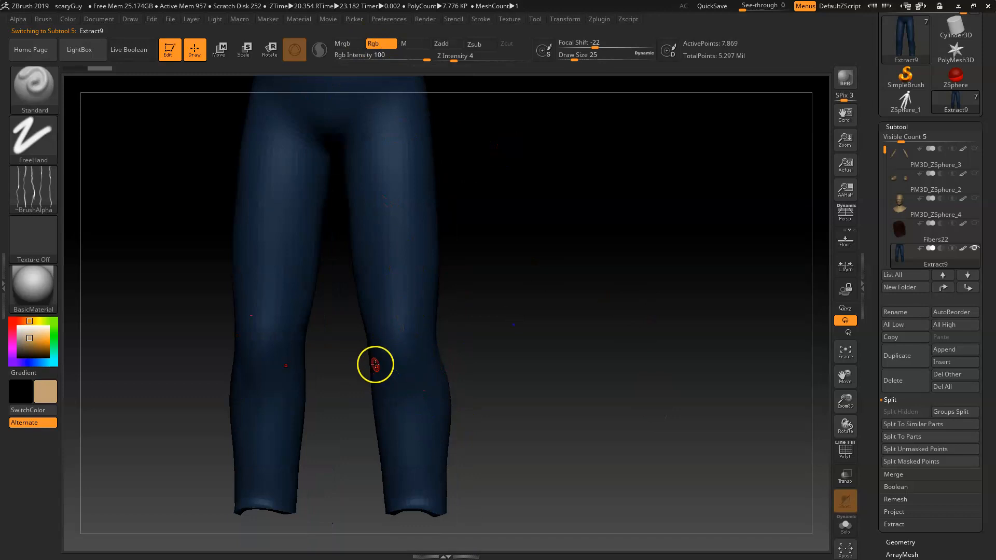
pyautogui.click(33, 187)
pyautogui.click(106, 197)
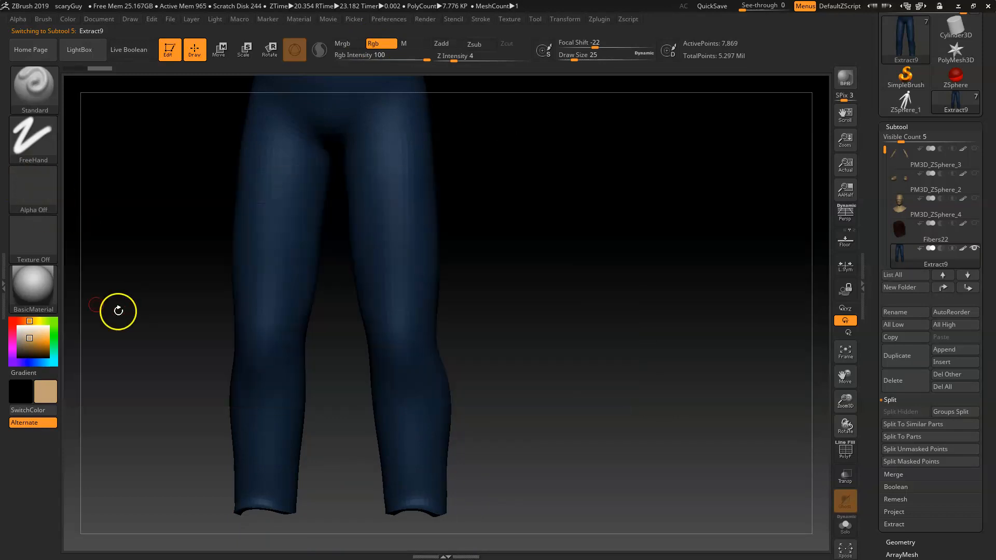
# Step: Rotate around the pants and pick a light blue paint colour
pyautogui.moveTo(562, 410); pyautogui.dragTo(560, 363)
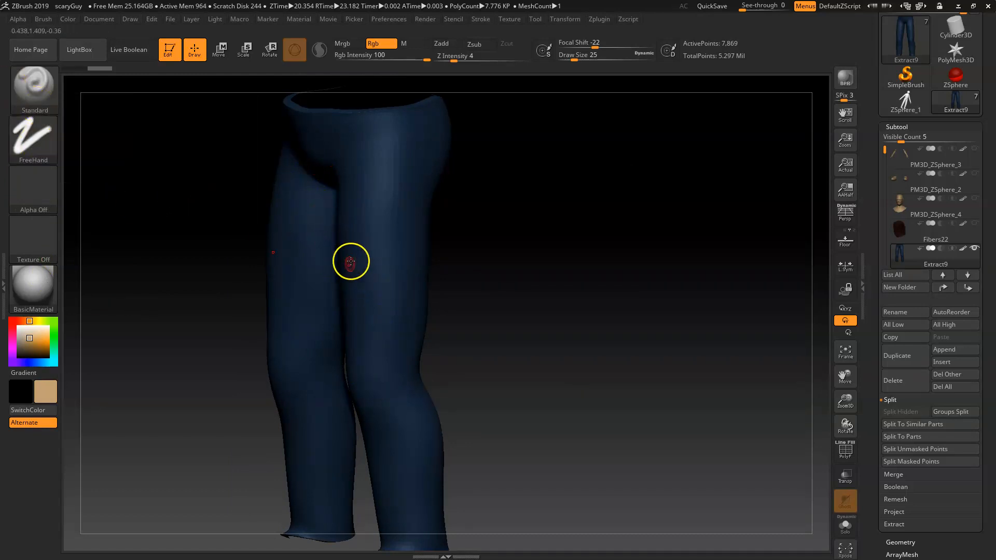
pyautogui.press('space')
pyautogui.moveTo(362, 289); pyautogui.dragTo(388, 294)
pyautogui.moveTo(378, 167)
pyautogui.mouseDown()
pyautogui.moveTo(385, 289)
pyautogui.moveTo(437, 362)
pyautogui.mouseUp()
pyautogui.hotkey('ctrl', 'z')
pyautogui.click(18, 326)
pyautogui.click(46, 363)
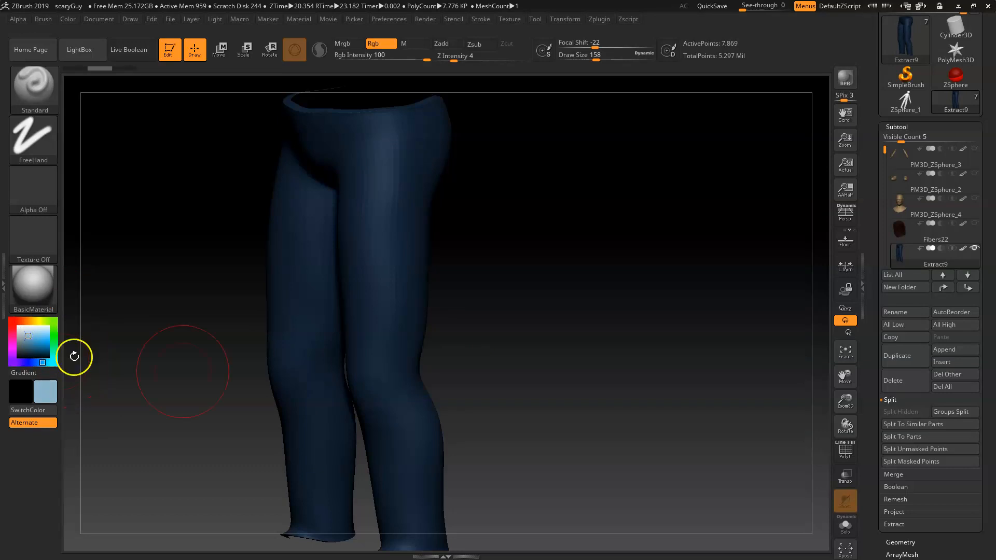
# Step: Try painting a light blue stroke on the thigh and check the mesh's polygon density with the wireframe
pyautogui.moveTo(369, 182)
pyautogui.keyDown('ctrl'); pyautogui.mouseDown()
pyautogui.moveTo(360, 229)
pyautogui.moveTo(401, 323)
pyautogui.mouseUp(); pyautogui.keyUp('ctrl')
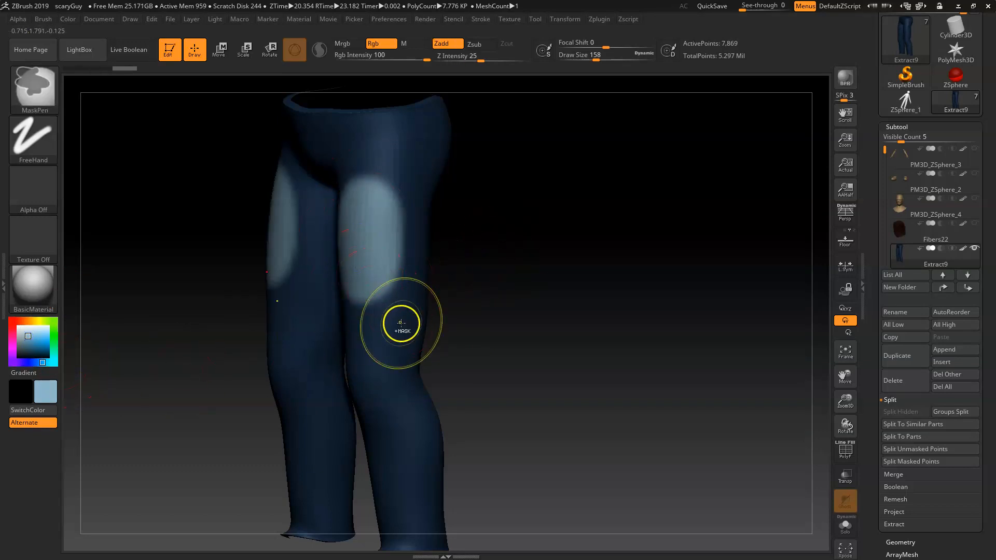
pyautogui.hotkey('ctrl', 'z')
pyautogui.press('space')
pyautogui.click(341, 234)
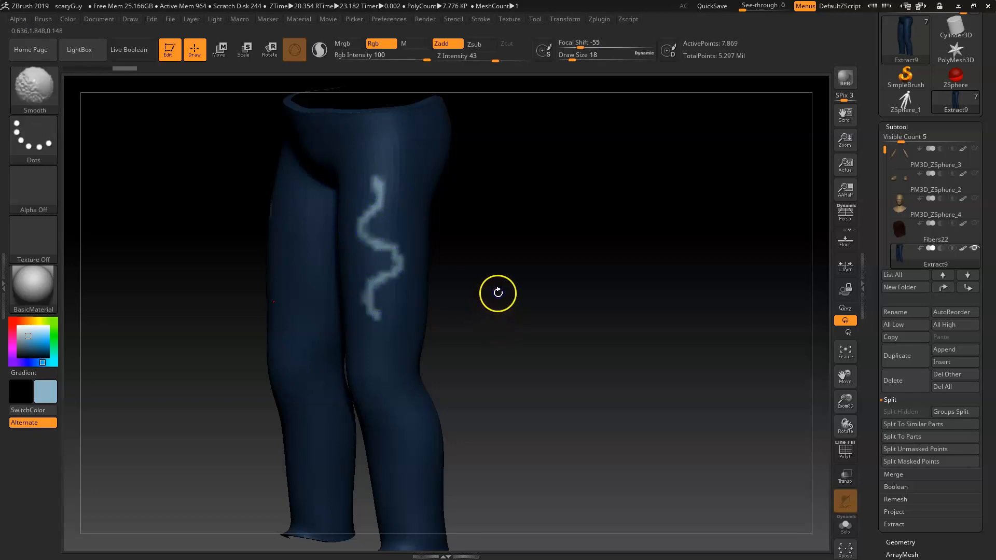
pyautogui.hotkey('shift', 'f')
pyautogui.moveTo(496, 258); pyautogui.dragTo(528, 314)
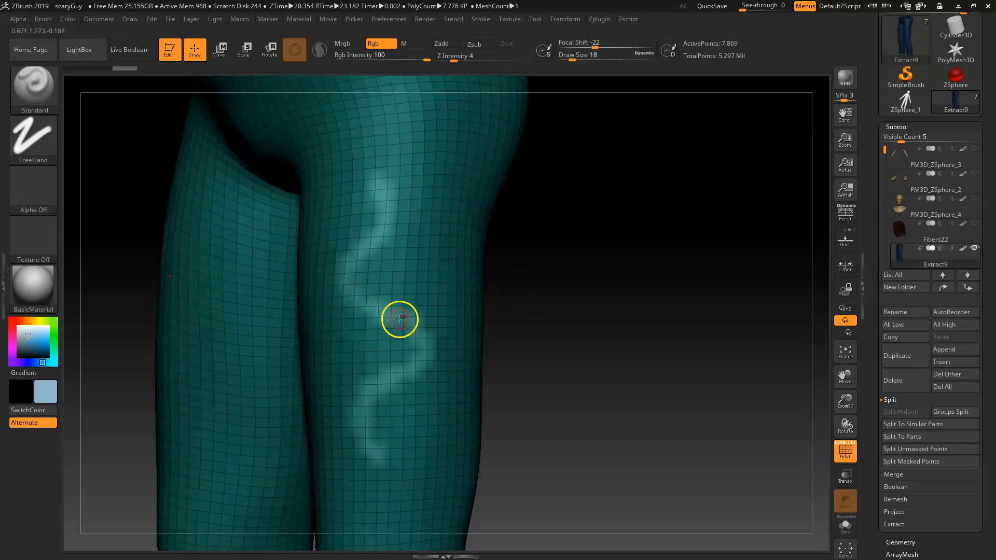
pyautogui.hotkey('ctrl', 'z')
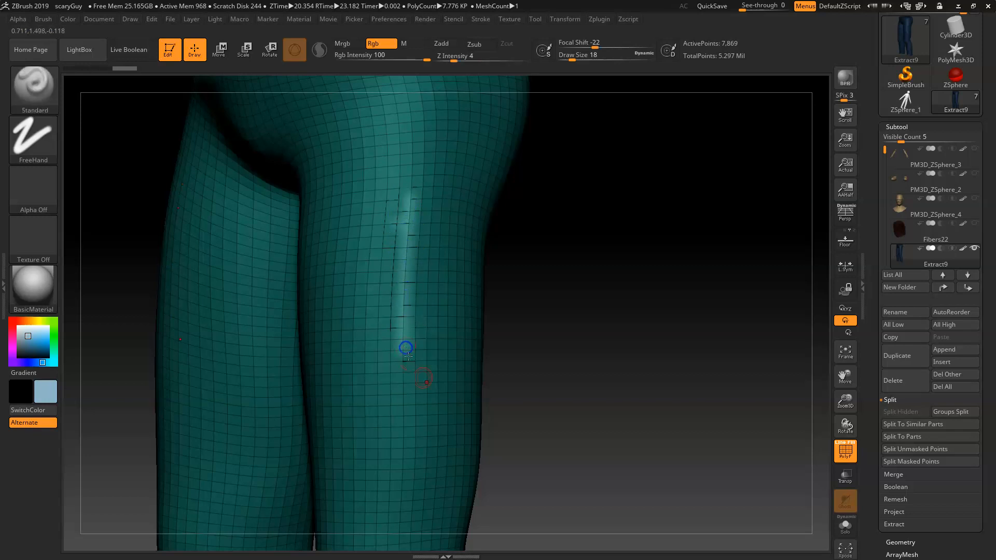
pyautogui.moveTo(567, 347); pyautogui.dragTo(665, 375)
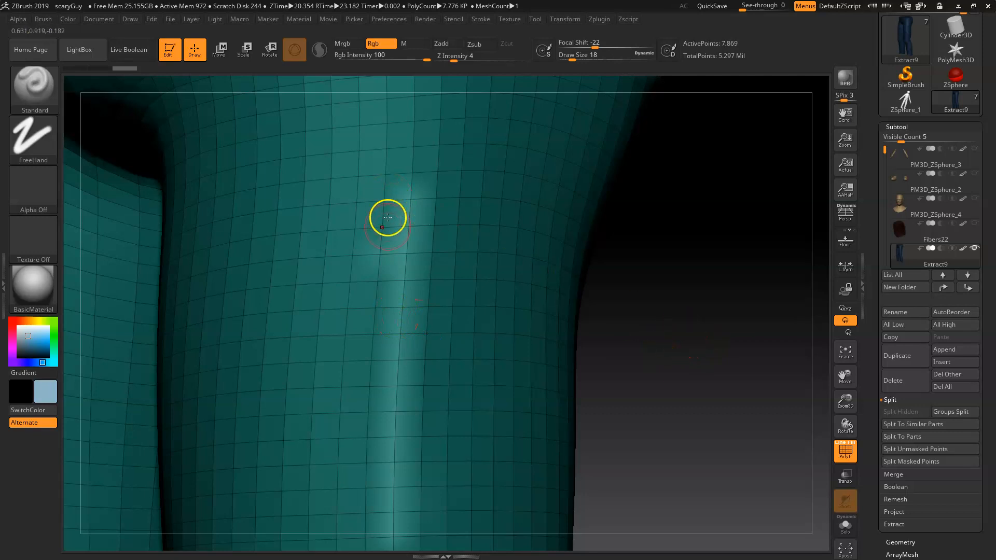
pyautogui.hotkey('ctrl', 'z')
pyautogui.keyDown('alt'); pyautogui.moveTo(693, 351); pyautogui.dragTo(546, 269); pyautogui.keyUp('alt')
pyautogui.hotkey('shift', 'f')
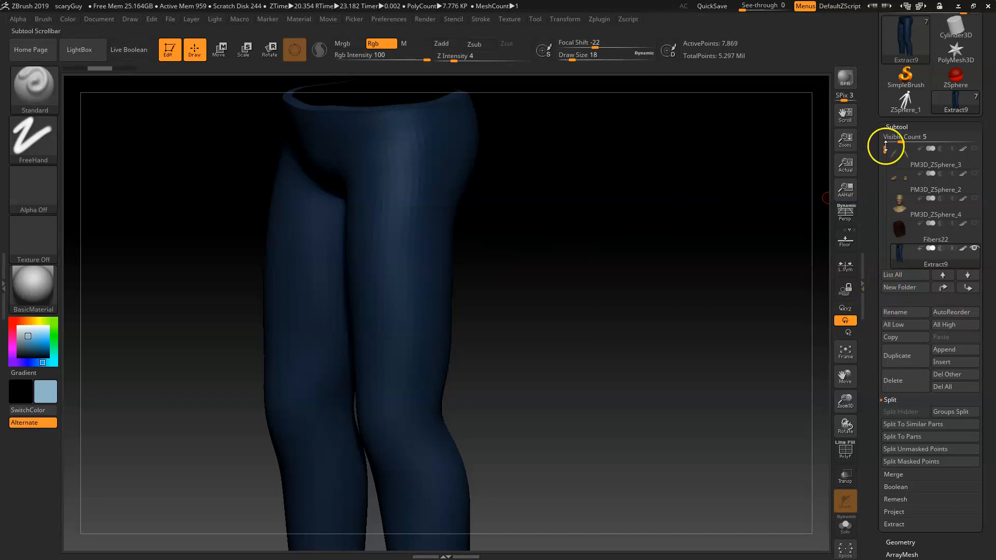
# Step: Subdivide the pants mesh to subdivision level 4 for finer polypainting
pyautogui.moveTo(872, 447); pyautogui.dragTo(865, 360)
pyautogui.click(905, 277)
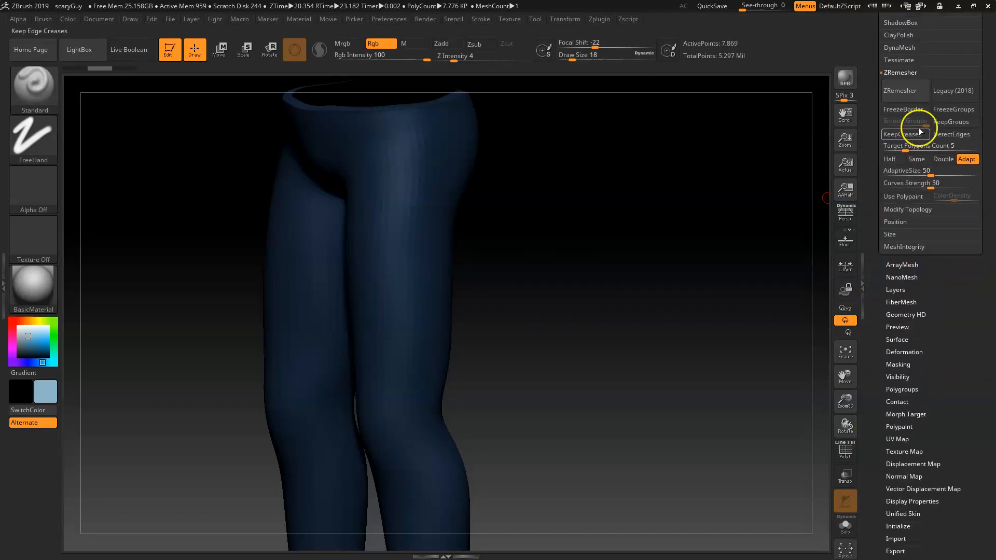
pyautogui.moveTo(878, 71); pyautogui.dragTo(875, 143)
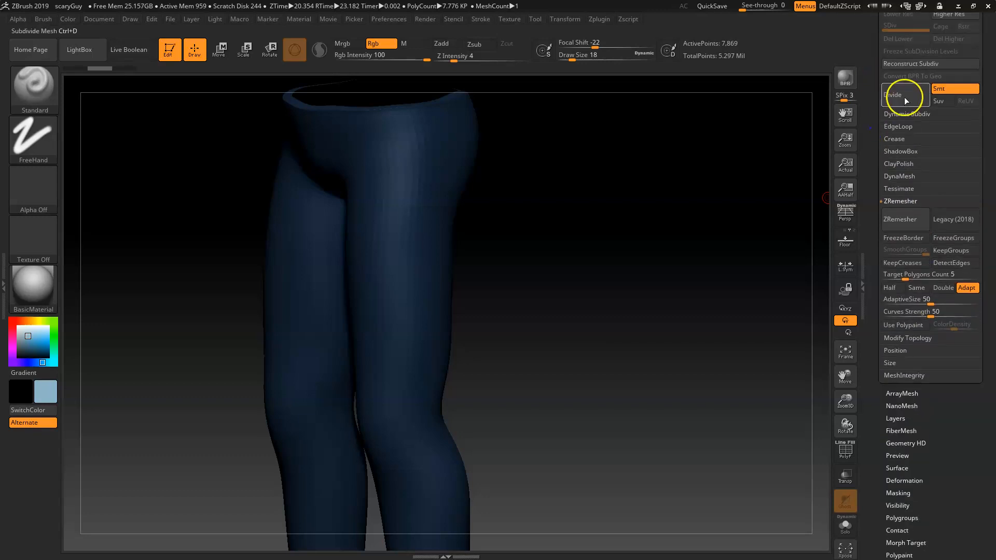
pyautogui.moveTo(877, 109); pyautogui.dragTo(882, 153)
pyautogui.click(905, 176)
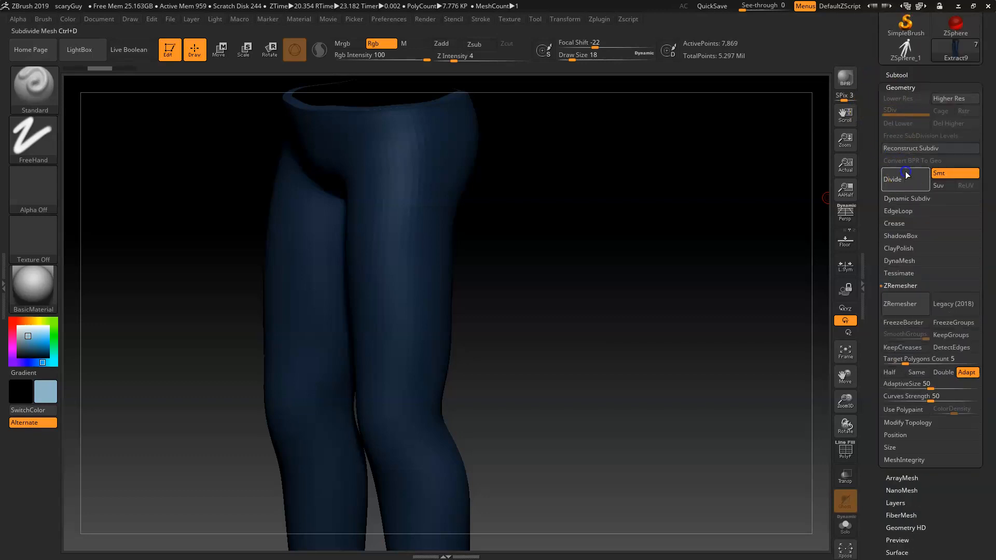
pyautogui.click(906, 179)
pyautogui.click(906, 179)
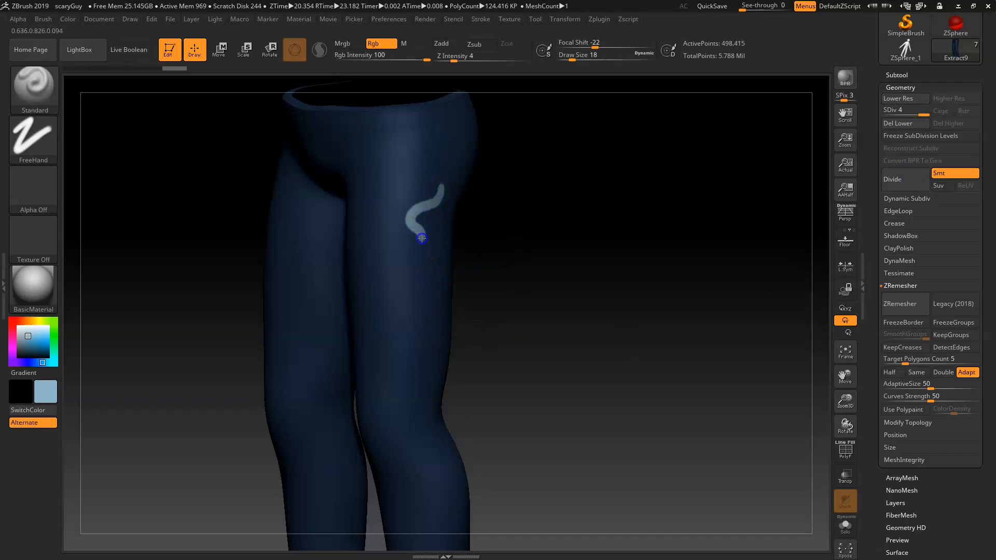
pyautogui.hotkey('ctrl', 'z')
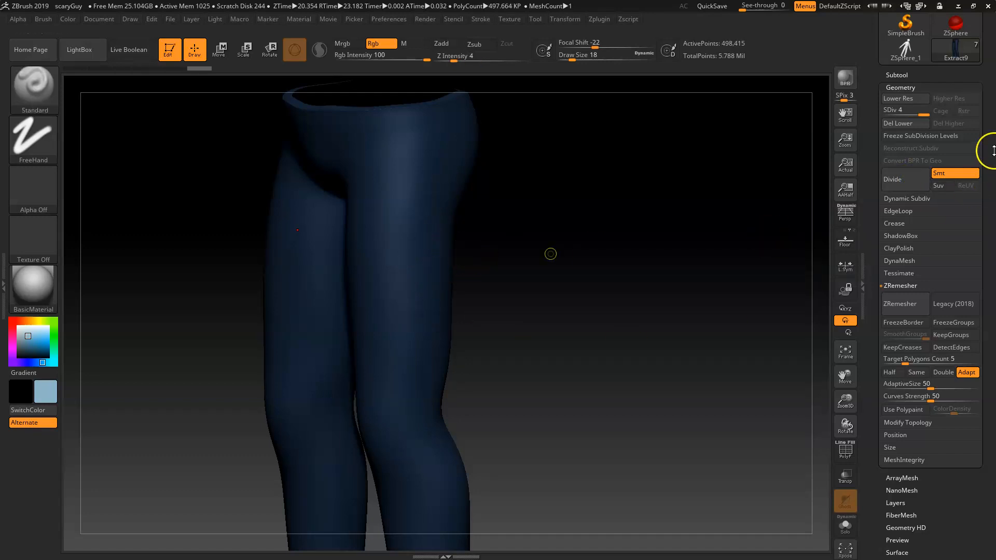
# Step: Set the brush's RGB intensity to 10 and draw size to 116 for soft colour painting
pyautogui.hotkey('shift', 'f')
pyautogui.hotkey('shift', 'f')
pyautogui.moveTo(505, 244); pyautogui.dragTo(533, 260)
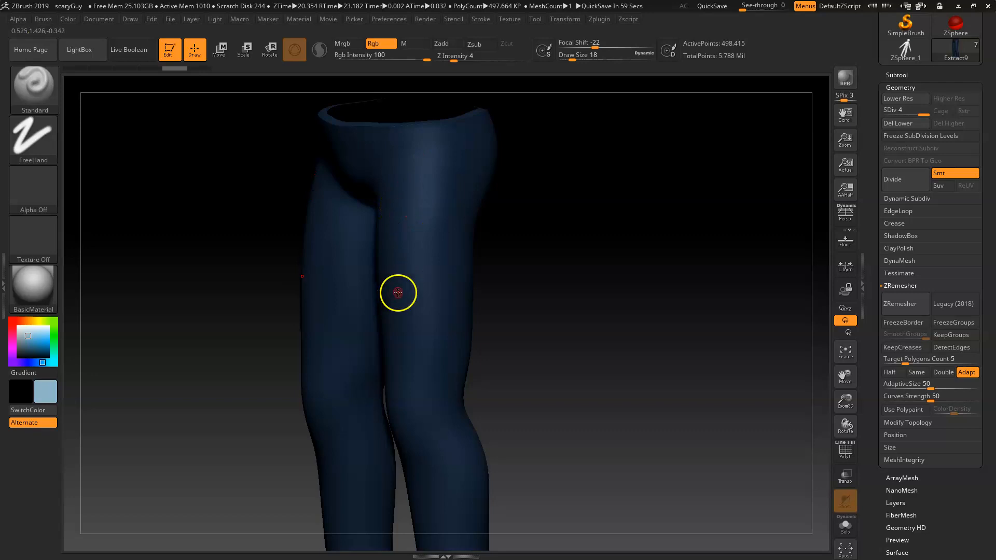
pyautogui.press('space')
pyautogui.moveTo(411, 290); pyautogui.dragTo(417, 293)
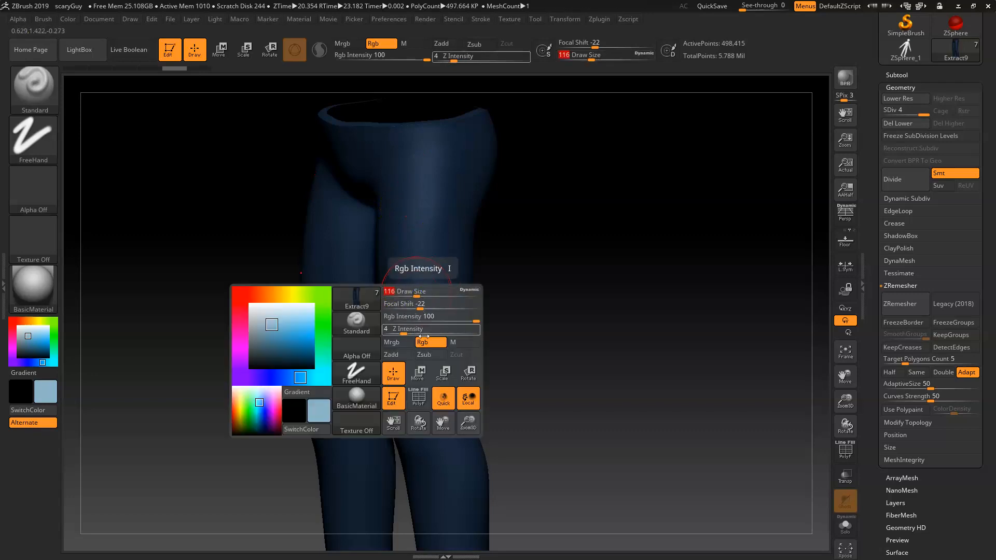
pyautogui.press('space')
pyautogui.moveTo(400, 384)
pyautogui.mouseDown()
pyautogui.moveTo(436, 396)
pyautogui.moveTo(406, 399)
pyautogui.mouseUp()
pyautogui.press('space')
pyautogui.moveTo(411, 254); pyautogui.dragTo(406, 385)
pyautogui.hotkey('ctrl', 'z')
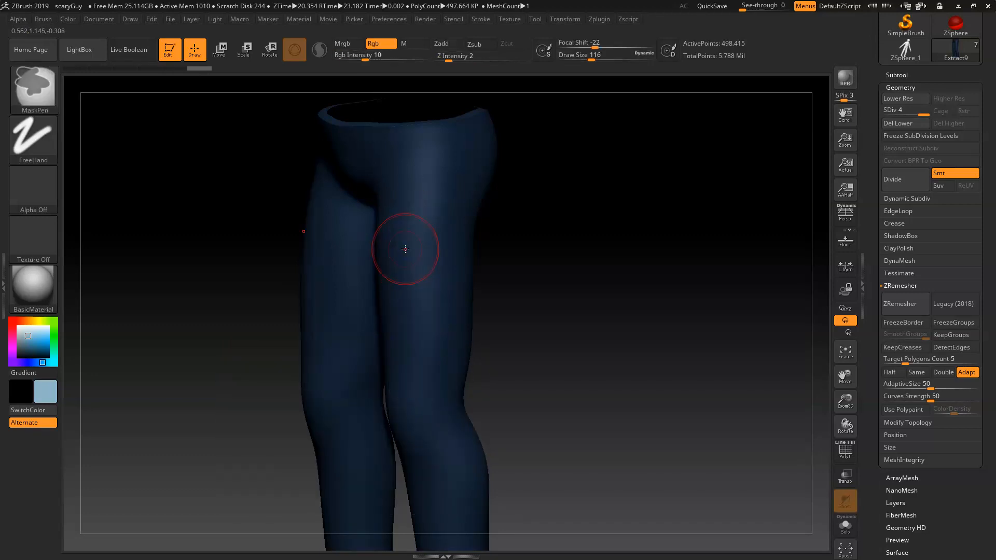
# Step: Paint soft light blue highlights over the pants legs with a large brush of draw size 268
pyautogui.moveTo(427, 192); pyautogui.dragTo(412, 233)
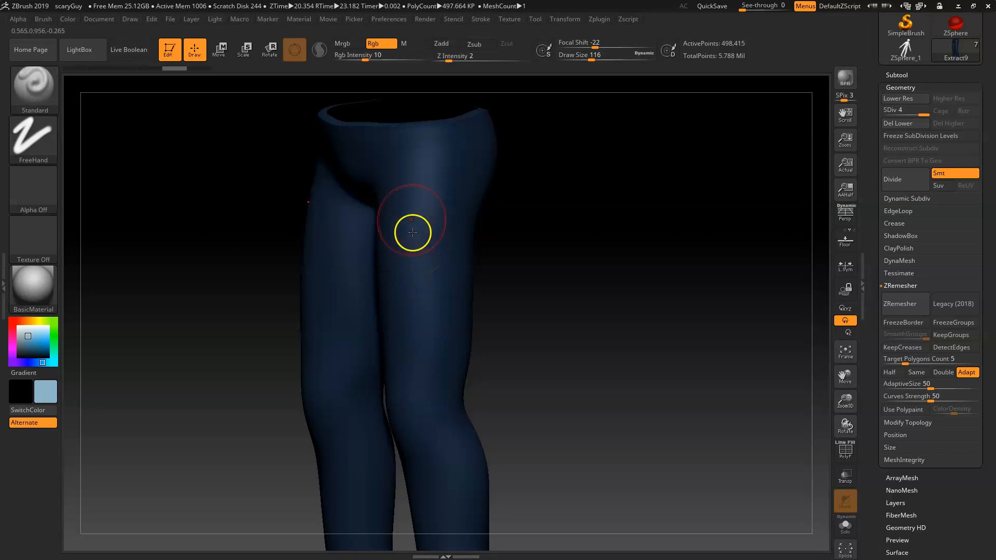
pyautogui.moveTo(402, 364); pyautogui.dragTo(403, 365)
pyautogui.moveTo(524, 304); pyautogui.dragTo(562, 299)
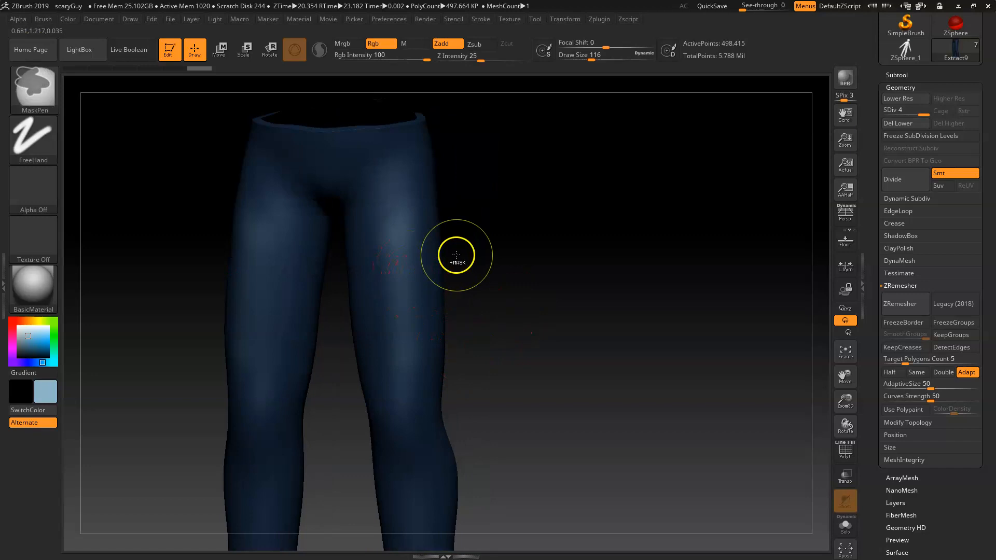
pyautogui.press('space')
pyautogui.moveTo(557, 353); pyautogui.dragTo(567, 347)
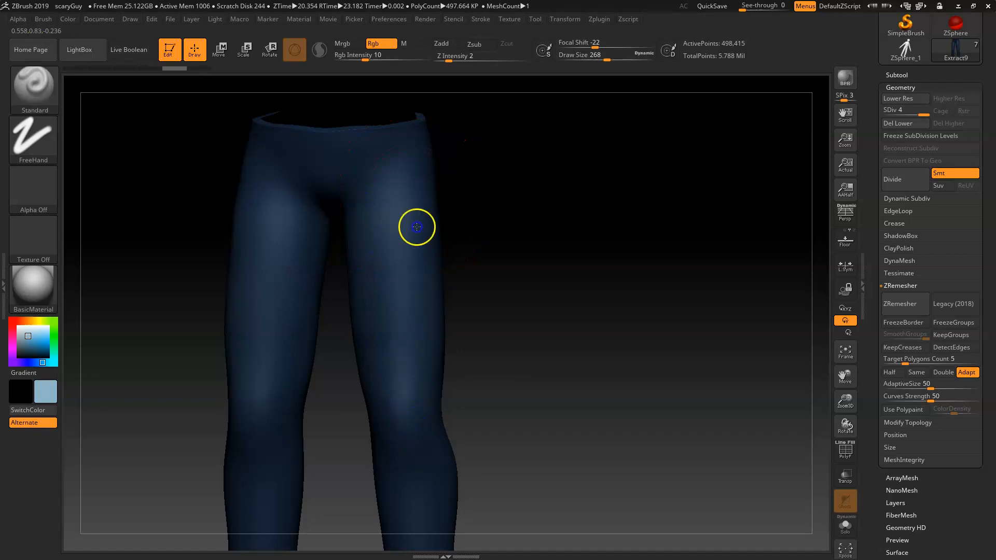
pyautogui.moveTo(381, 244); pyautogui.dragTo(407, 405)
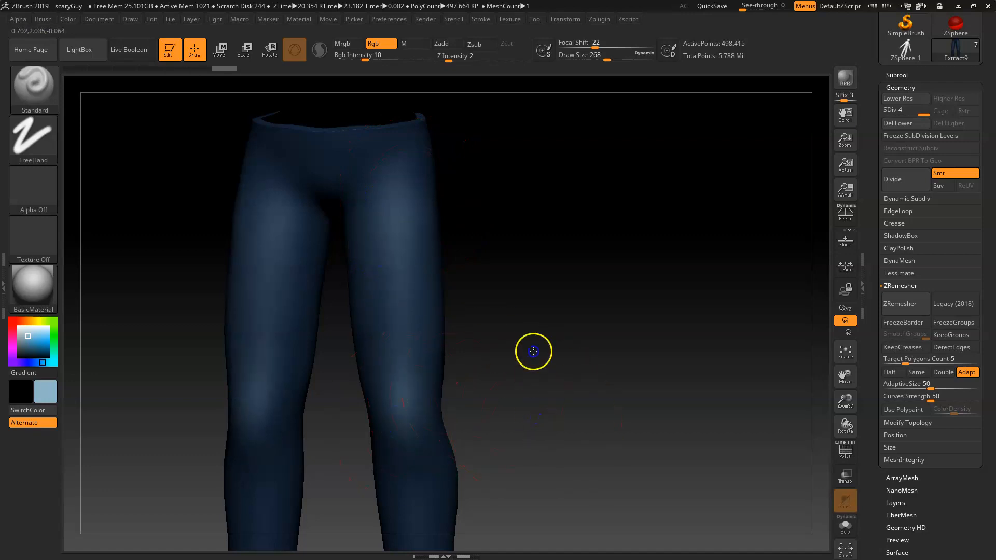
pyautogui.moveTo(533, 351); pyautogui.dragTo(462, 327)
pyautogui.moveTo(582, 360); pyautogui.dragTo(454, 349)
pyautogui.moveTo(457, 260); pyautogui.dragTo(462, 326)
pyautogui.keyDown('alt'); pyautogui.moveTo(503, 273); pyautogui.dragTo(494, 517); pyautogui.keyUp('alt')
pyautogui.moveTo(450, 365); pyautogui.dragTo(438, 398)
pyautogui.moveTo(452, 295)
pyautogui.mouseDown()
pyautogui.moveTo(490, 222)
pyautogui.moveTo(447, 235)
pyautogui.mouseUp()
pyautogui.moveTo(455, 200); pyautogui.dragTo(442, 228)
pyautogui.moveTo(298, 369); pyautogui.dragTo(612, 332)
pyautogui.moveTo(471, 316)
pyautogui.mouseDown()
pyautogui.moveTo(469, 342)
pyautogui.moveTo(434, 337)
pyautogui.mouseUp()
pyautogui.moveTo(442, 233)
pyautogui.mouseDown()
pyautogui.moveTo(428, 204)
pyautogui.moveTo(392, 218)
pyautogui.mouseUp()
pyautogui.moveTo(389, 220)
pyautogui.mouseDown()
pyautogui.moveTo(382, 209)
pyautogui.moveTo(400, 201)
pyautogui.mouseUp()
pyautogui.moveTo(539, 258)
pyautogui.mouseDown()
pyautogui.moveTo(613, 315)
pyautogui.moveTo(596, 371)
pyautogui.moveTo(611, 367)
pyautogui.moveTo(588, 370)
pyautogui.moveTo(602, 338)
pyautogui.moveTo(634, 323)
pyautogui.moveTo(616, 362)
pyautogui.moveTo(625, 372)
pyautogui.mouseUp()
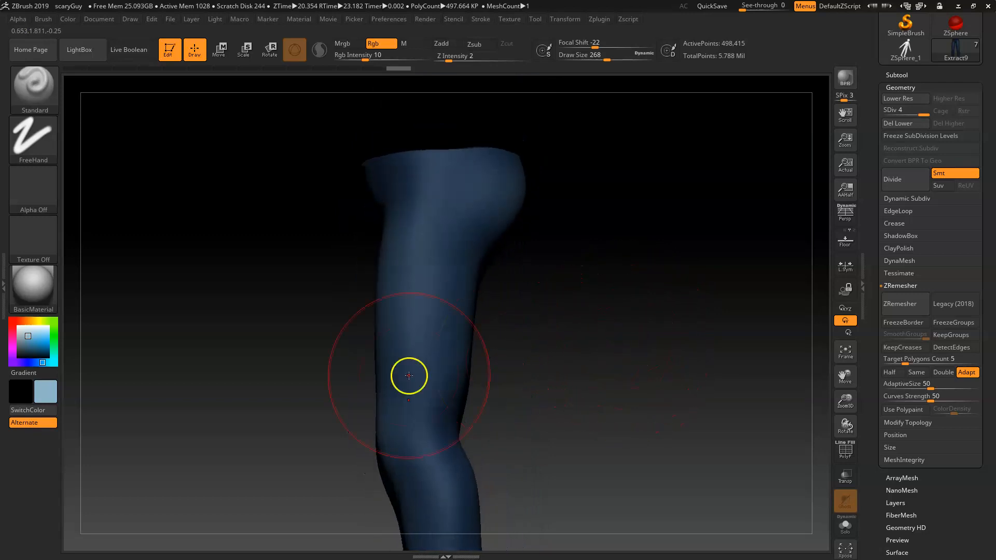
# Step: Pick a dark navy colour and set the brush to draw size 51 with Alpha 47
pyautogui.click(29, 353)
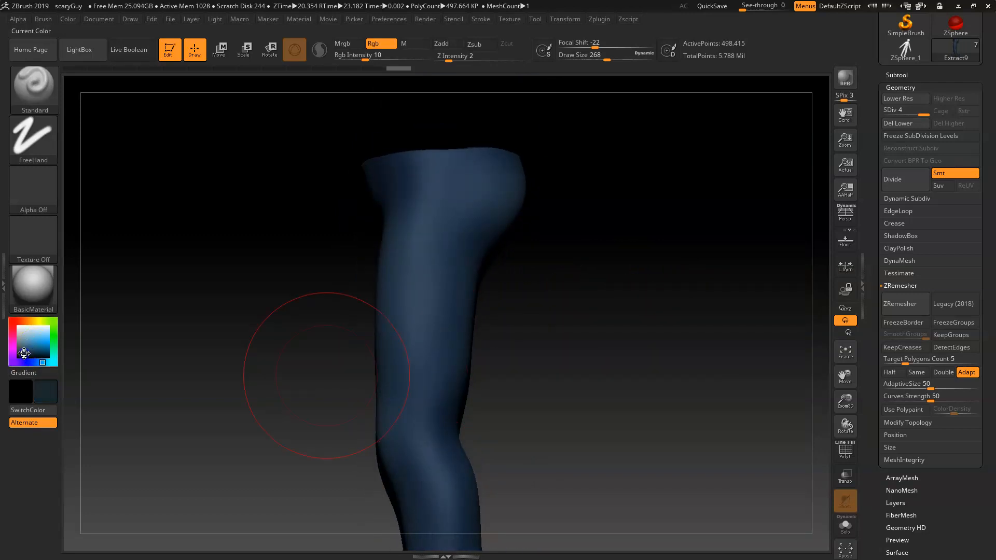
pyautogui.click(24, 362)
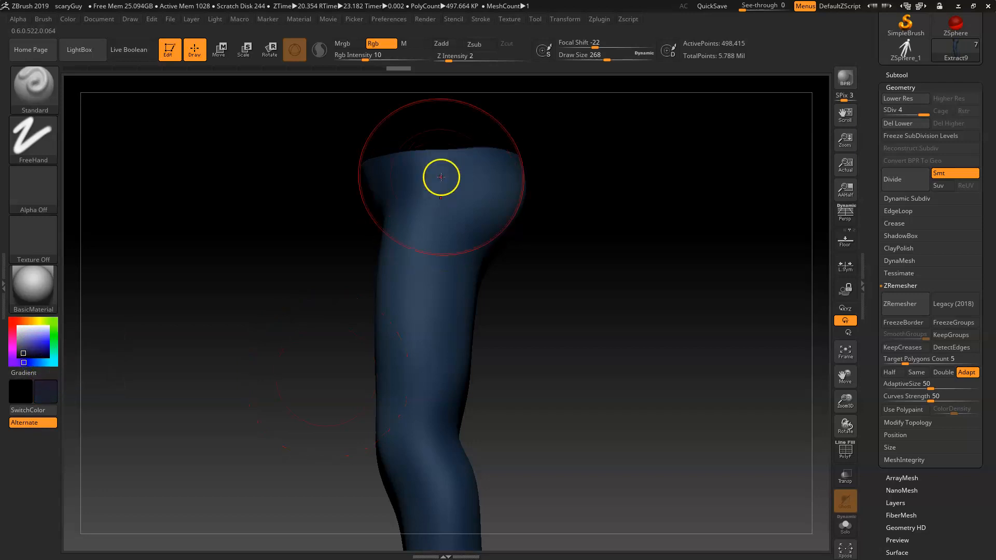
pyautogui.press('space')
pyautogui.moveTo(445, 190); pyautogui.dragTo(420, 190)
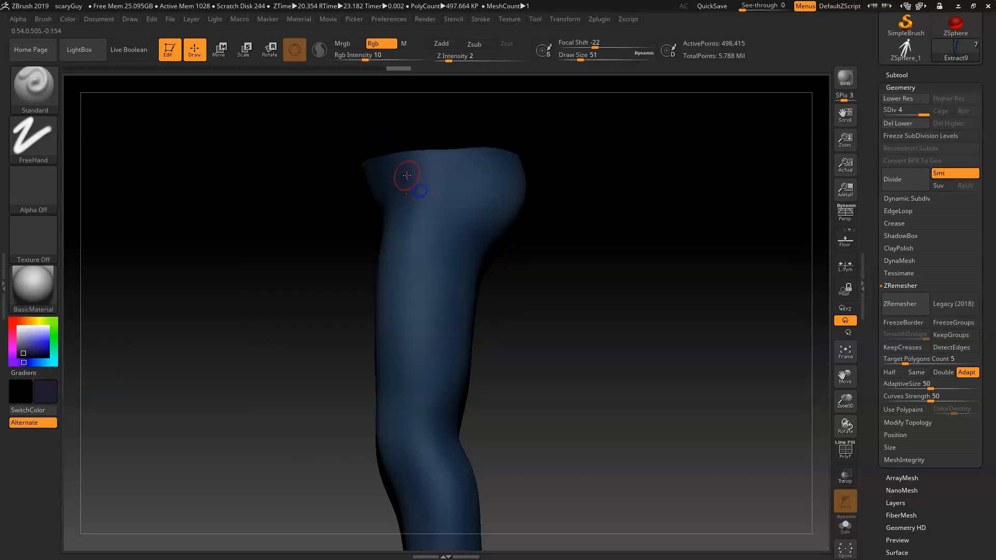
pyautogui.click(32, 191)
pyautogui.moveTo(243, 335)
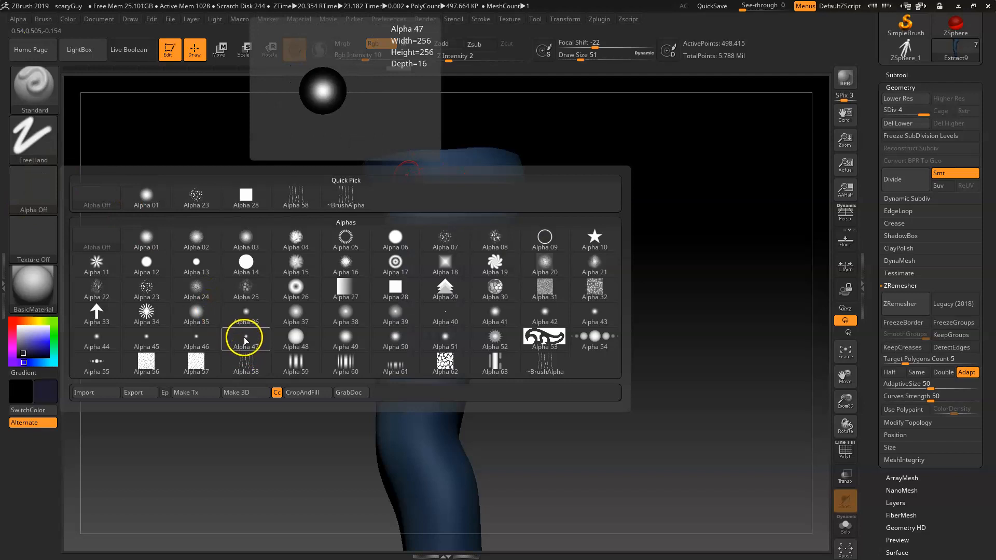
pyautogui.click(244, 338)
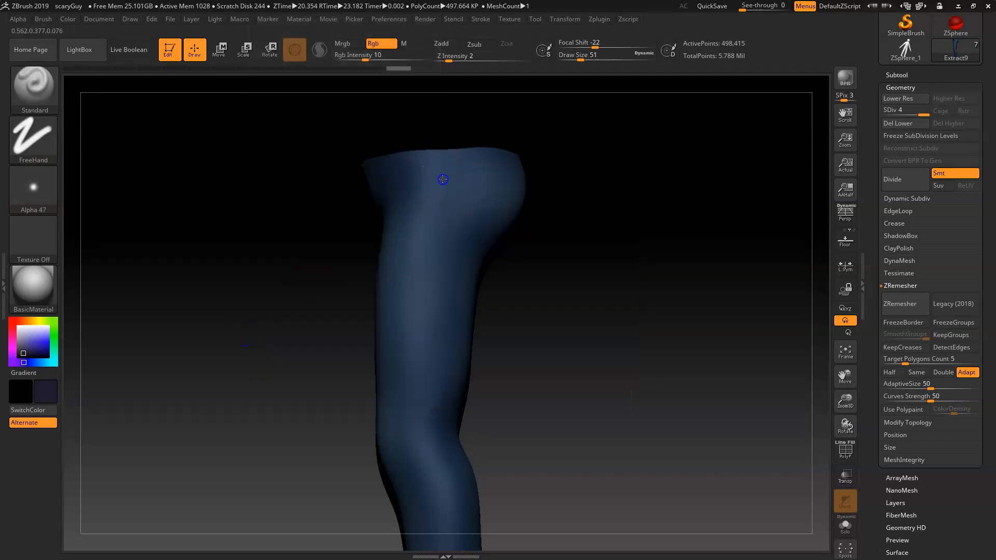
# Step: Paint a dark seam line down the side of the pants leg
pyautogui.moveTo(439, 202); pyautogui.dragTo(441, 208)
pyautogui.keyDown('alt'); pyautogui.moveTo(534, 254); pyautogui.dragTo(533, 291); pyautogui.keyUp('alt')
pyautogui.rightClick(509, 260)
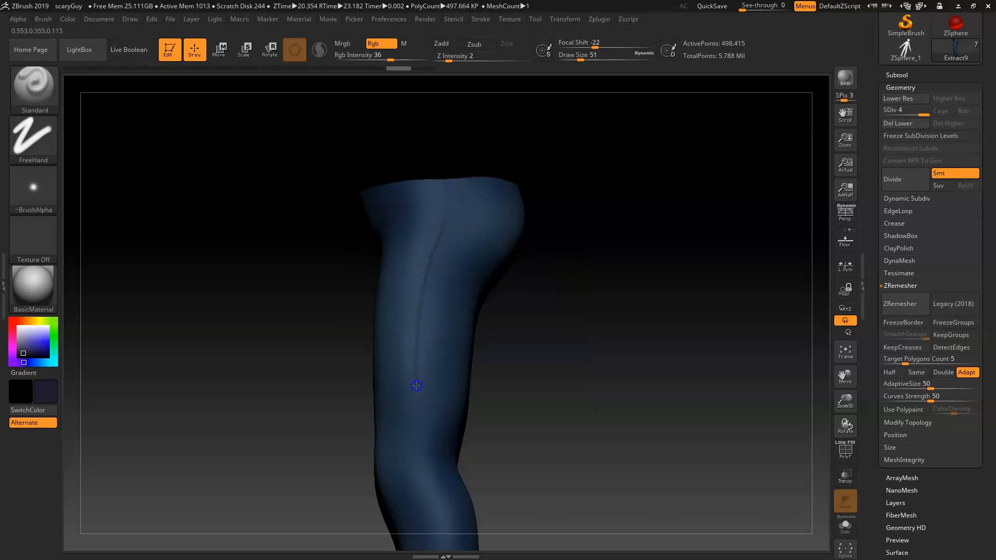
# Step: Orbit around the pants to inspect the painted highlights and seams from several angles
pyautogui.keyDown('alt'); pyautogui.moveTo(531, 407); pyautogui.dragTo(463, 311); pyautogui.keyUp('alt')
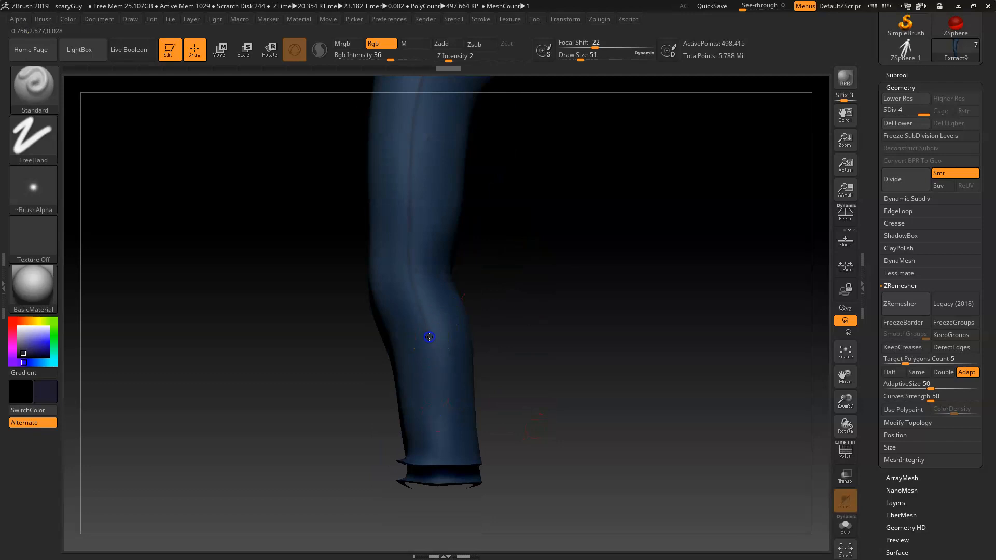
pyautogui.moveTo(473, 311); pyautogui.dragTo(417, 254)
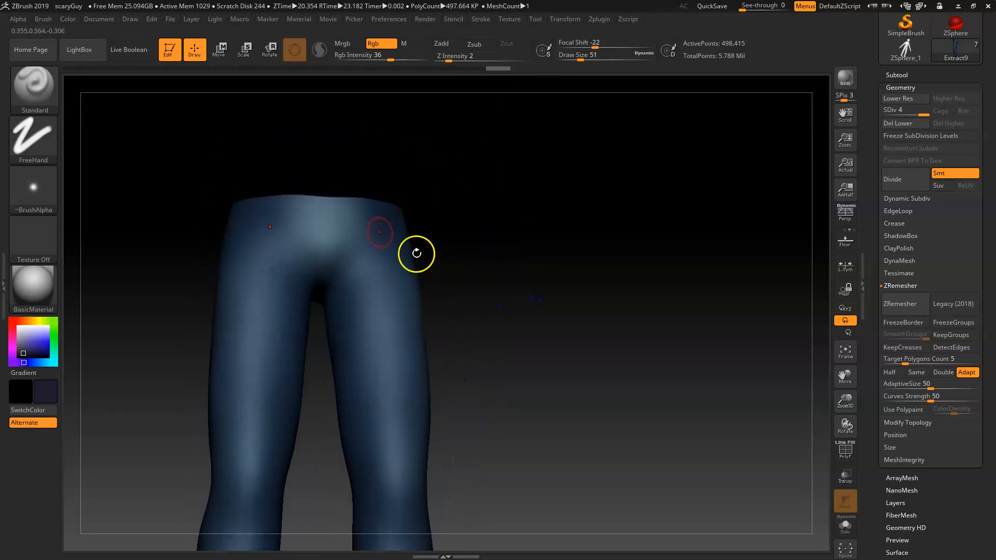
pyautogui.moveTo(527, 289)
pyautogui.mouseDown()
pyautogui.moveTo(537, 271)
pyautogui.moveTo(507, 271)
pyautogui.moveTo(525, 301)
pyautogui.mouseUp()
pyautogui.keyDown('alt'); pyautogui.moveTo(542, 263); pyautogui.dragTo(528, 317); pyautogui.keyUp('alt')
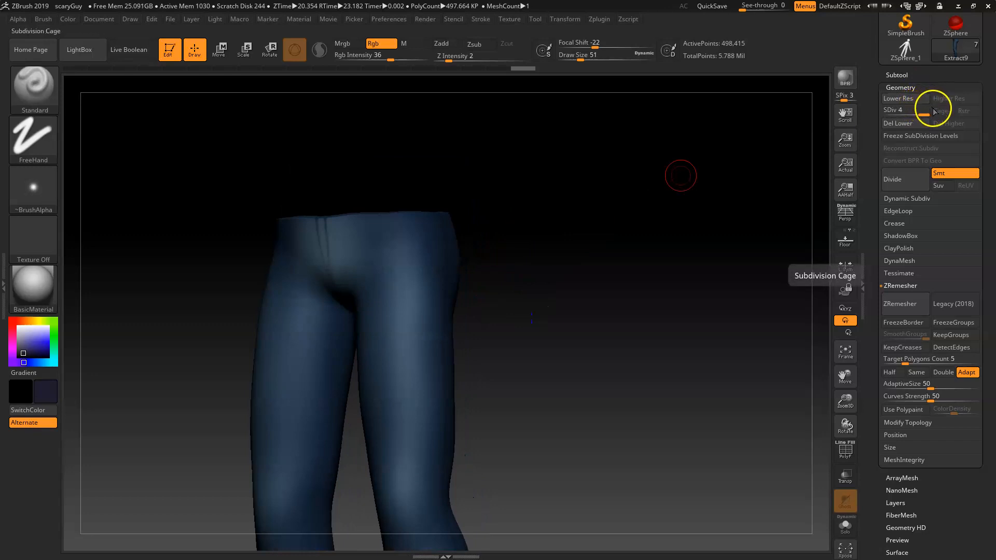
pyautogui.moveTo(534, 356); pyautogui.dragTo(571, 323)
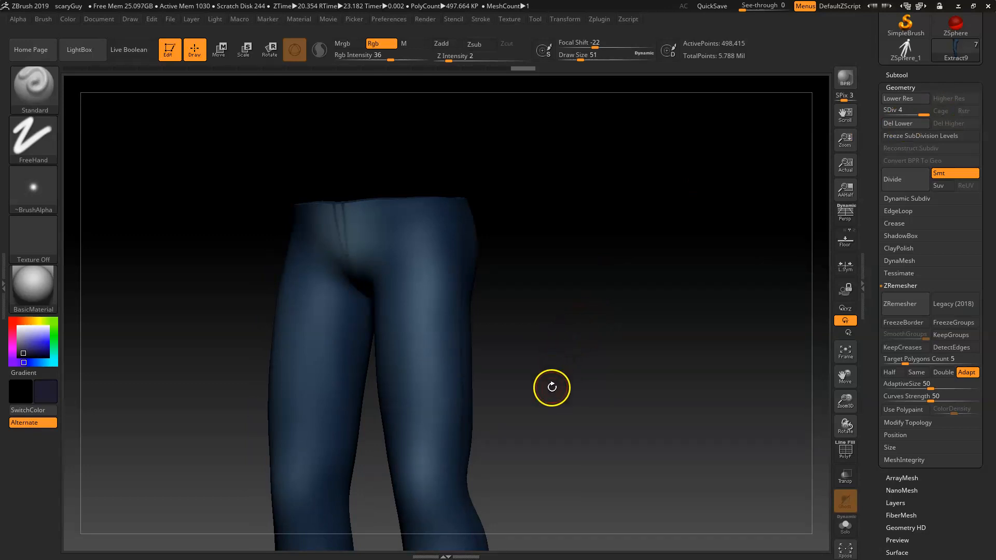
pyautogui.keyDown('alt'); pyautogui.moveTo(552, 382); pyautogui.dragTo(582, 325); pyautogui.keyUp('alt')
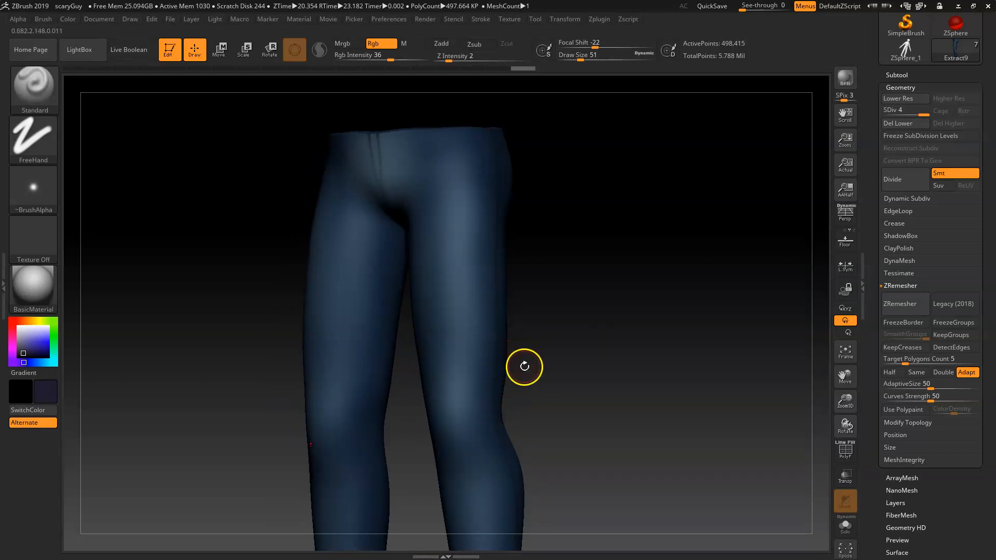
# Step: Import the cone.jpg image from the Desktop as a texture
pyautogui.click(513, 19)
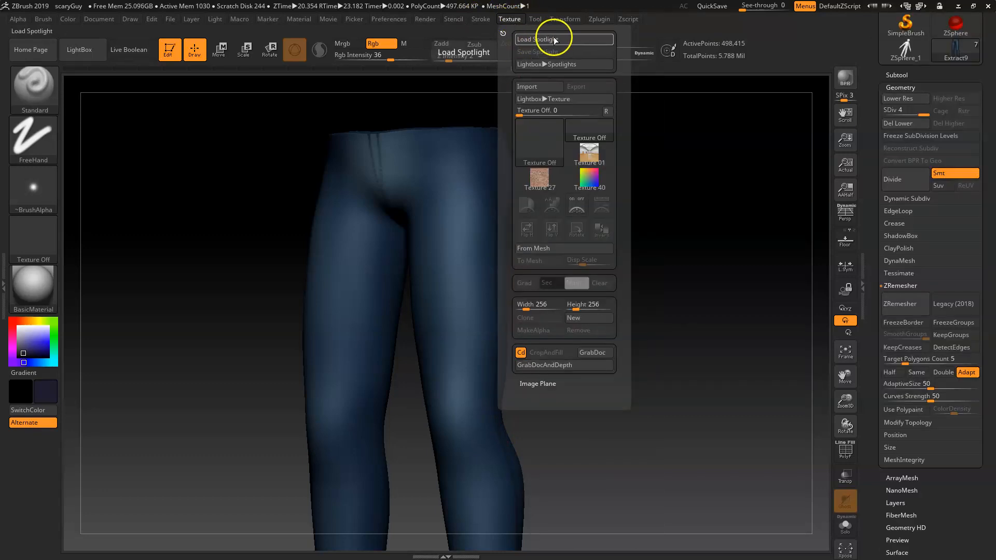
pyautogui.click(540, 86)
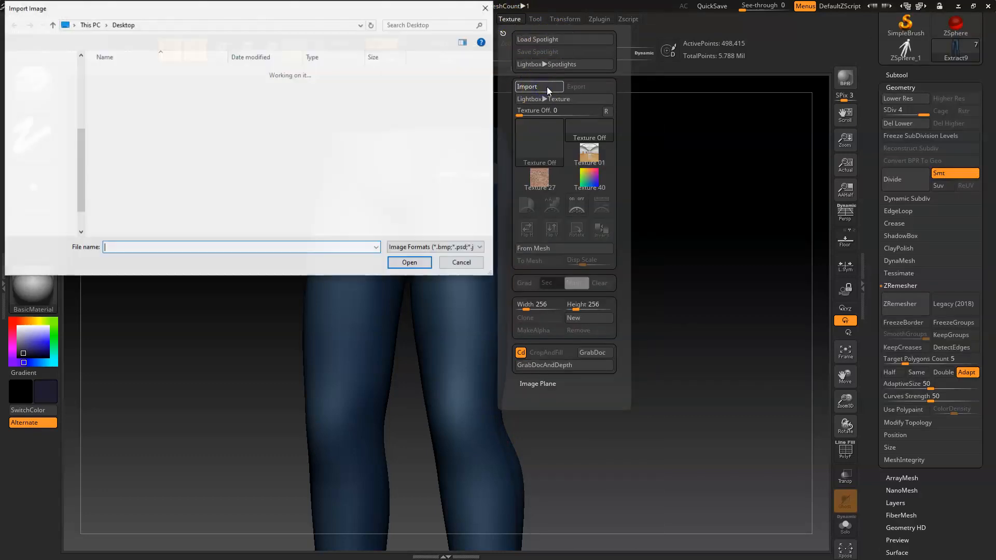
pyautogui.moveTo(488, 85); pyautogui.dragTo(490, 150)
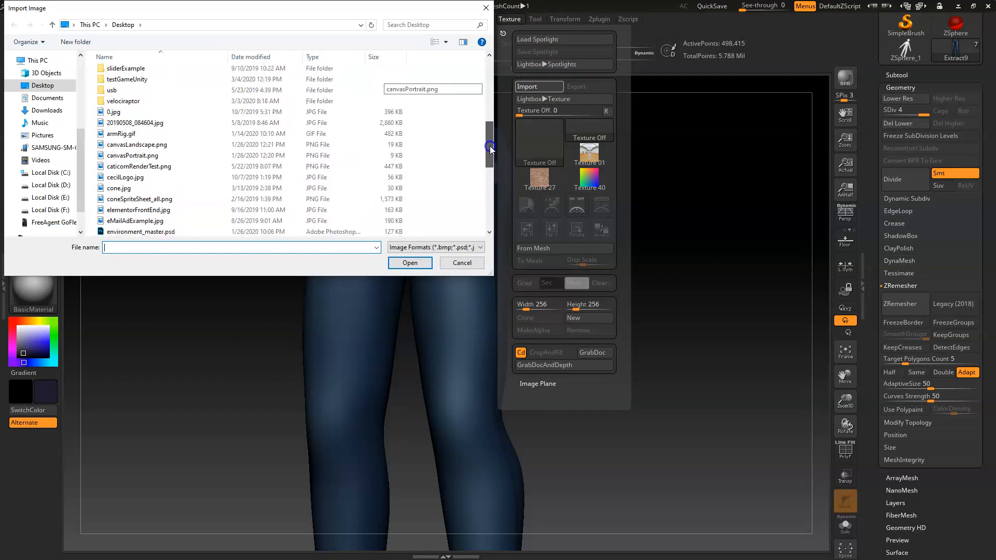
pyautogui.click(446, 42)
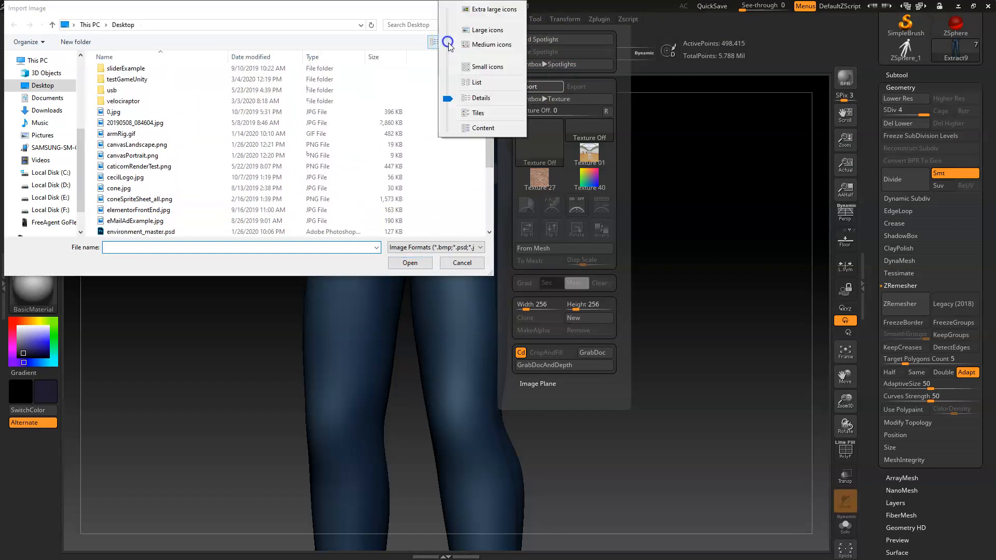
pyautogui.click(483, 65)
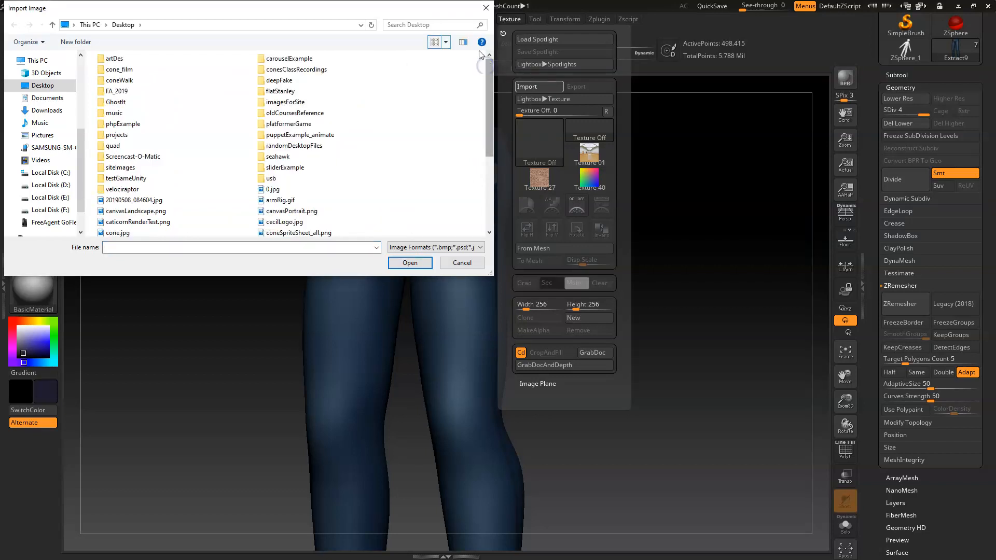
pyautogui.click(447, 41)
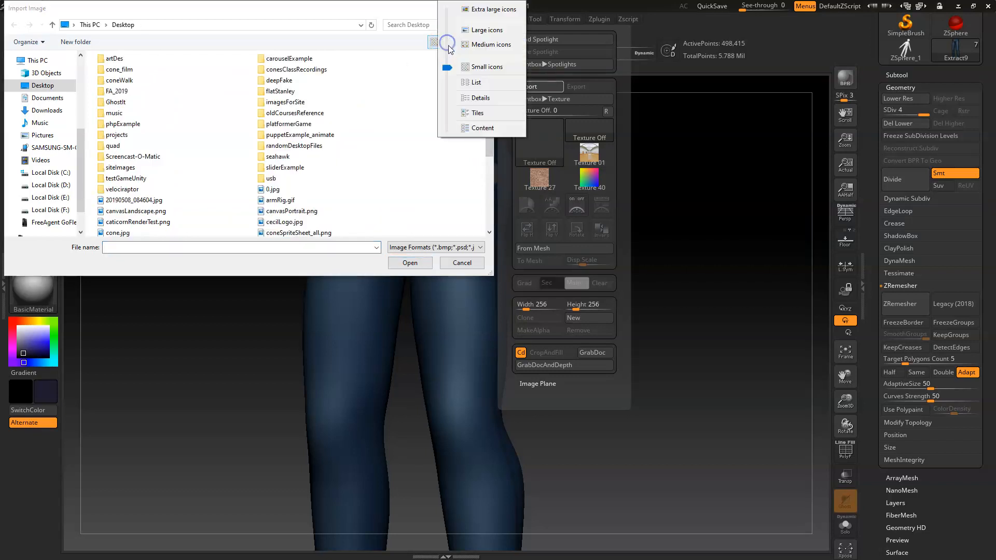
pyautogui.click(492, 30)
pyautogui.moveTo(489, 76); pyautogui.dragTo(488, 148)
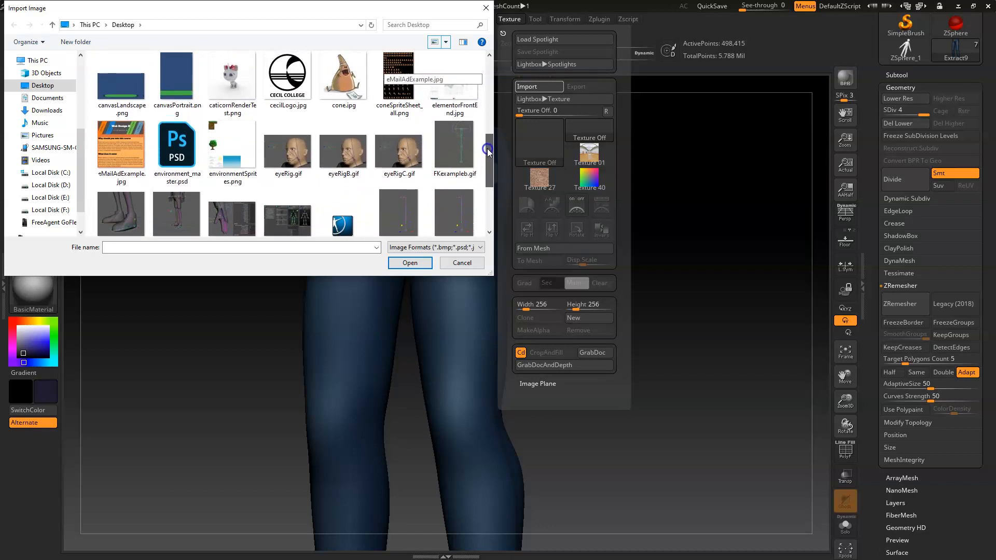
pyautogui.click(343, 83)
pyautogui.click(410, 263)
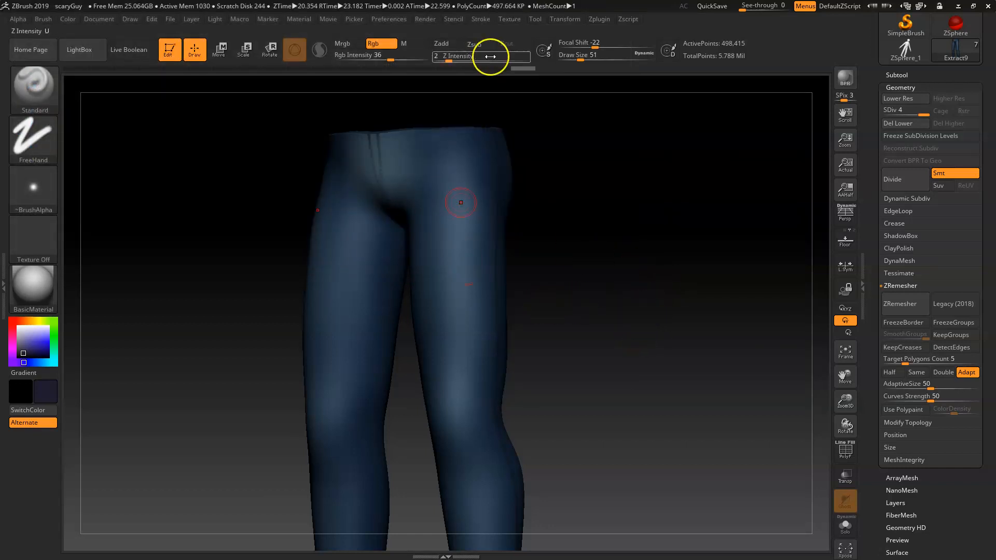
# Step: Select the shirt subtool and bring the shirt into view
pyautogui.moveTo(551, 316); pyautogui.dragTo(550, 345)
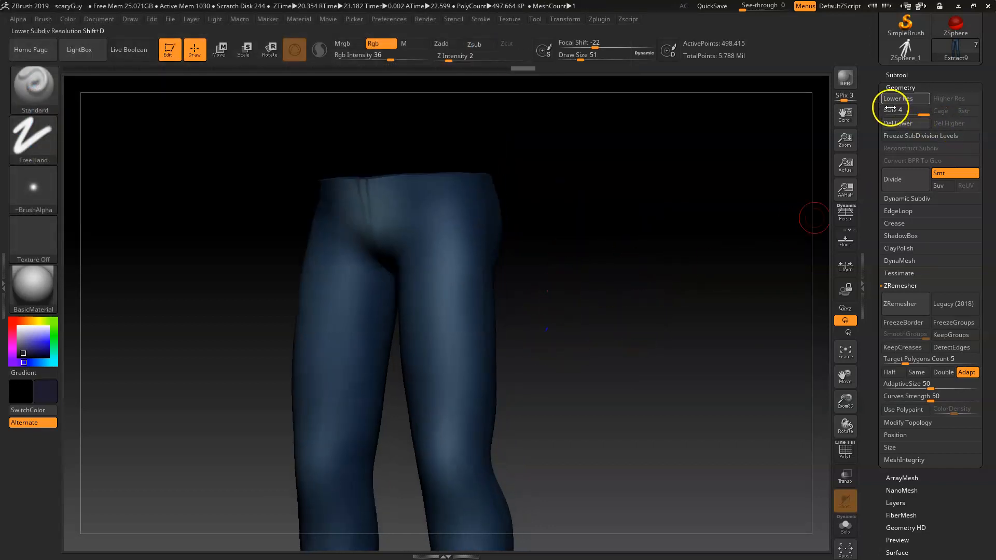
pyautogui.click(901, 87)
pyautogui.click(902, 74)
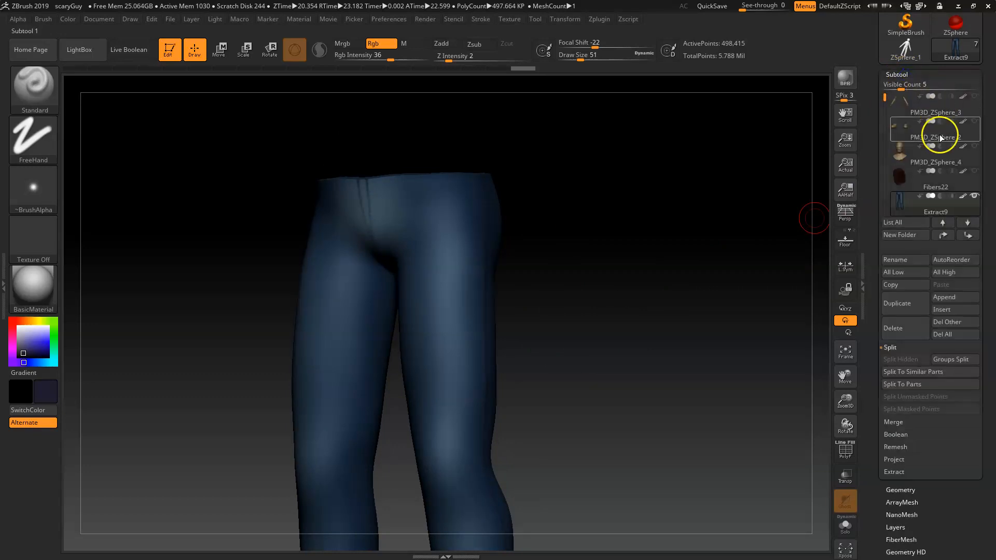
pyautogui.click(905, 165)
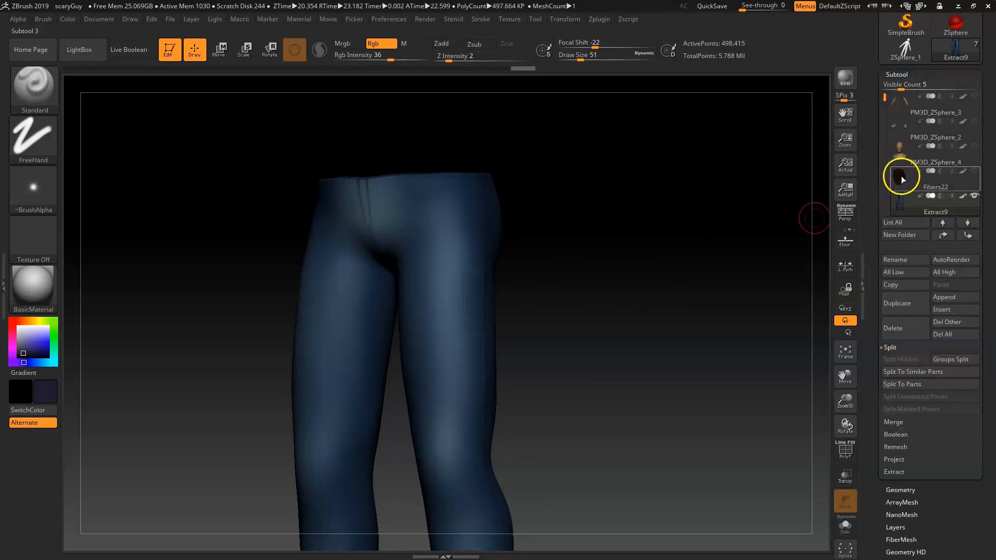
pyautogui.moveTo(882, 180); pyautogui.dragTo(886, 154)
pyautogui.click(906, 134)
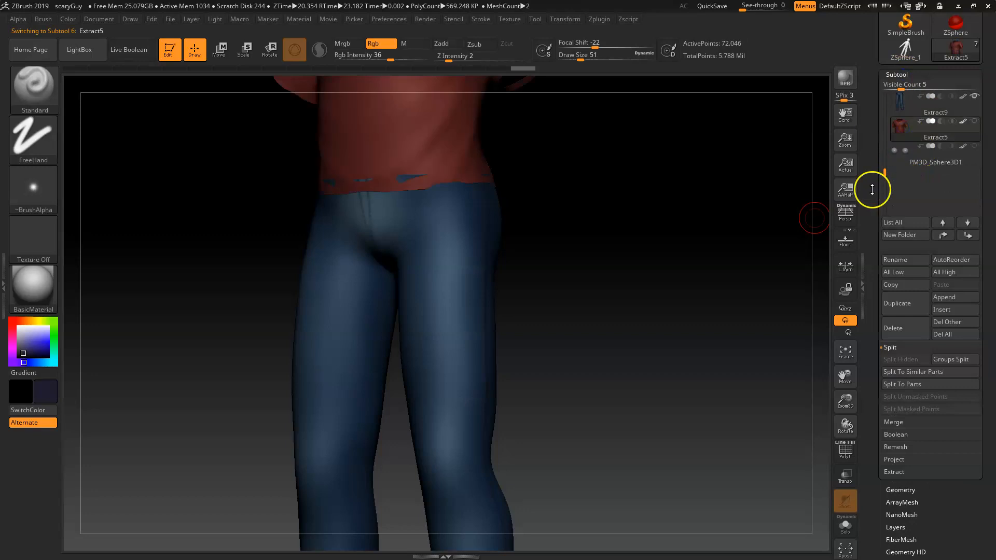
pyautogui.keyDown('alt'); pyautogui.moveTo(594, 279); pyautogui.dragTo(596, 315); pyautogui.keyUp('alt')
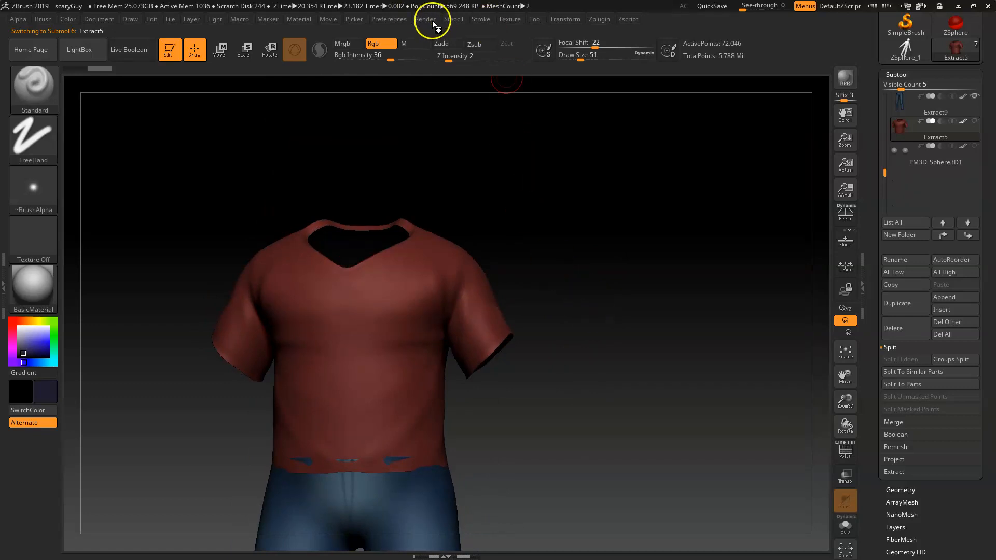
# Step: Select the cone texture and add it to Spotlight
pyautogui.click(480, 20)
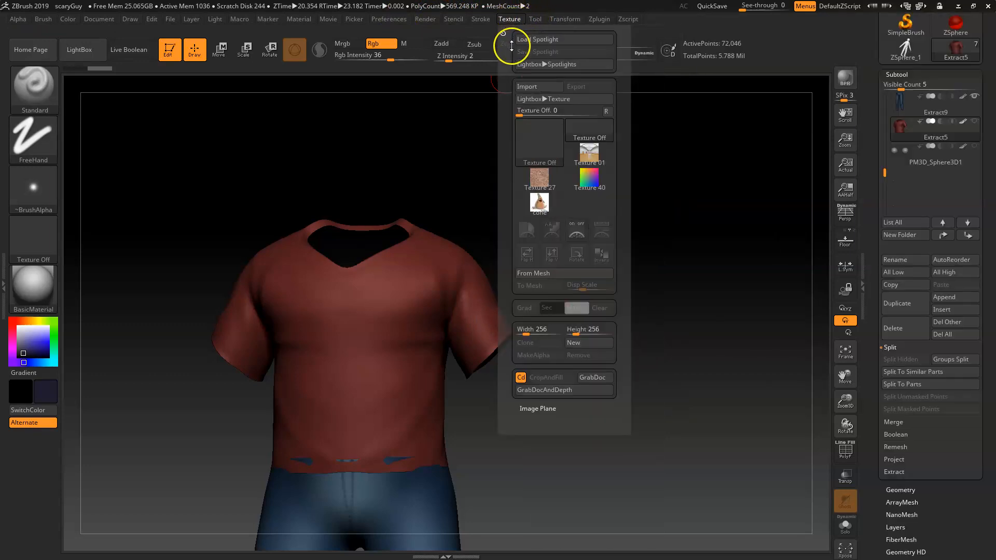
pyautogui.click(540, 203)
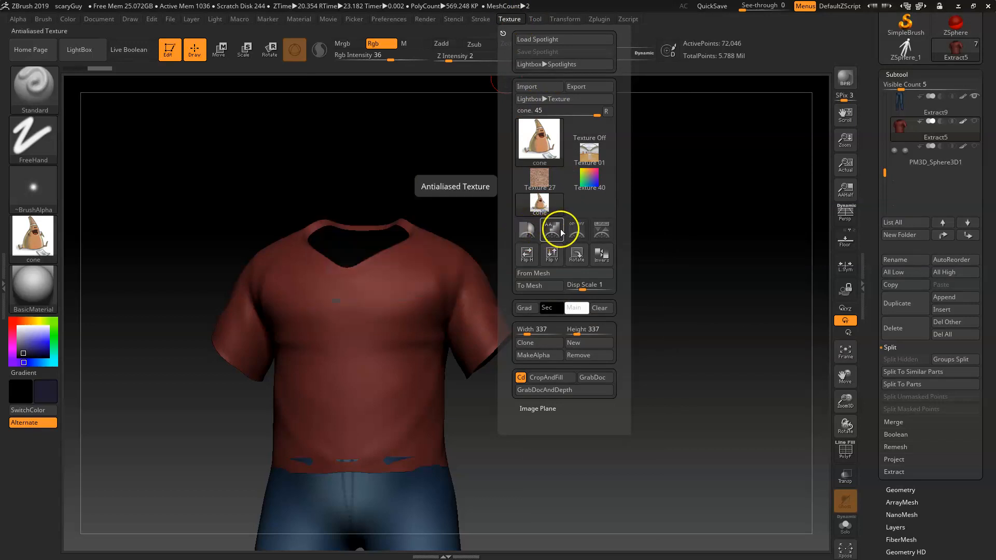
pyautogui.click(601, 232)
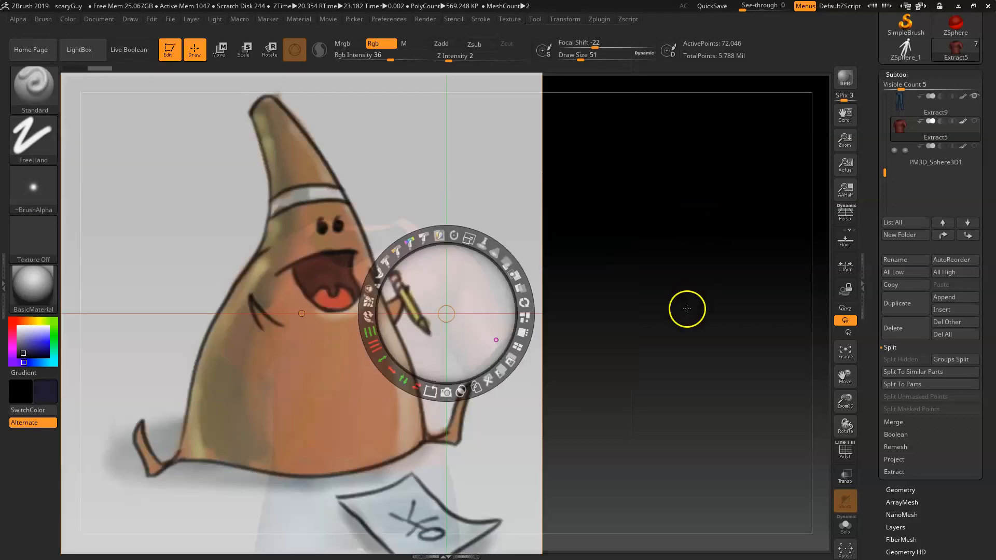
# Step: Scale down the Spotlight cone image and move it over the shirt's front
pyautogui.click(705, 288)
pyautogui.moveTo(708, 288); pyautogui.dragTo(674, 278)
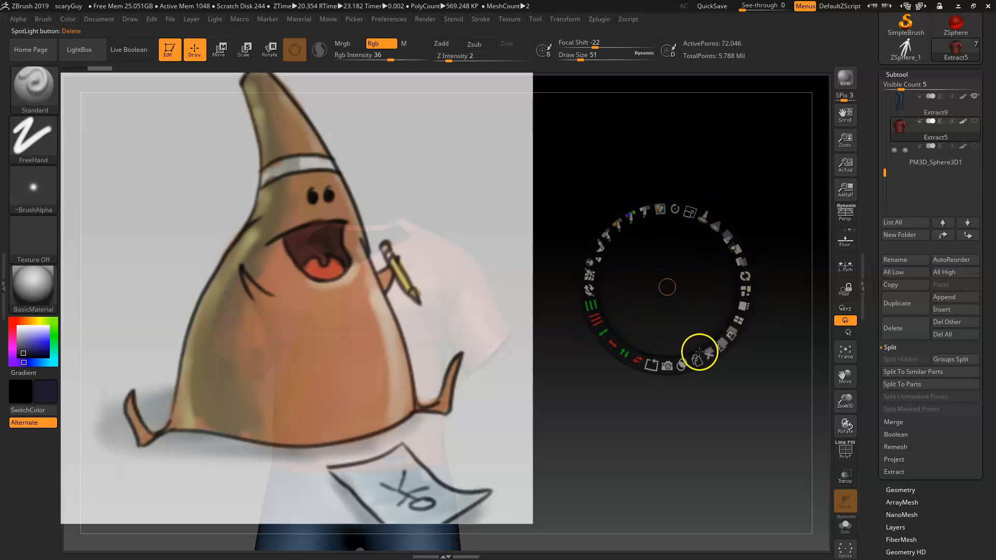
pyautogui.moveTo(689, 209); pyautogui.dragTo(549, 193)
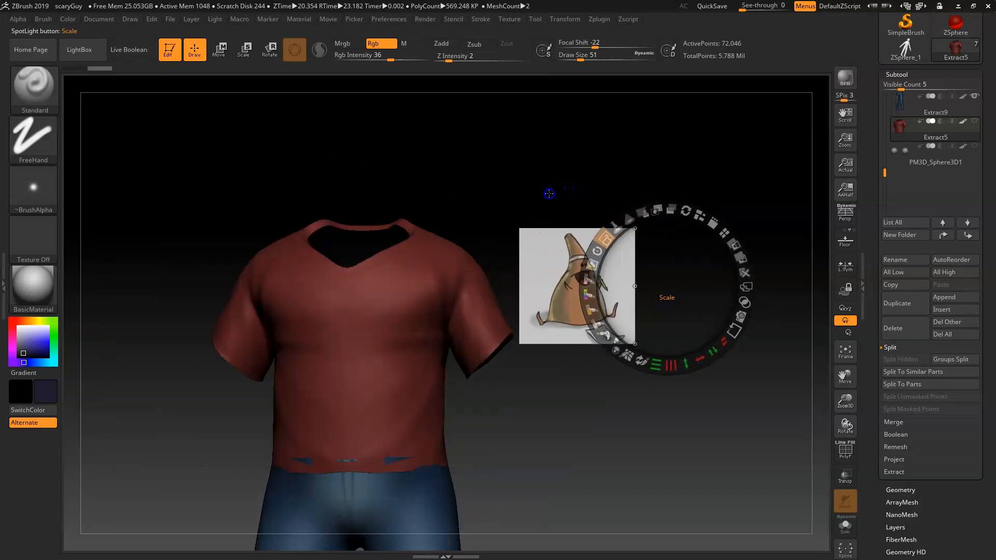
pyautogui.moveTo(683, 265); pyautogui.dragTo(474, 317)
pyautogui.click(563, 426)
pyautogui.moveTo(563, 426); pyautogui.dragTo(557, 422)
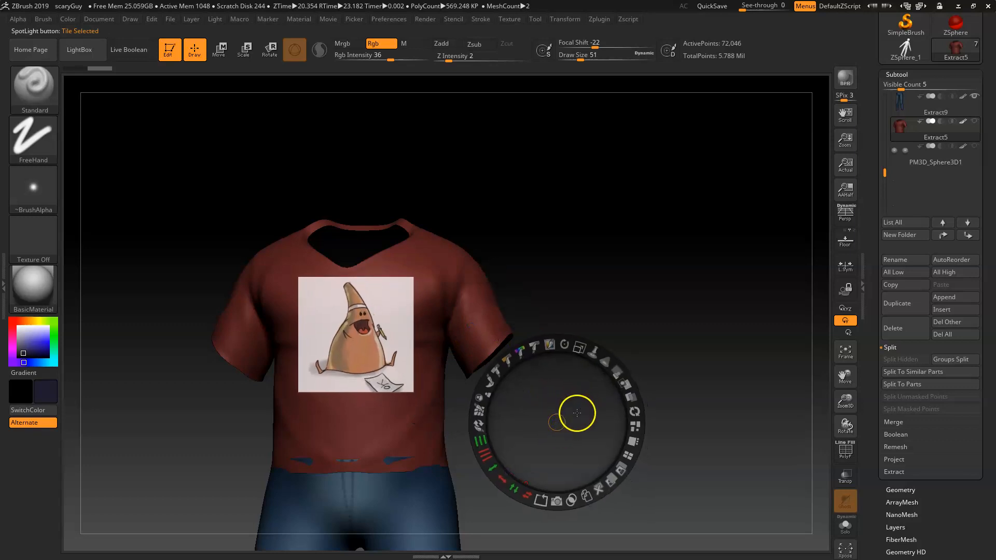
# Step: Toggle Spotlight on and off and reposition the cone image at the centre of the shirt's chest
pyautogui.hotkey('shift', 'z')
pyautogui.moveTo(572, 407)
pyautogui.keyDown('shift'); pyautogui.mouseDown()
pyautogui.moveTo(571, 418)
pyautogui.moveTo(622, 365)
pyautogui.moveTo(650, 356)
pyautogui.mouseUp(); pyautogui.keyUp('shift')
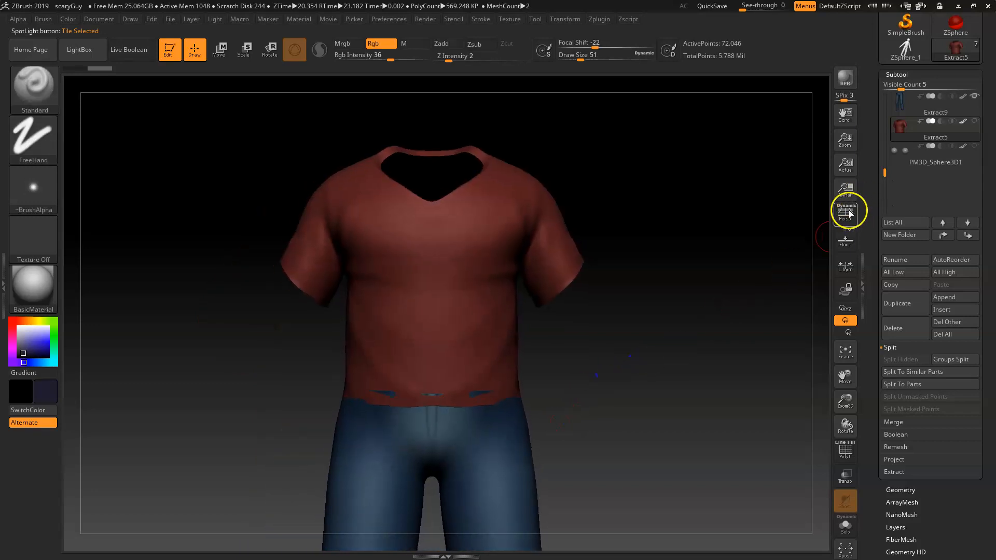
pyautogui.hotkey('shift', 'z')
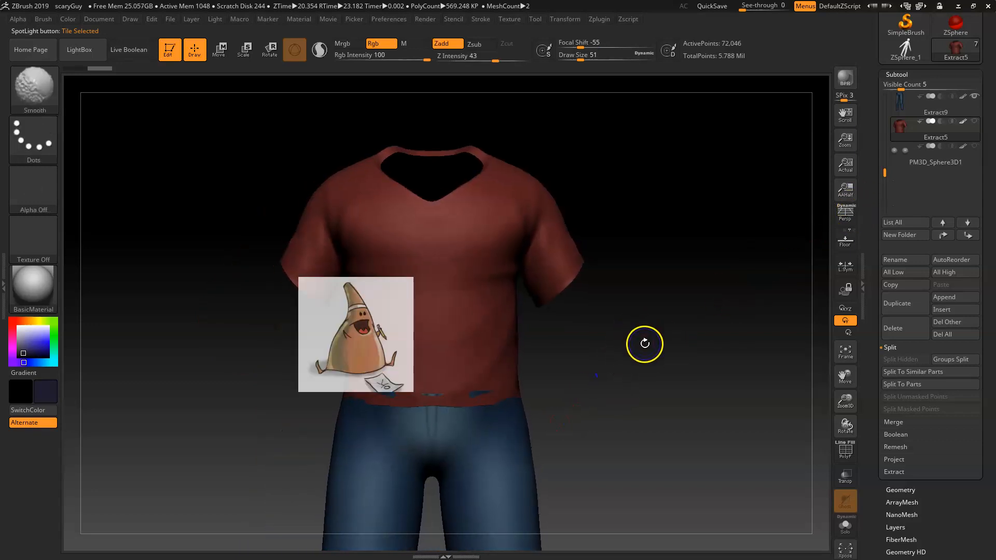
pyautogui.press('z')
pyautogui.moveTo(589, 402); pyautogui.dragTo(694, 316)
pyautogui.press('z')
pyautogui.press('z')
pyautogui.press('z')
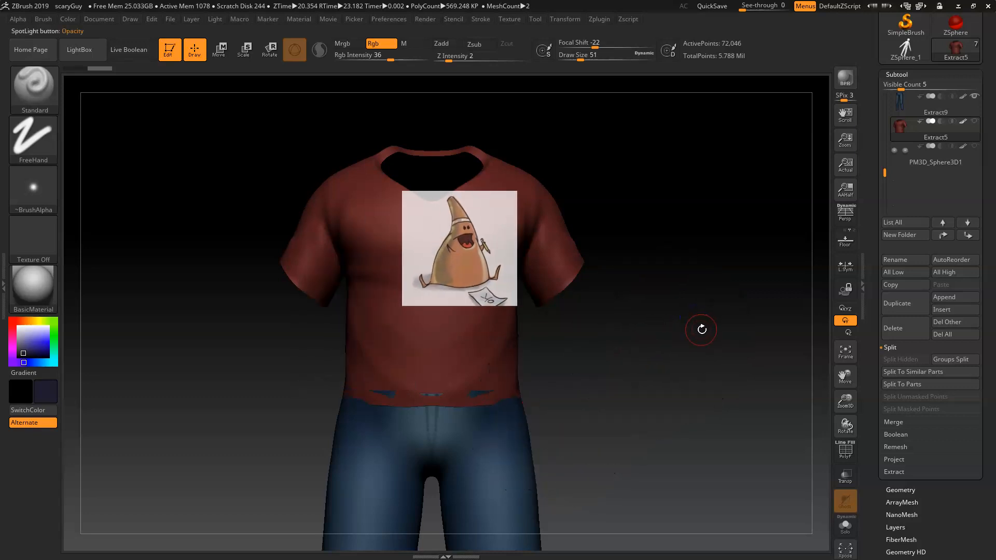
pyautogui.hotkey('shift', 'z')
pyautogui.hotkey('shift', 'z')
pyautogui.press('z')
pyautogui.moveTo(700, 333); pyautogui.dragTo(691, 340)
pyautogui.press('z')
pyautogui.press('z')
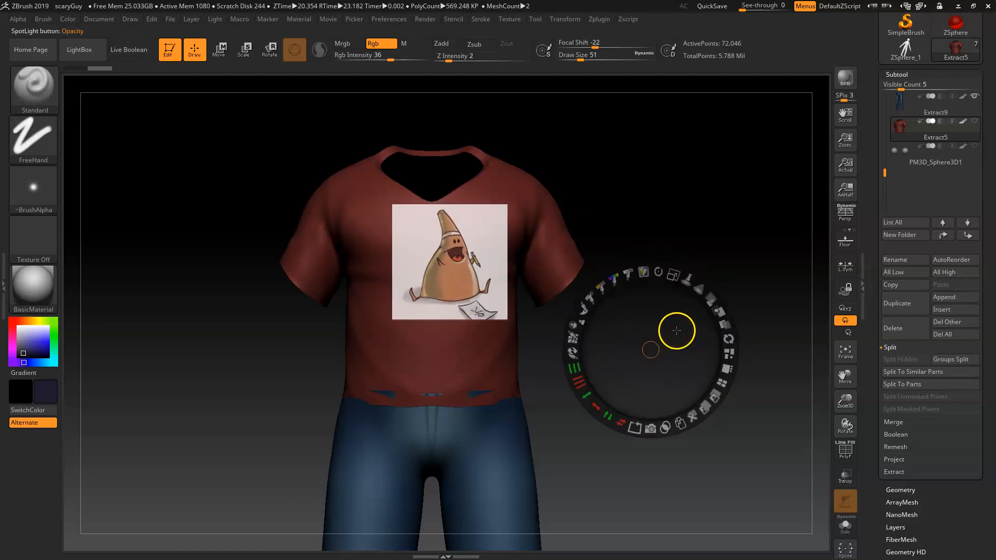
pyautogui.press('shift')
pyautogui.moveTo(683, 329); pyautogui.dragTo(670, 349)
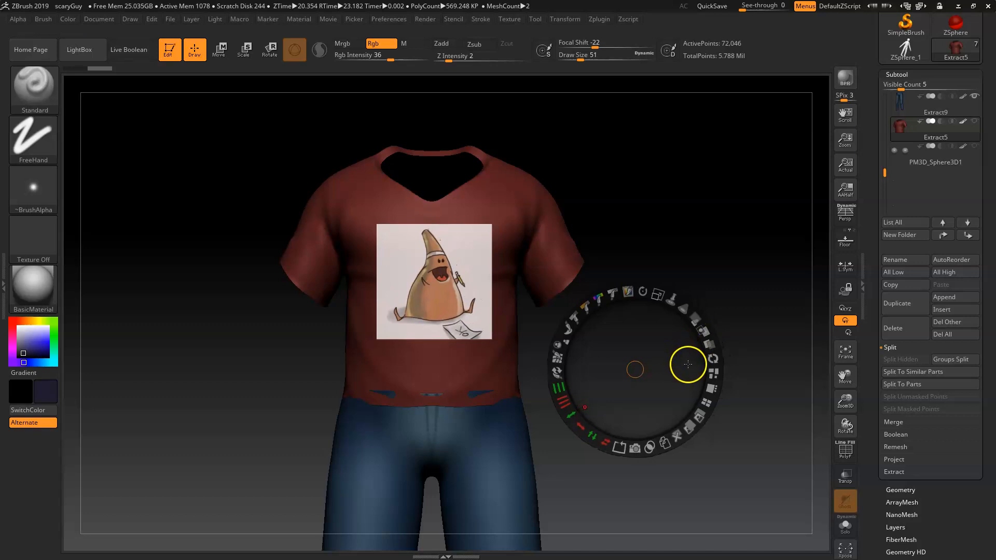
pyautogui.press('z')
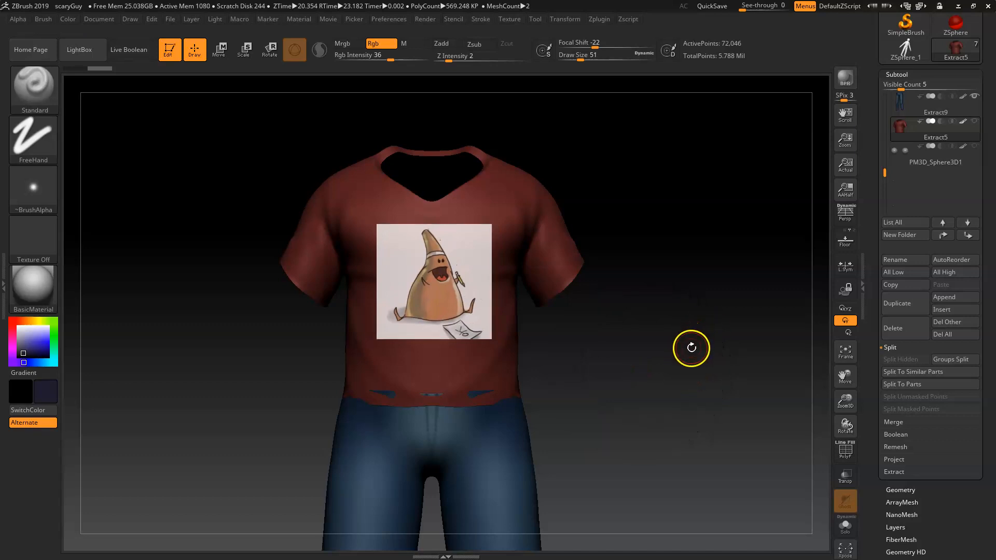
# Step: Set the brush alpha to Alpha Off
pyautogui.click(43, 192)
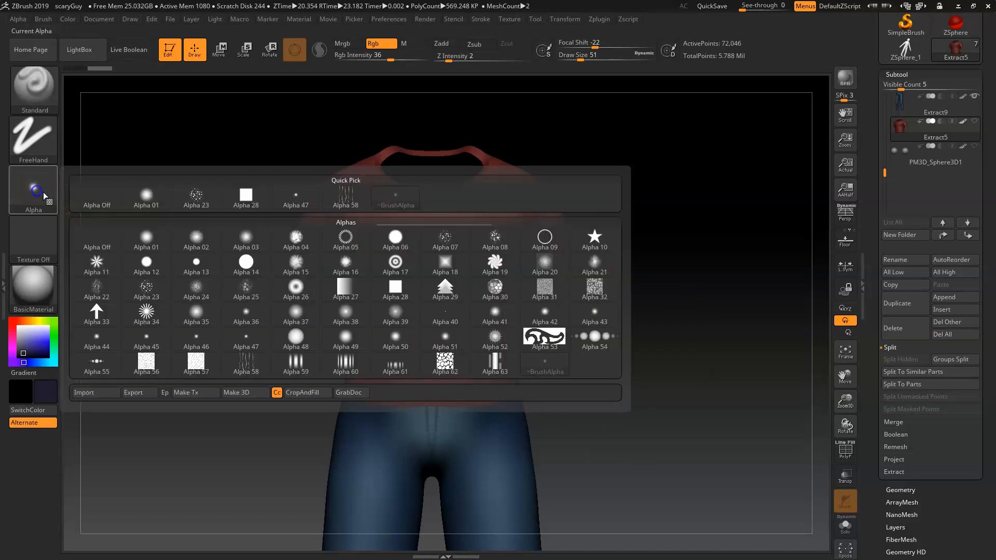
pyautogui.click(90, 190)
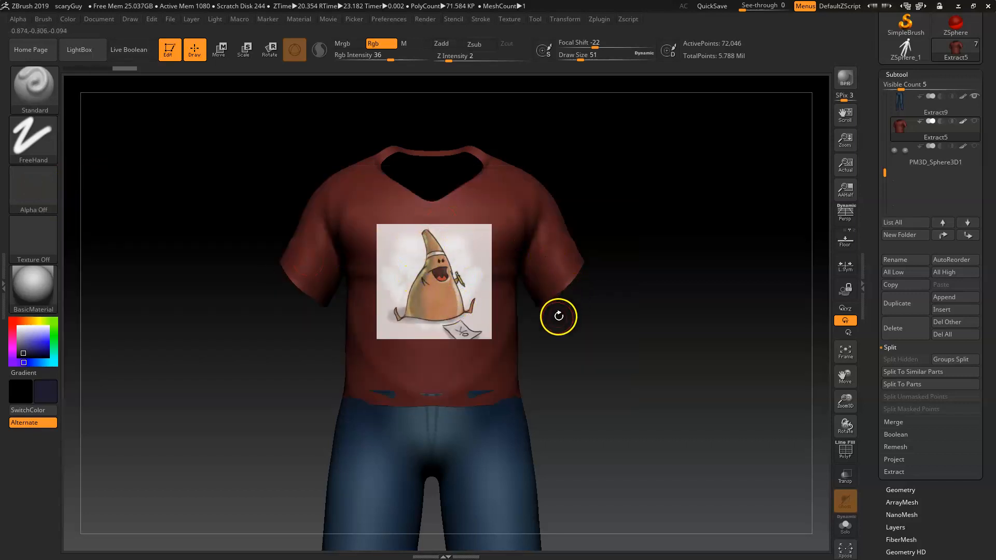
pyautogui.press('z')
pyautogui.moveTo(591, 357); pyautogui.dragTo(740, 326)
# Step: Undo the recent Spotlight changes, then shrink the cone image again and place it on the shirt's chest
pyautogui.hotkey('ctrl', 'z')
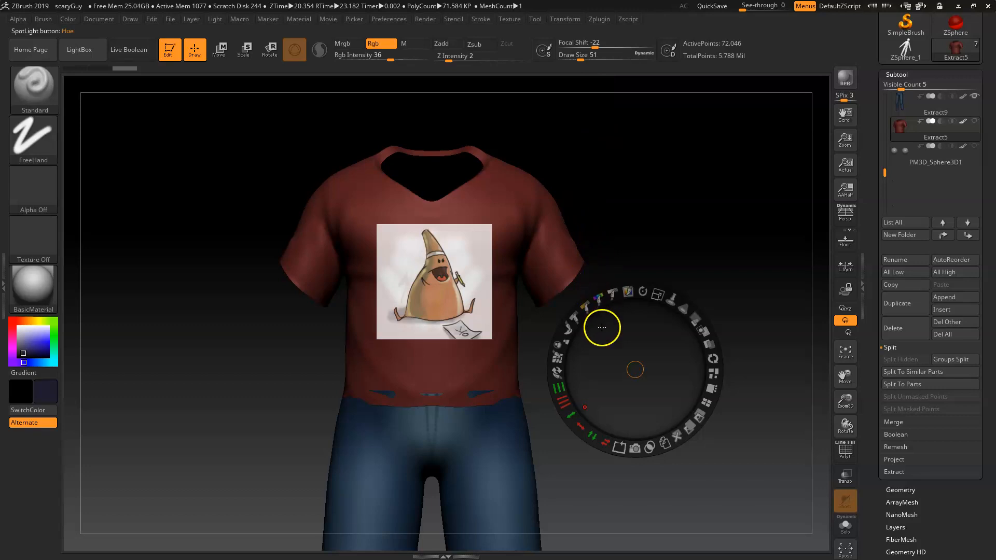
pyautogui.hotkey('ctrl', 'z')
pyautogui.hotkey('ctrl', 'z')
pyautogui.hotkey('ctrl', 'z')
pyautogui.hotkey('ctrl', 'z')
pyautogui.hotkey('ctrl', 'z')
pyautogui.hotkey('ctrl', 'z')
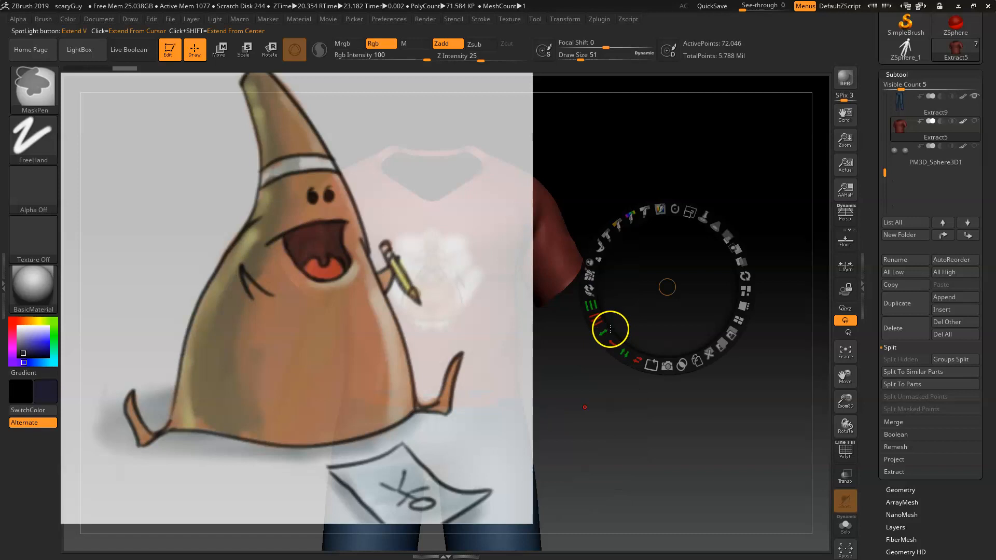
pyautogui.moveTo(690, 212); pyautogui.dragTo(572, 207)
pyautogui.moveTo(703, 283); pyautogui.dragTo(567, 274)
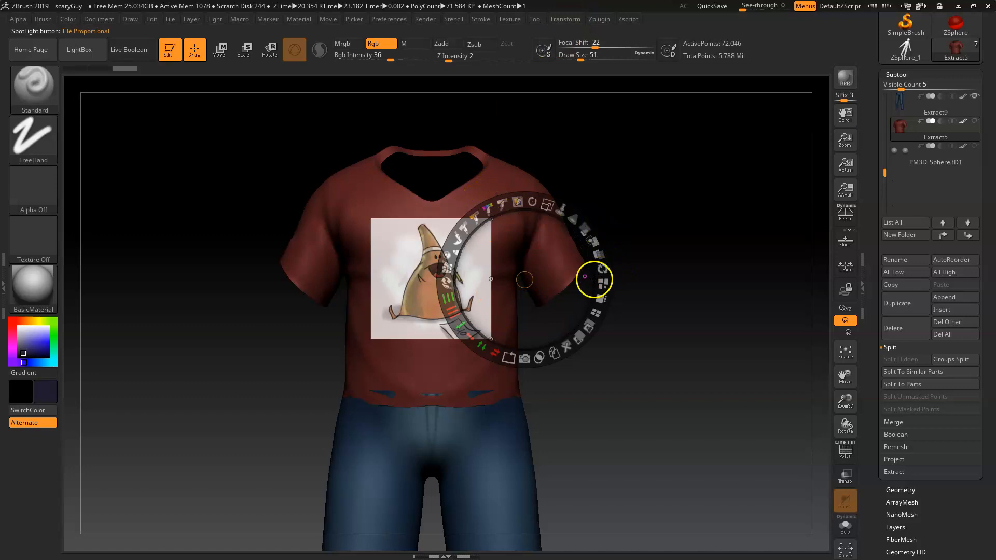
# Step: Lower the Spotlight image's opacity and paint the cone image onto the shirt's chest through Spotlight
pyautogui.press('z')
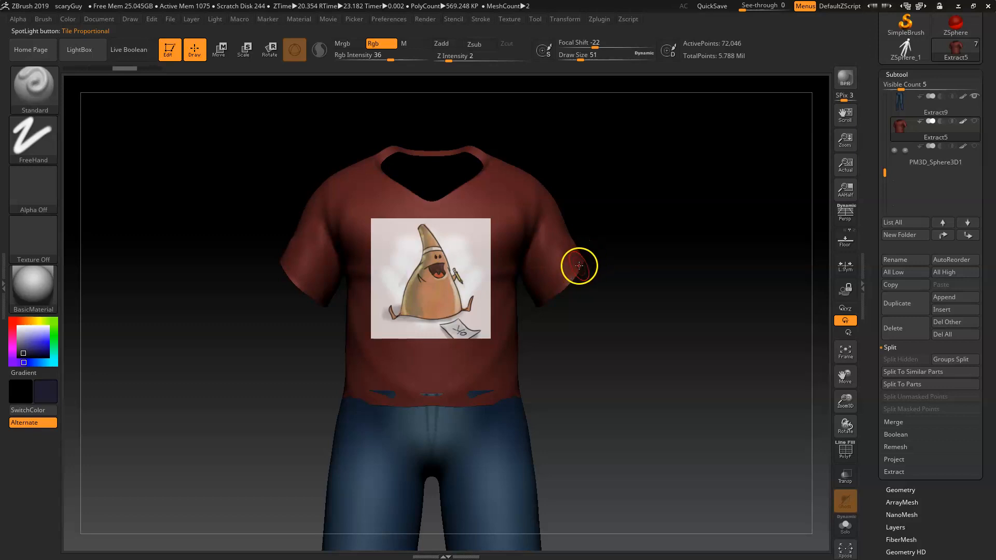
pyautogui.press('z')
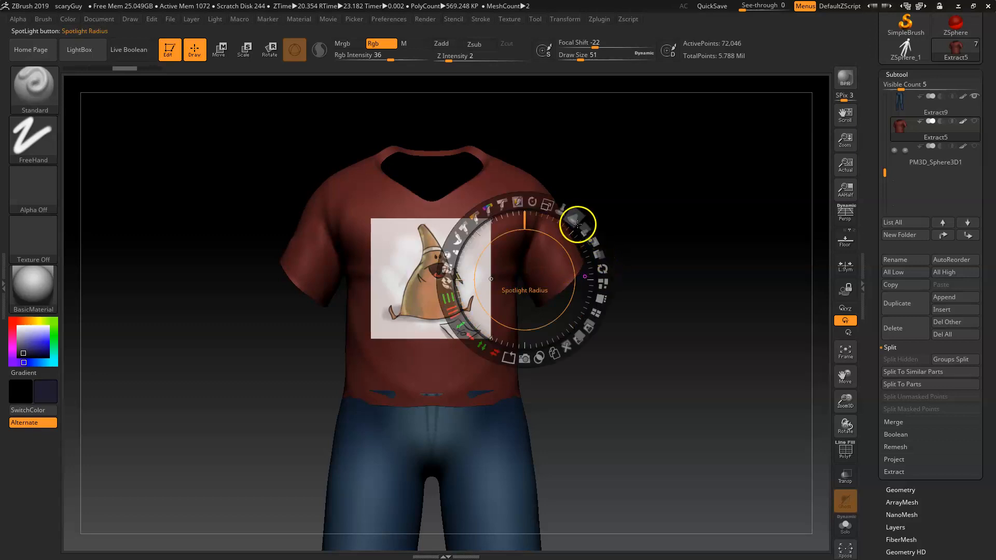
pyautogui.moveTo(585, 227); pyautogui.dragTo(500, 225)
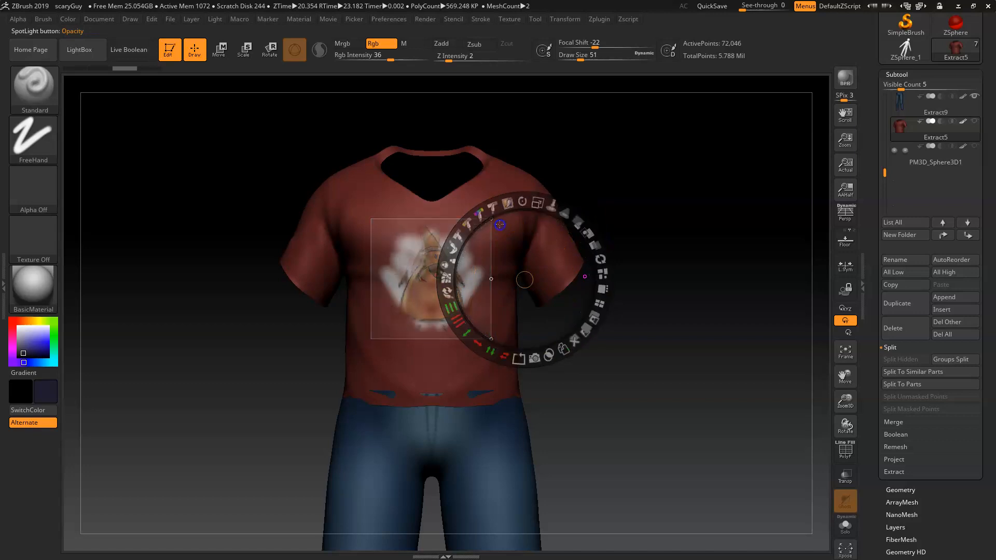
pyautogui.press('z')
pyautogui.moveTo(461, 321)
pyautogui.mouseDown()
pyautogui.moveTo(482, 332)
pyautogui.moveTo(443, 327)
pyautogui.moveTo(446, 251)
pyautogui.moveTo(399, 316)
pyautogui.moveTo(408, 220)
pyautogui.moveTo(367, 233)
pyautogui.moveTo(412, 320)
pyautogui.mouseUp()
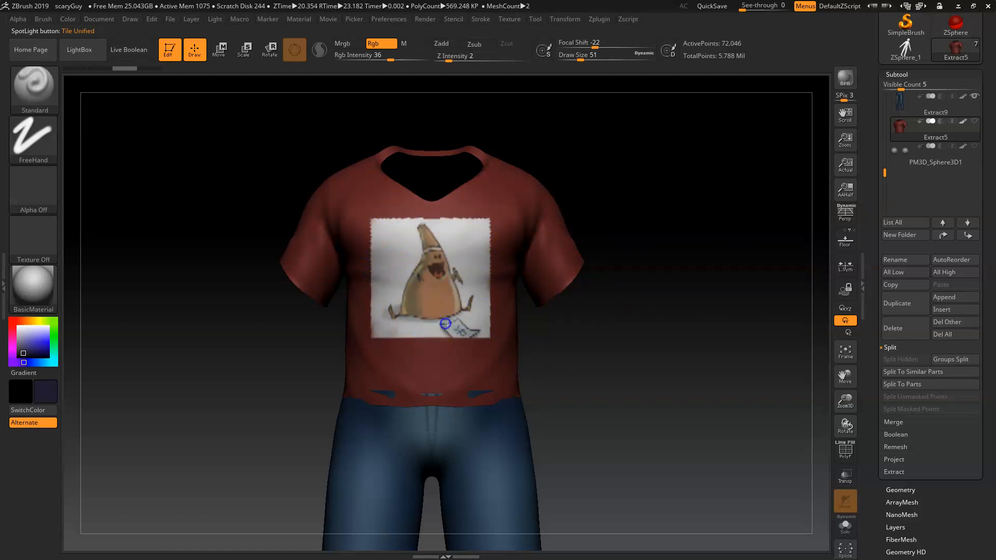
pyautogui.moveTo(356, 243); pyautogui.dragTo(368, 254)
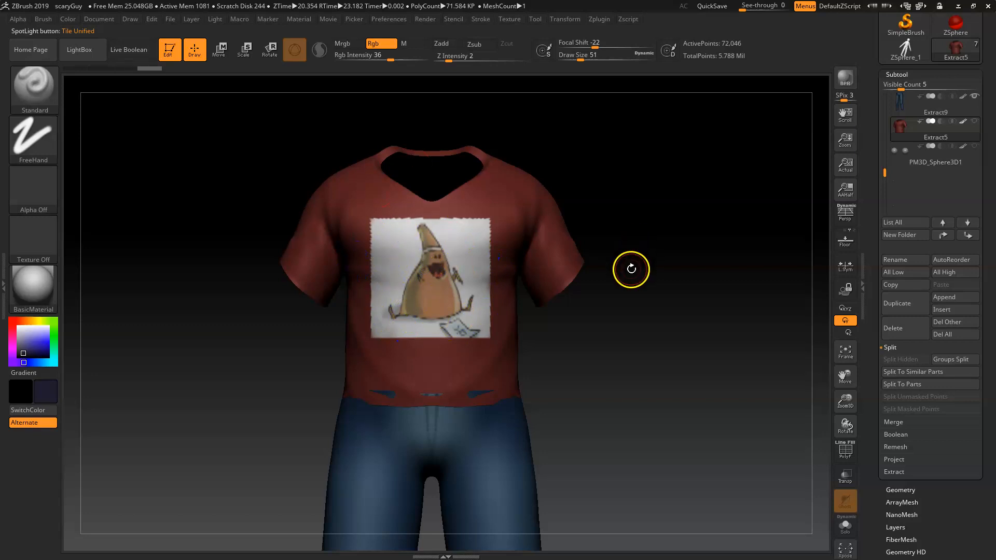
# Step: Orbit around the shirt and toggle the polyframe display to inspect the projected image
pyautogui.moveTo(602, 377); pyautogui.dragTo(625, 375)
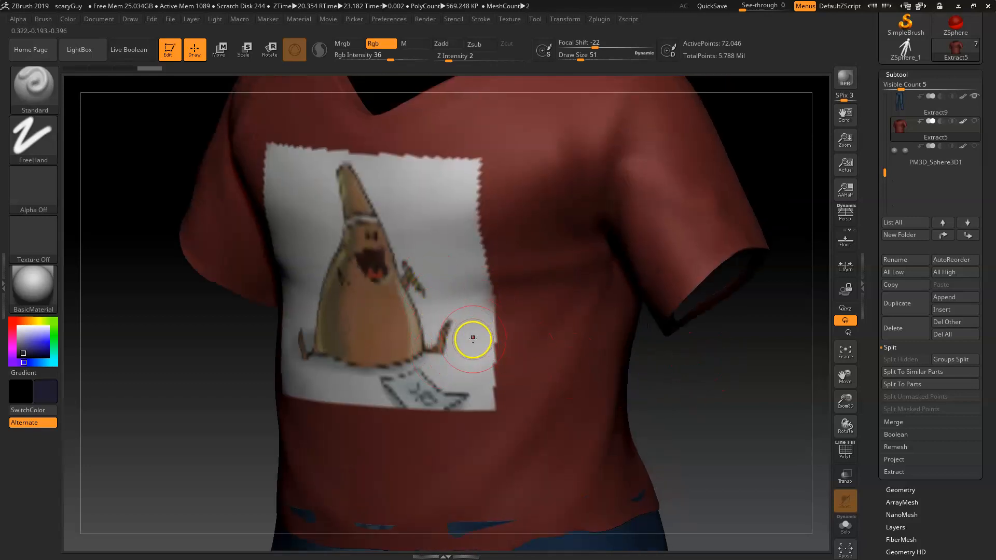
pyautogui.keyDown('shift'); pyautogui.moveTo(695, 396); pyautogui.dragTo(590, 396); pyautogui.keyUp('shift')
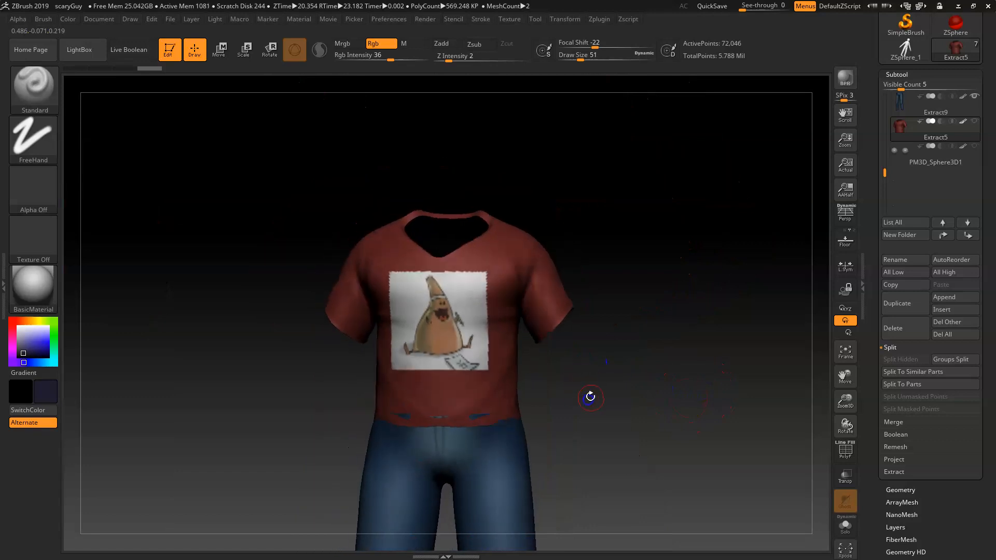
pyautogui.hotkey('shift', 'f')
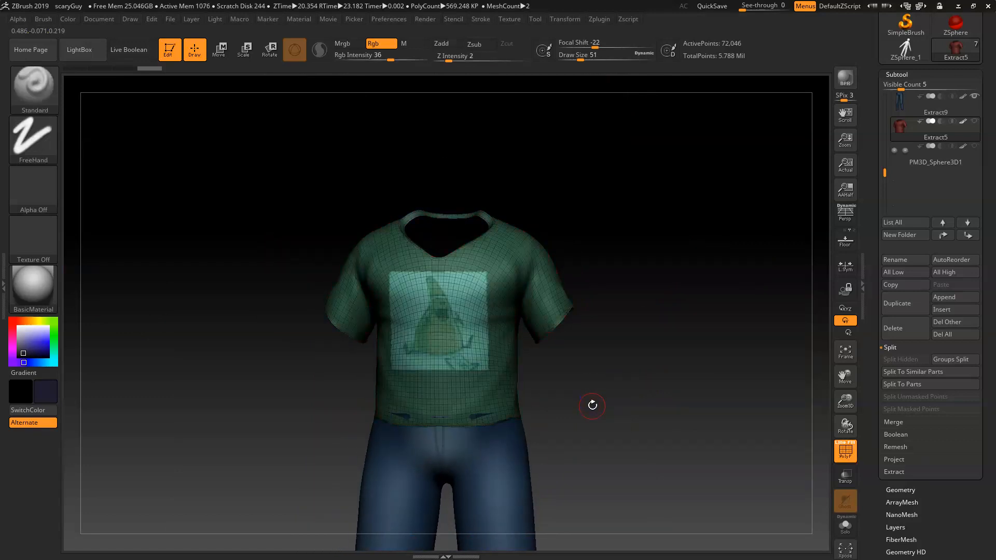
pyautogui.hotkey('shift', 'f')
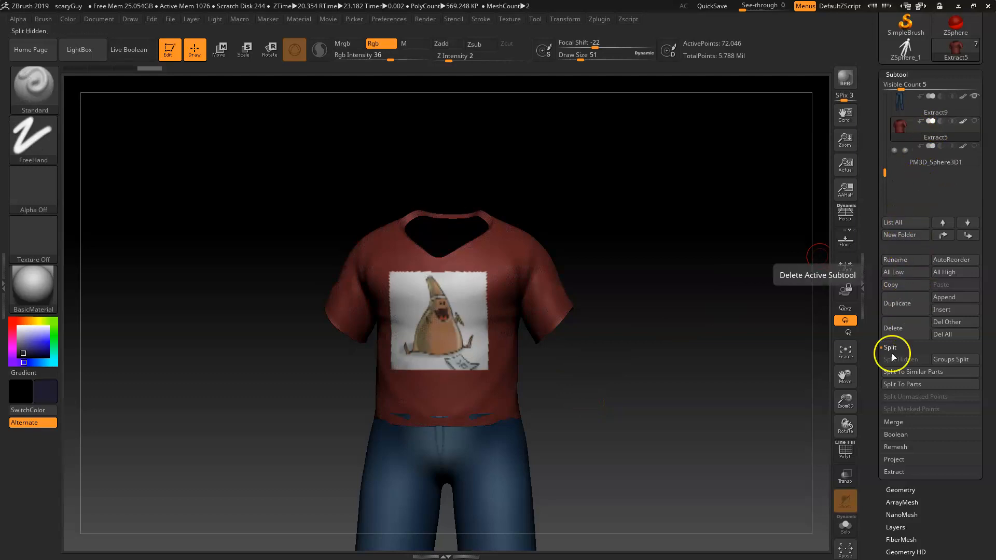
# Step: Subdivide the shirt mesh once with Divide and check its wireframe
pyautogui.click(897, 490)
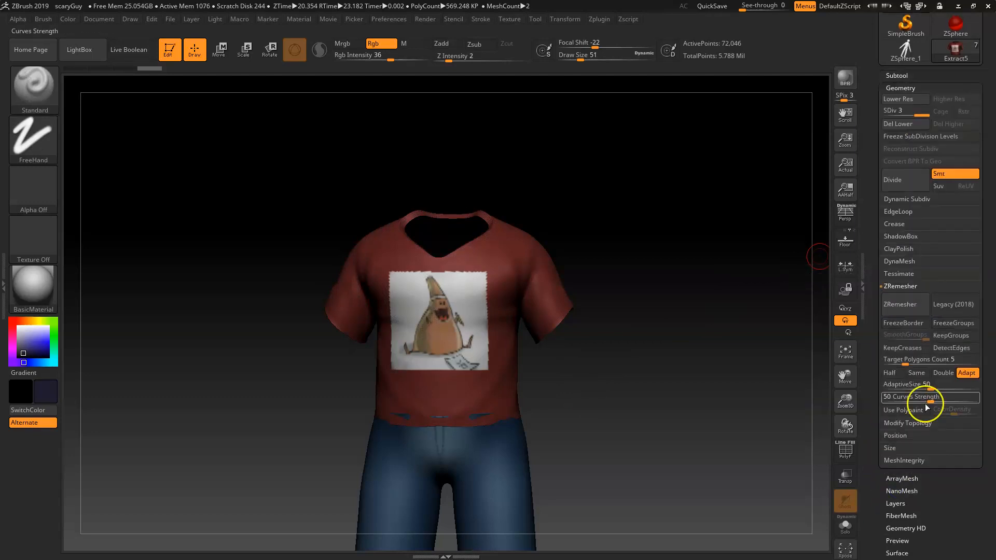
pyautogui.click(905, 181)
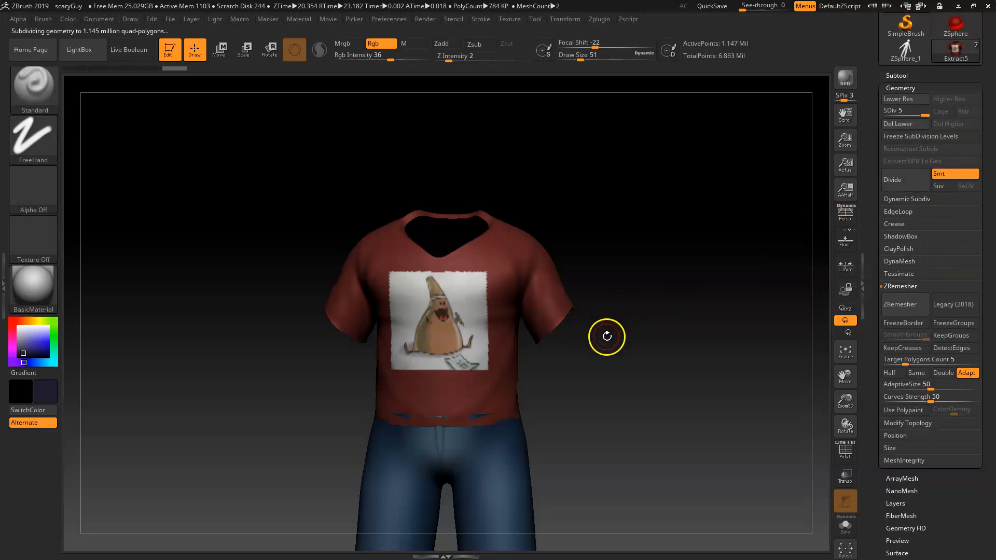
pyautogui.press('shift')
pyautogui.hotkey('shift', 'f')
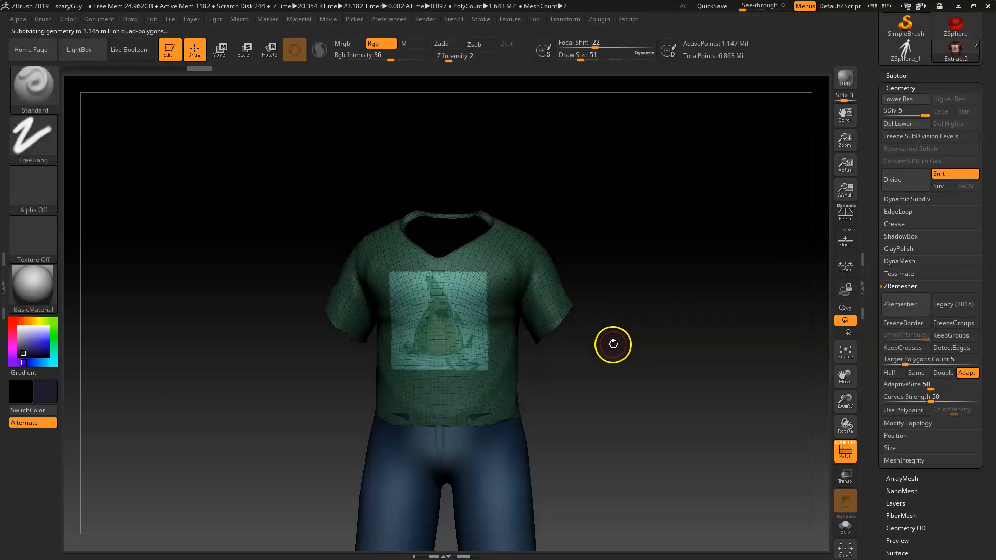
pyautogui.hotkey('shift', 'f')
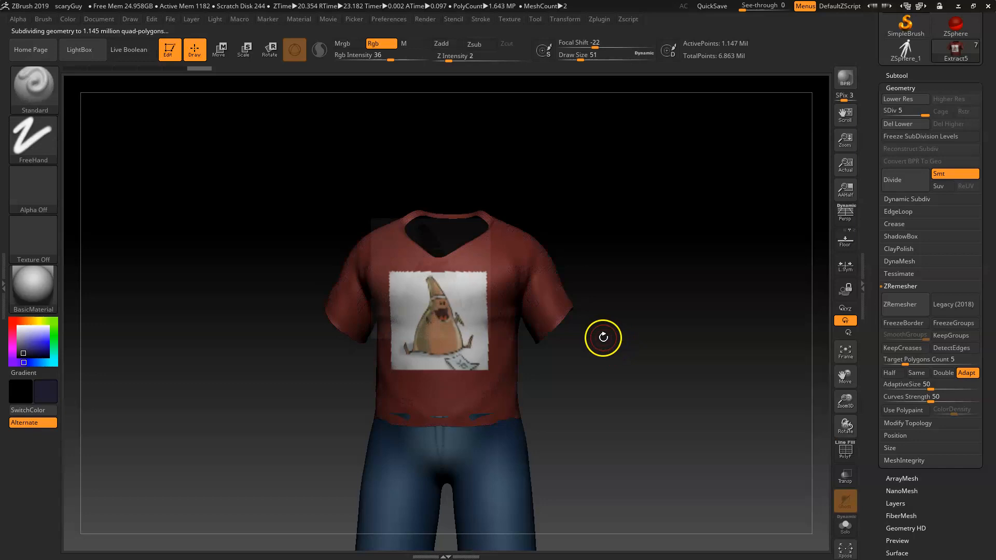
# Step: Reposition the Spotlight cone image and repaint it larger onto the subdivided shirt's chest
pyautogui.hotkey('shift', 'z')
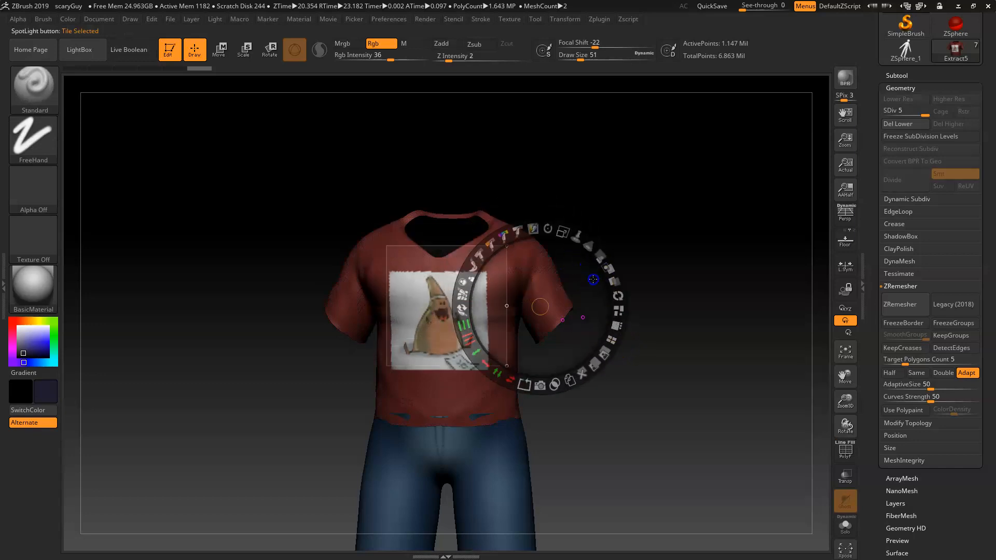
pyautogui.moveTo(536, 322); pyautogui.dragTo(664, 398)
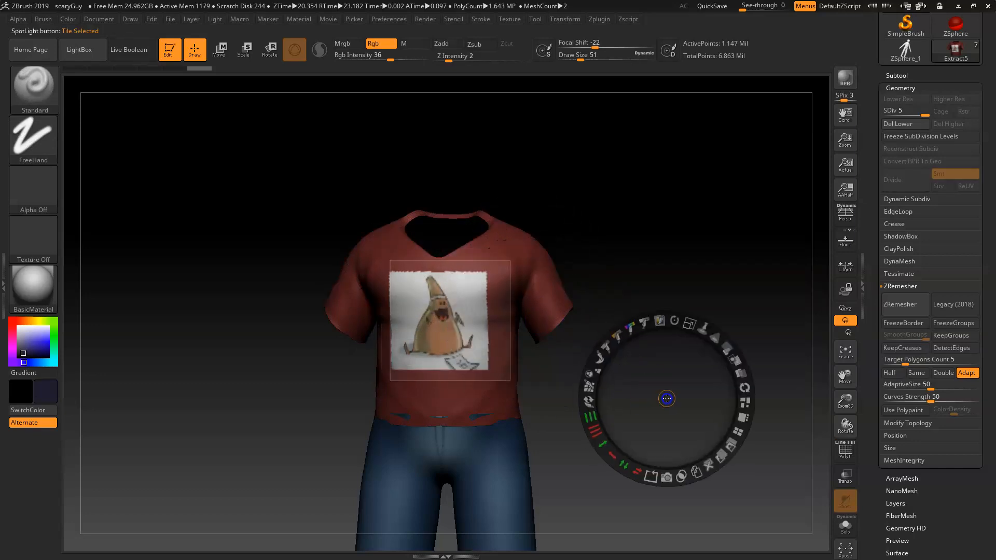
pyautogui.hotkey('shift', 'z')
pyautogui.moveTo(484, 291)
pyautogui.mouseDown()
pyautogui.moveTo(479, 280)
pyautogui.moveTo(451, 334)
pyautogui.moveTo(460, 260)
pyautogui.moveTo(391, 365)
pyautogui.mouseUp()
pyautogui.moveTo(429, 279)
pyautogui.mouseDown()
pyautogui.moveTo(451, 378)
pyautogui.moveTo(503, 357)
pyautogui.moveTo(511, 285)
pyautogui.moveTo(472, 281)
pyautogui.mouseUp()
pyautogui.hotkey('shift', 'z')
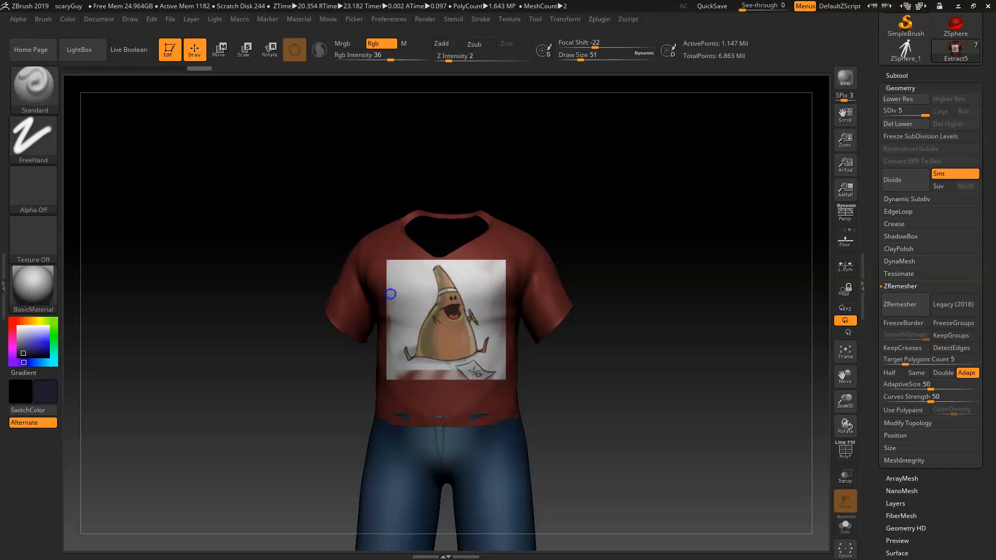
pyautogui.moveTo(448, 359); pyautogui.dragTo(482, 368)
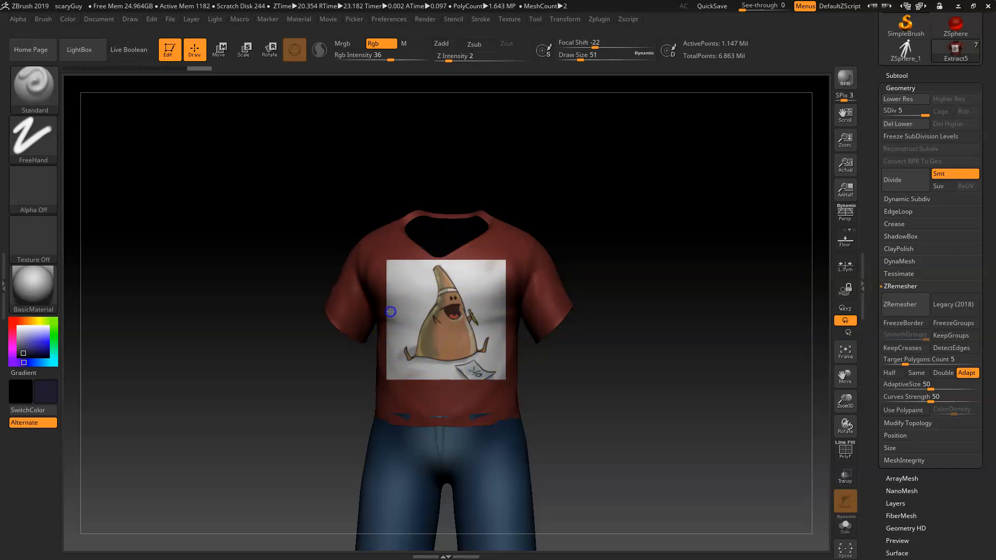
pyautogui.moveTo(508, 352); pyautogui.dragTo(519, 348)
pyautogui.hotkey('shift', 'z')
pyautogui.moveTo(618, 397); pyautogui.dragTo(627, 416)
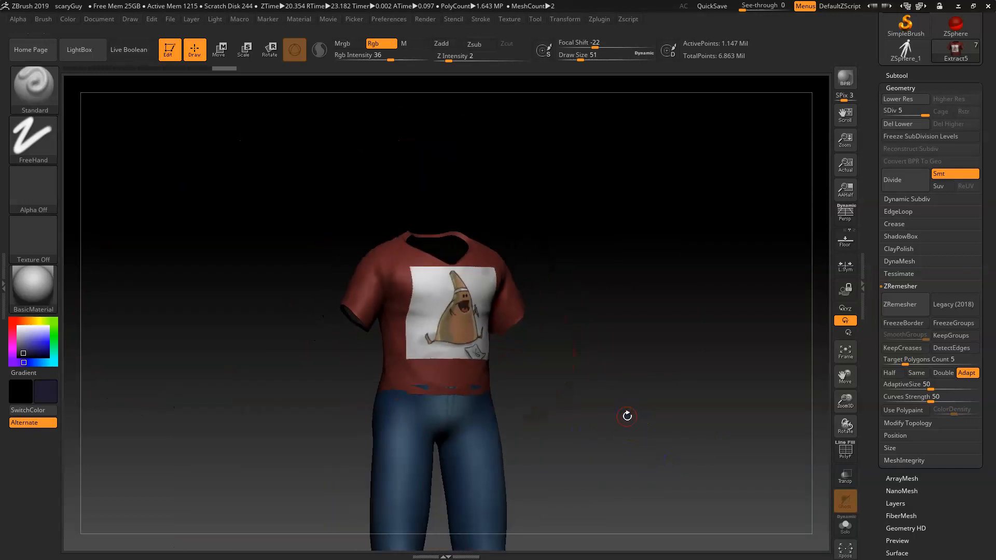
pyautogui.moveTo(619, 339); pyautogui.dragTo(612, 373)
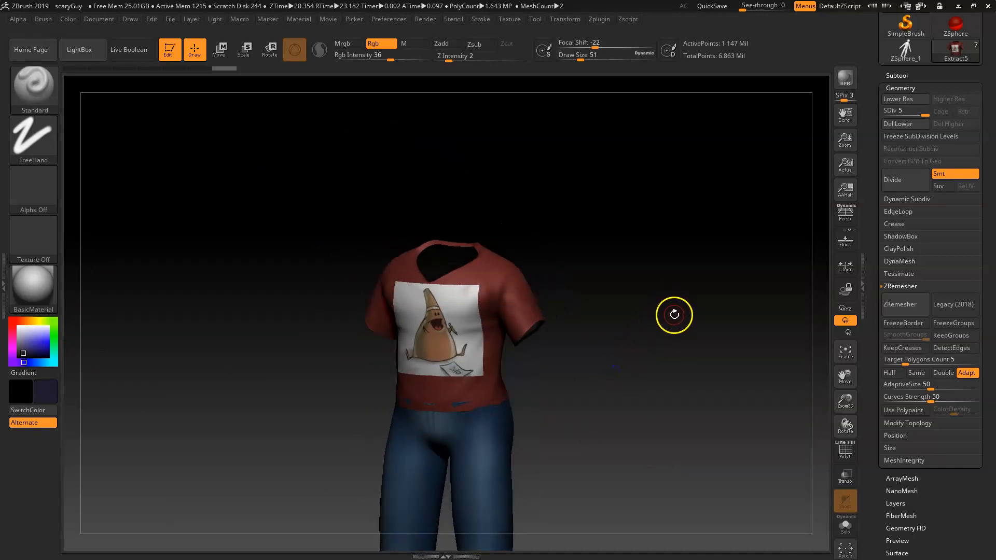
# Step: Select the head subtool PM3D_ZSphere_4 in the subtool list
pyautogui.click(902, 88)
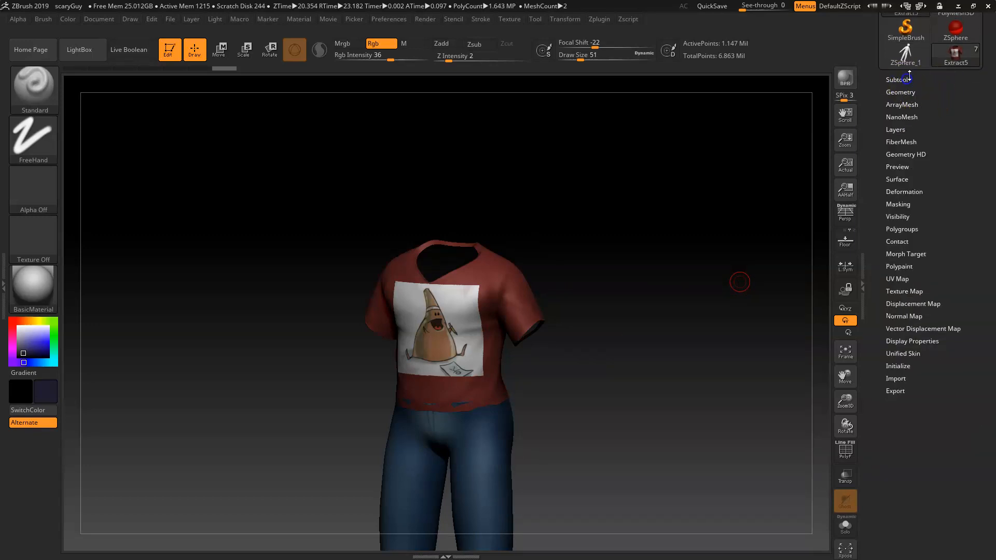
pyautogui.click(901, 77)
pyautogui.scroll(3, 887, 156)
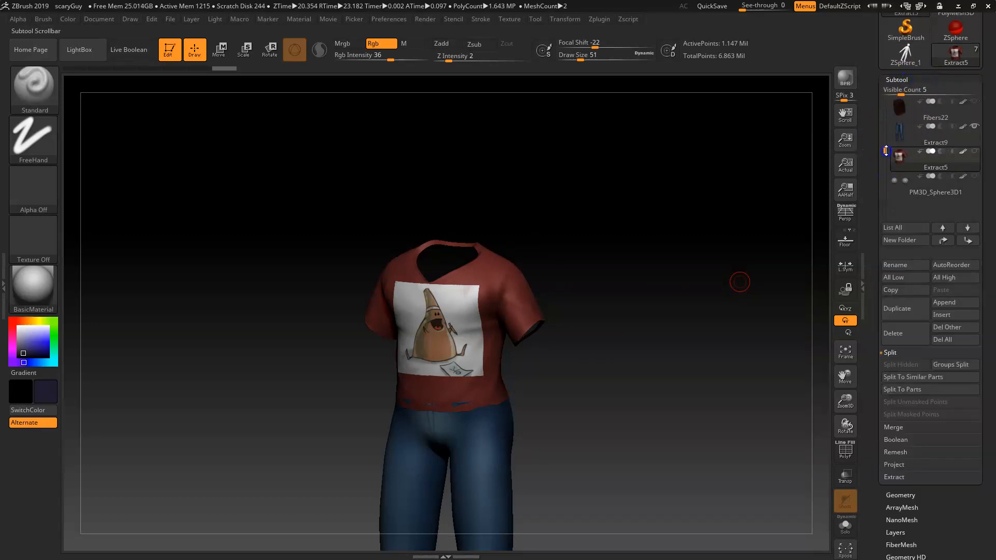
pyautogui.click(902, 136)
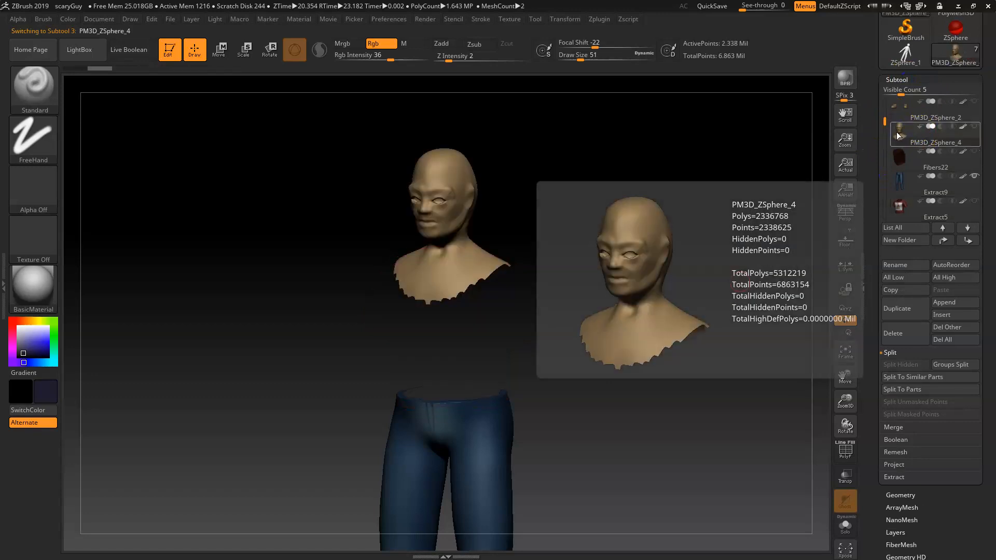
pyautogui.keyDown('alt'); pyautogui.moveTo(569, 282); pyautogui.dragTo(596, 285); pyautogui.keyUp('alt')
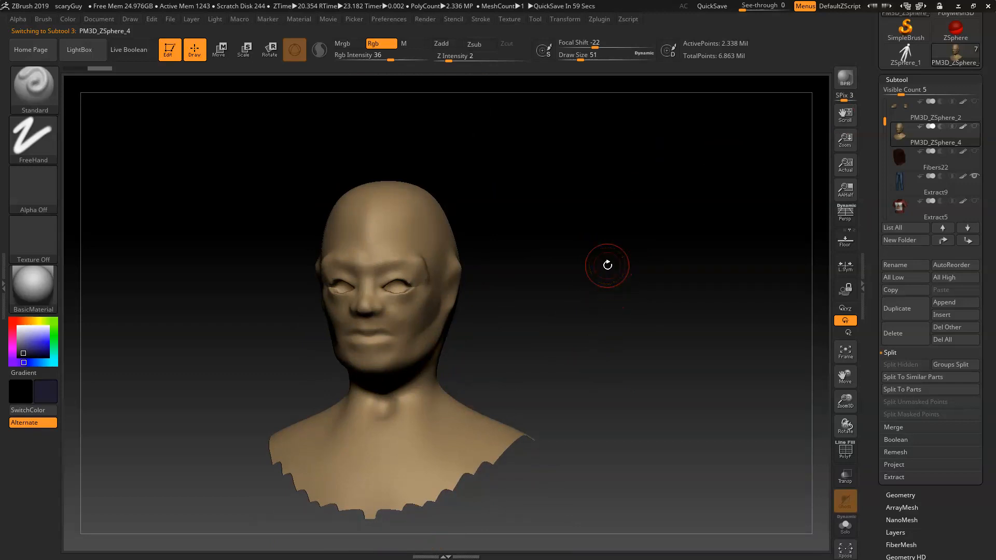
# Step: Set the stroke to Color Spray and pick a light skin tone as the main color
pyautogui.click(48, 154)
pyautogui.click(88, 178)
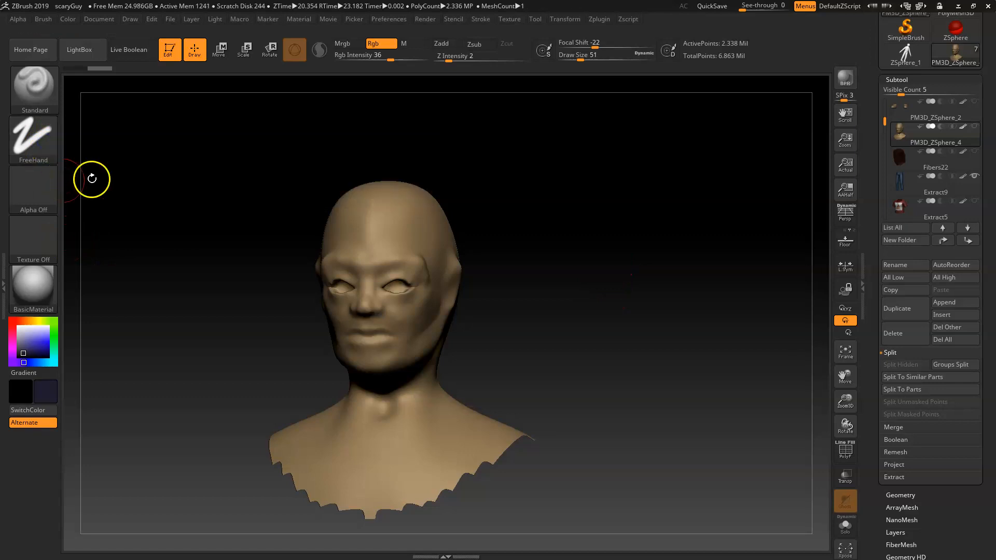
pyautogui.click(42, 133)
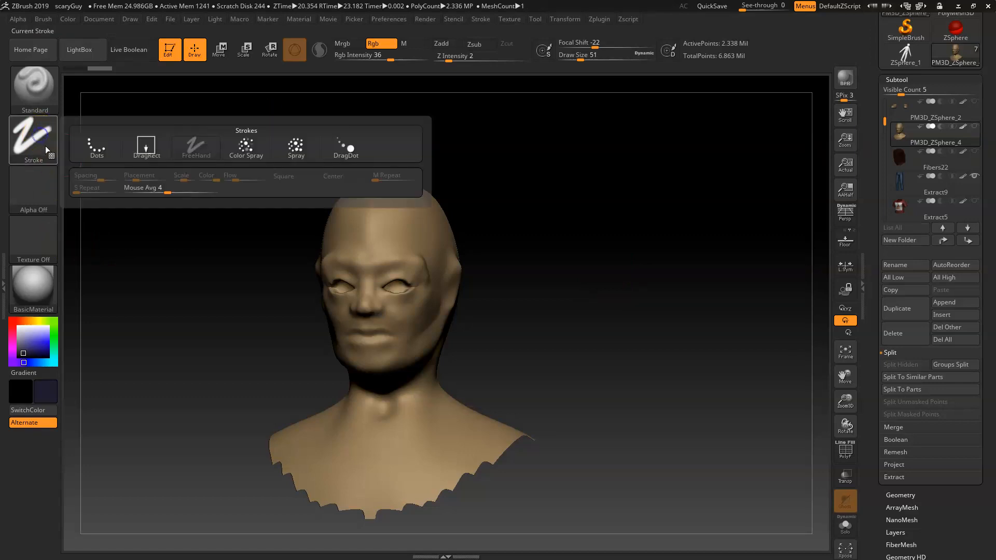
pyautogui.click(248, 148)
pyautogui.click(30, 320)
pyautogui.click(29, 340)
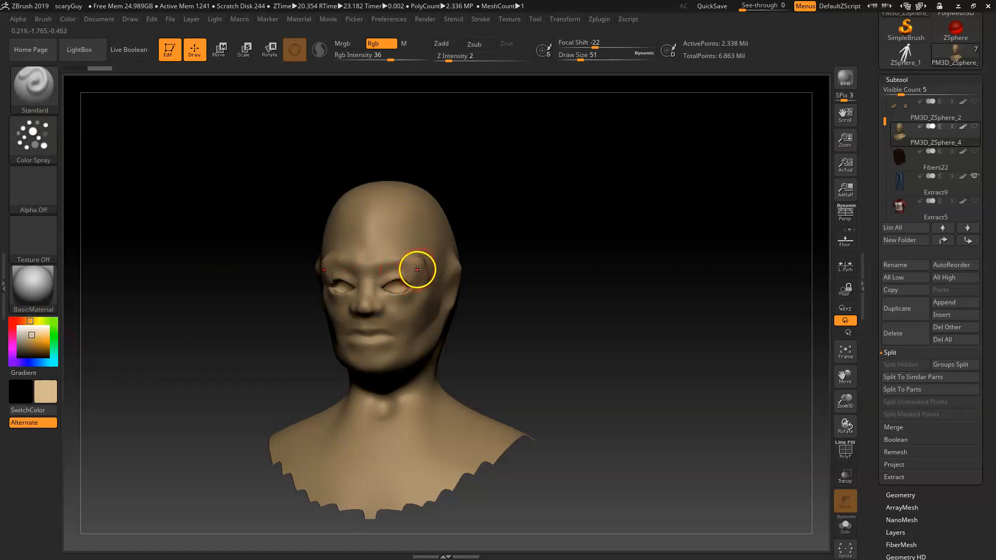
# Step: Spray skin color variation over the face, head, neck and shoulders, rotating around the head
pyautogui.moveTo(382, 250); pyautogui.dragTo(448, 272)
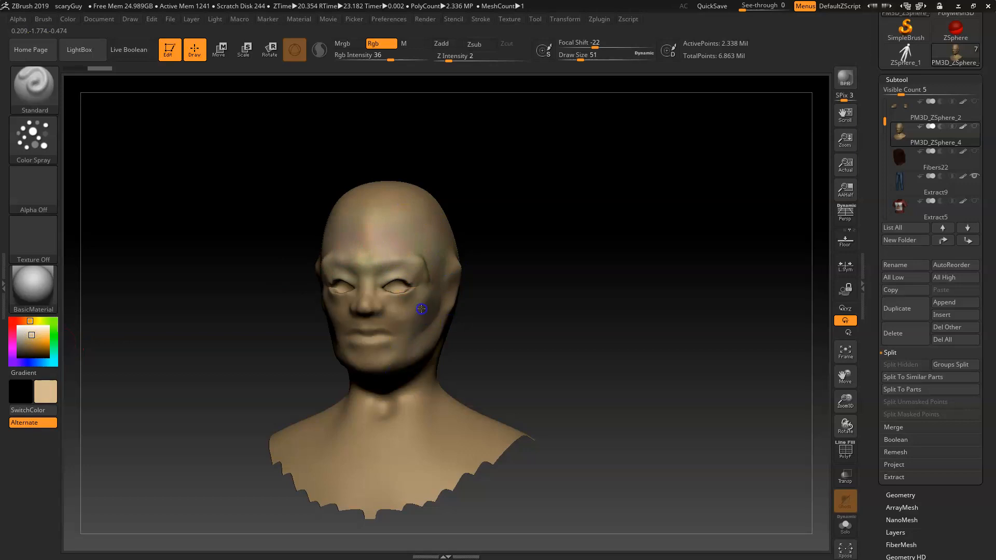
pyautogui.moveTo(355, 343); pyautogui.dragTo(349, 285)
pyautogui.moveTo(390, 404)
pyautogui.mouseDown()
pyautogui.moveTo(322, 440)
pyautogui.moveTo(387, 396)
pyautogui.moveTo(378, 469)
pyautogui.moveTo(451, 475)
pyautogui.mouseUp()
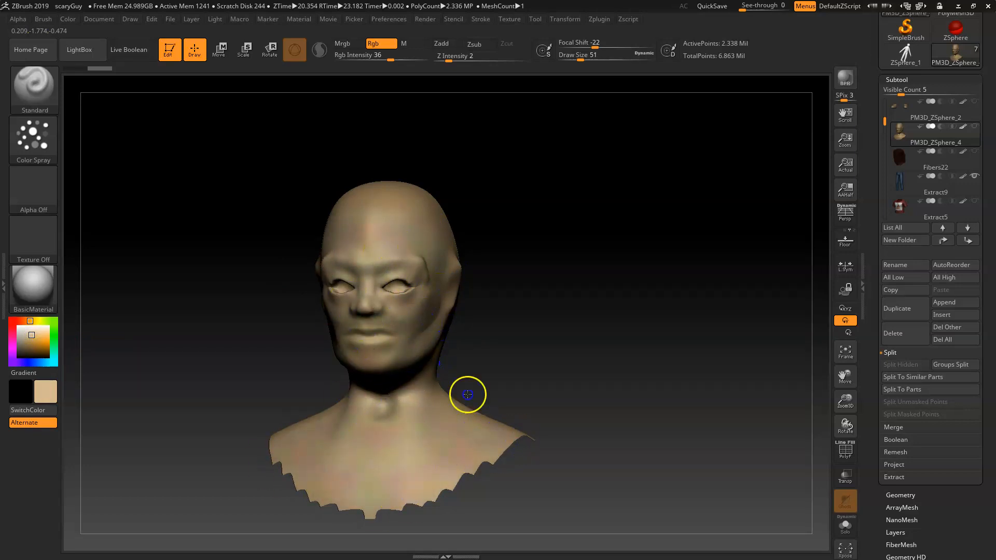
pyautogui.moveTo(392, 261); pyautogui.dragTo(418, 304)
pyautogui.moveTo(452, 282)
pyautogui.mouseDown()
pyautogui.moveTo(578, 367)
pyautogui.moveTo(554, 318)
pyautogui.mouseUp()
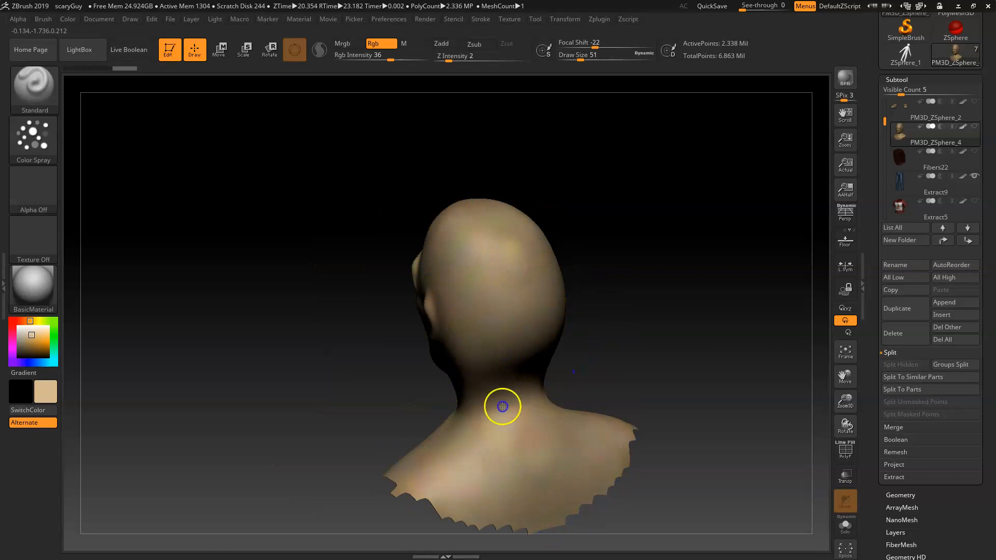
pyautogui.moveTo(648, 288)
pyautogui.mouseDown()
pyautogui.moveTo(712, 289)
pyautogui.moveTo(629, 356)
pyautogui.mouseUp()
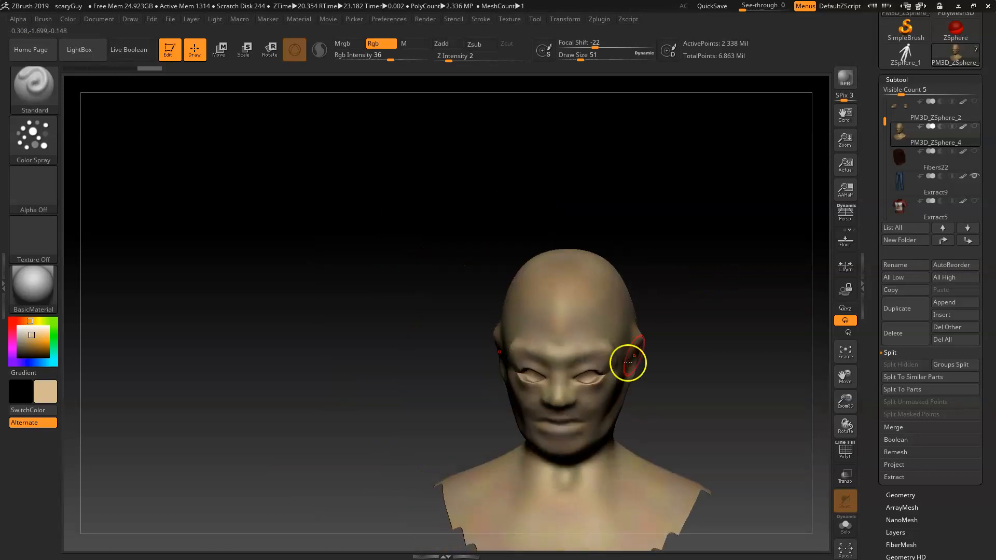
pyautogui.moveTo(640, 407)
pyautogui.mouseDown()
pyautogui.moveTo(587, 358)
pyautogui.moveTo(556, 406)
pyautogui.mouseUp()
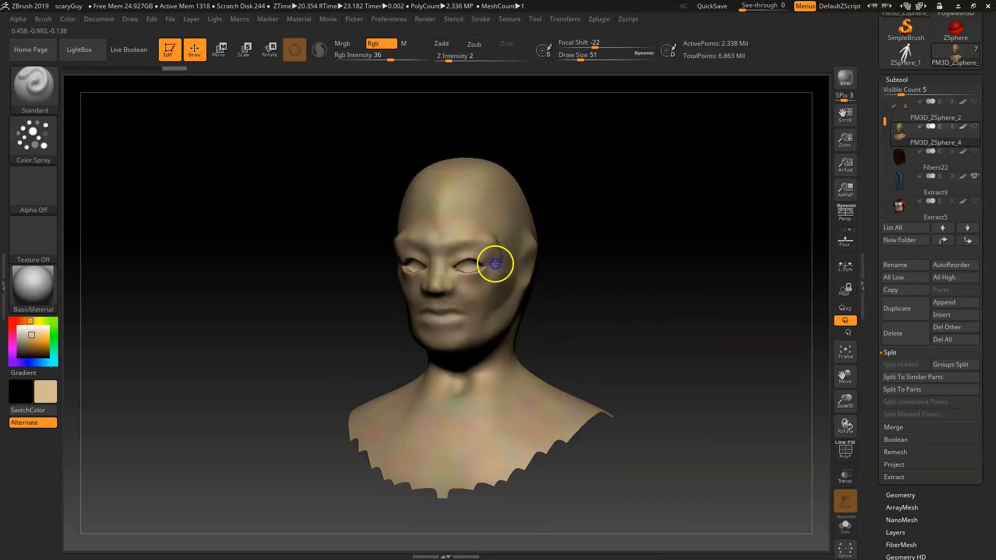
pyautogui.moveTo(609, 288)
pyautogui.keyDown('alt'); pyautogui.mouseDown()
pyautogui.moveTo(594, 301)
pyautogui.moveTo(633, 326)
pyautogui.moveTo(612, 255)
pyautogui.moveTo(674, 363)
pyautogui.moveTo(699, 338)
pyautogui.mouseUp(); pyautogui.keyUp('alt')
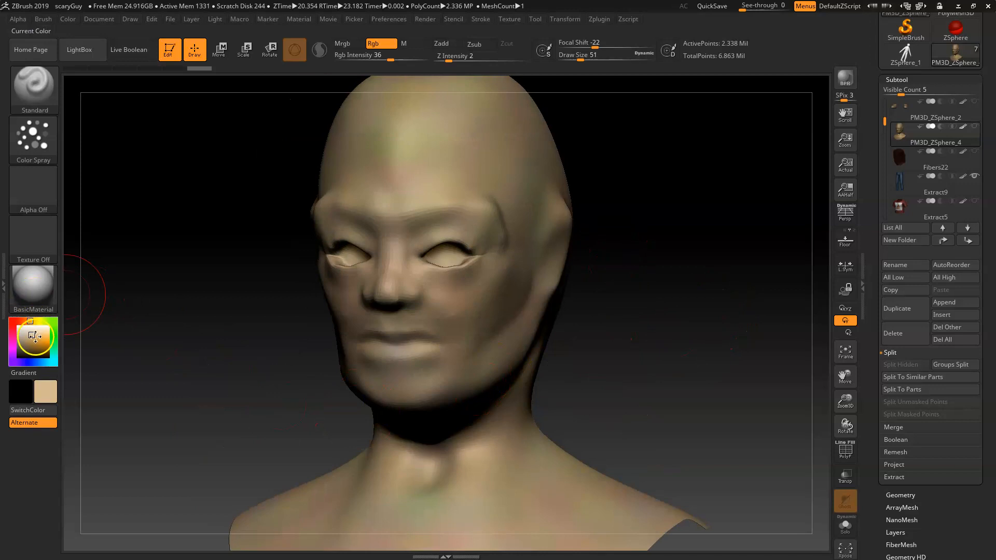
# Step: Switch the stroke to Spray and set Rgb Intensity to 3
pyautogui.click(36, 135)
pyautogui.click(53, 133)
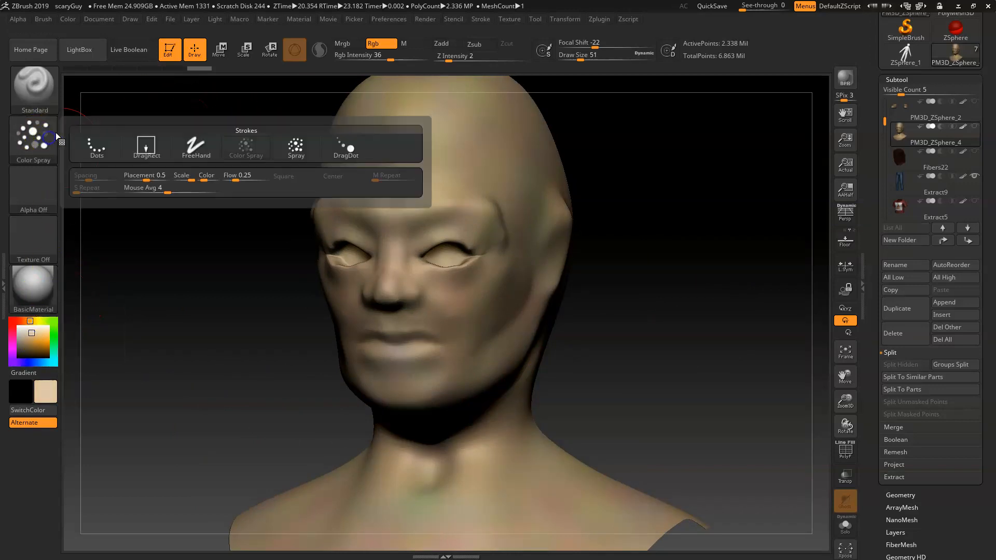
pyautogui.click(314, 150)
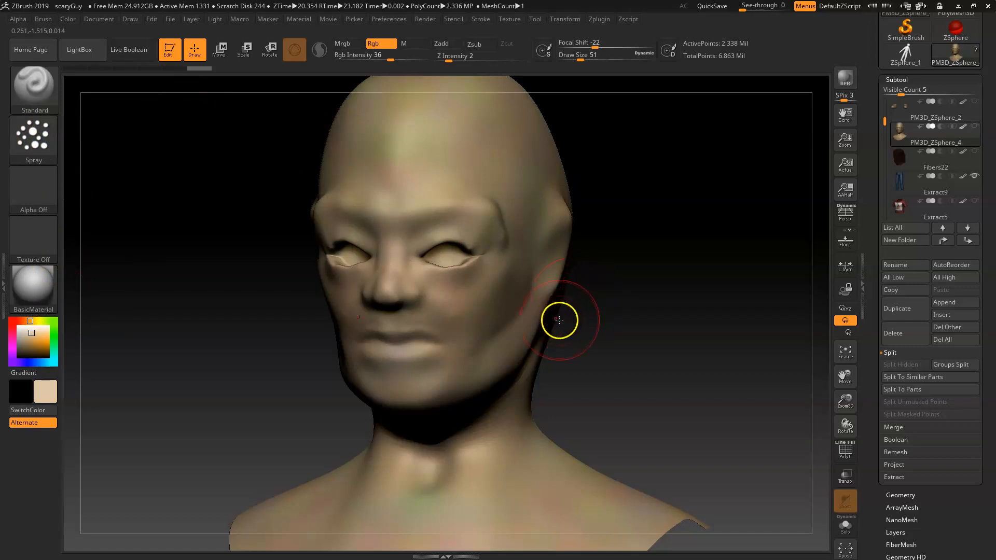
pyautogui.press('space')
pyautogui.moveTo(589, 353); pyautogui.dragTo(555, 355)
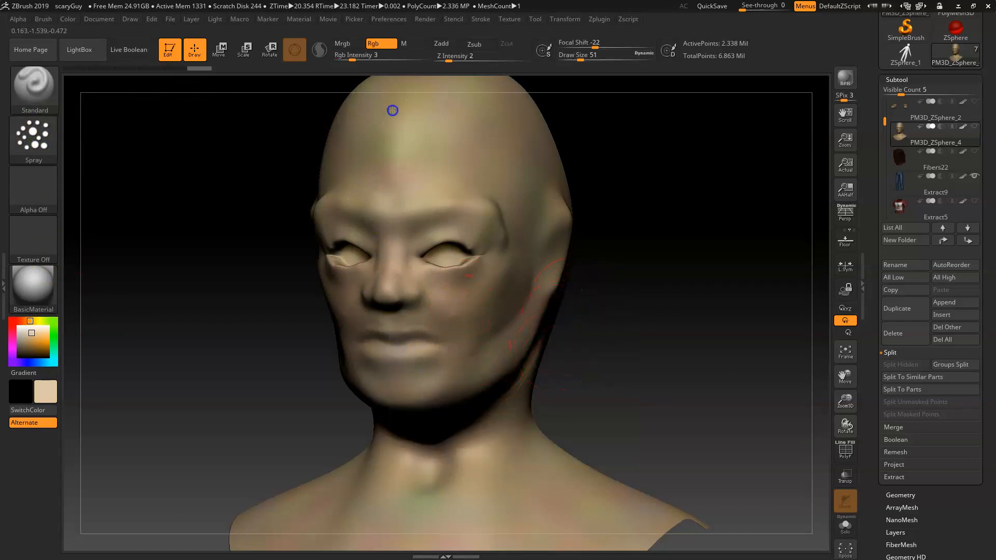
# Step: Spray subtle skin color variation over the face, neck and shoulders at low intensity, rotating around the head
pyautogui.moveTo(430, 123); pyautogui.dragTo(487, 253)
pyautogui.keyDown('alt'); pyautogui.moveTo(570, 382); pyautogui.dragTo(586, 227); pyautogui.keyUp('alt')
pyautogui.moveTo(393, 434); pyautogui.dragTo(452, 483)
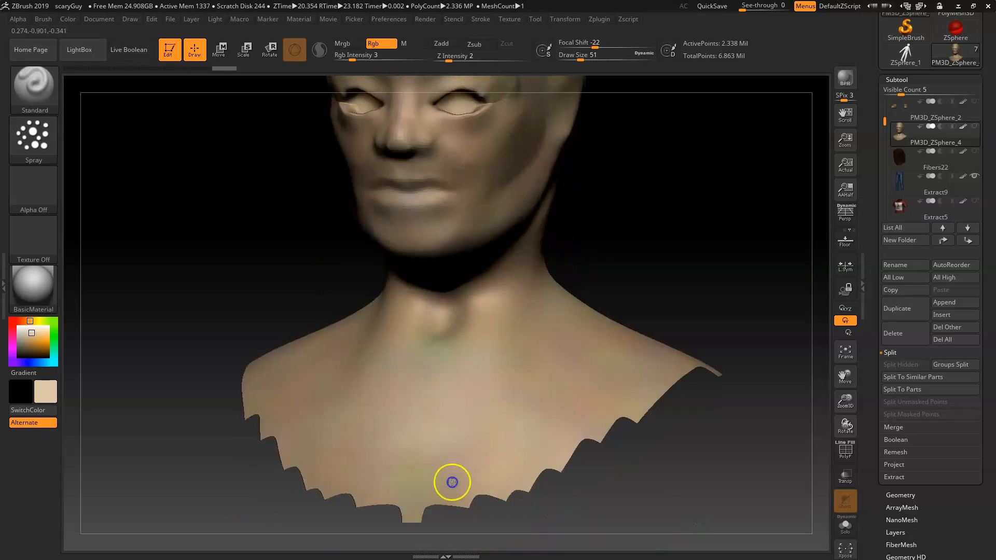
pyautogui.moveTo(692, 422); pyautogui.dragTo(645, 372)
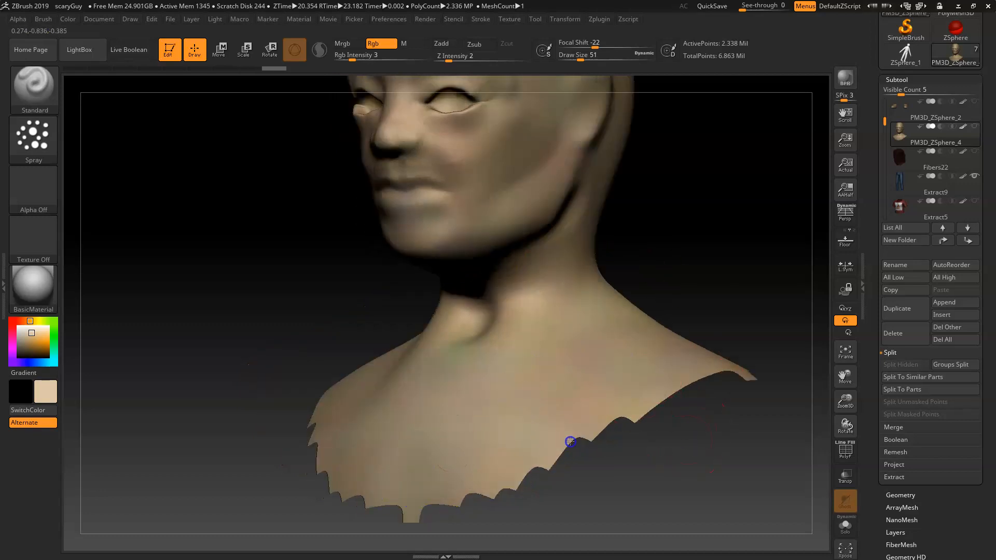
pyautogui.moveTo(685, 406); pyautogui.dragTo(548, 260)
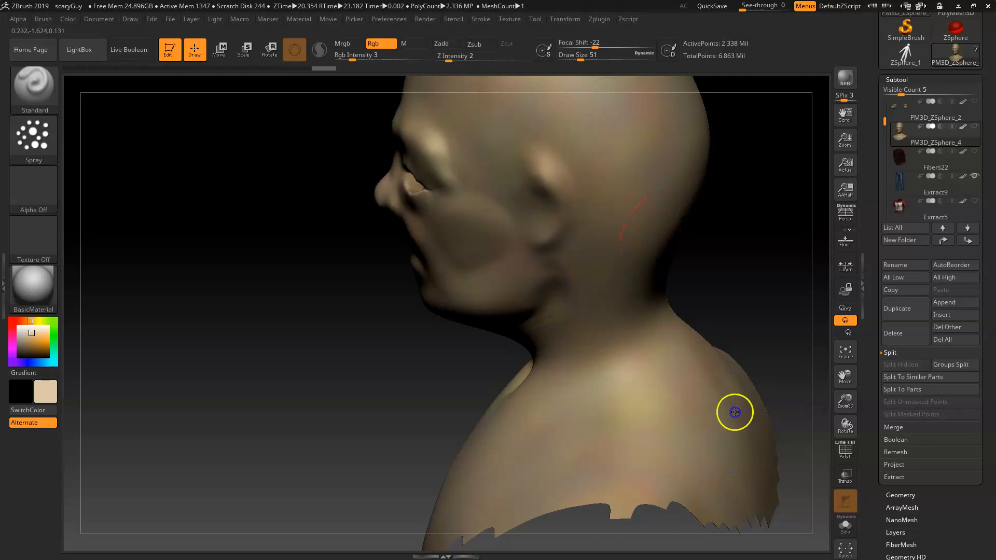
pyautogui.moveTo(570, 434); pyautogui.dragTo(652, 228)
pyautogui.moveTo(651, 230)
pyautogui.mouseDown()
pyautogui.moveTo(624, 278)
pyautogui.moveTo(621, 77)
pyautogui.mouseUp()
pyautogui.moveTo(359, 416); pyautogui.dragTo(645, 296)
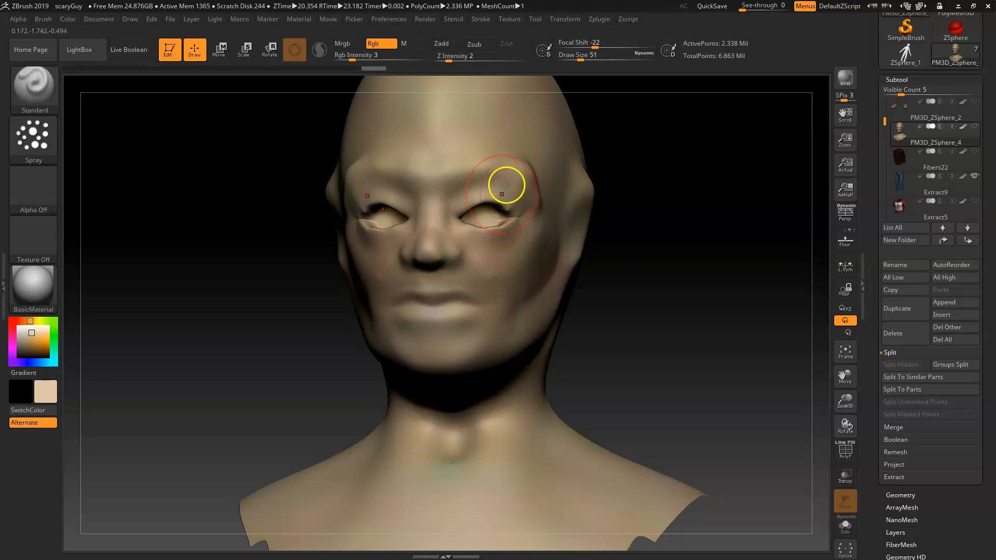
# Step: Switch the stroke to FreeHand and pick a darker brown as the main color
pyautogui.click(31, 134)
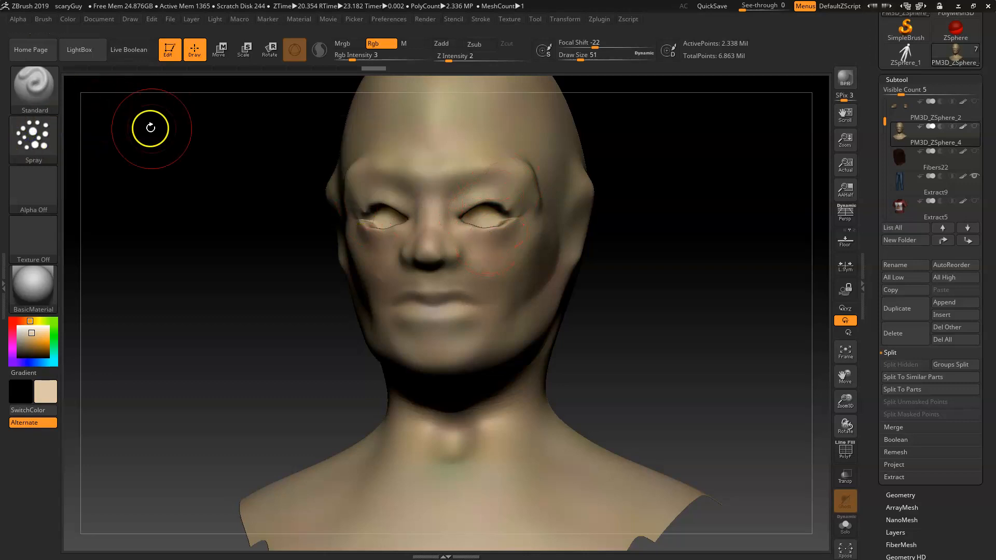
pyautogui.click(53, 133)
pyautogui.click(206, 153)
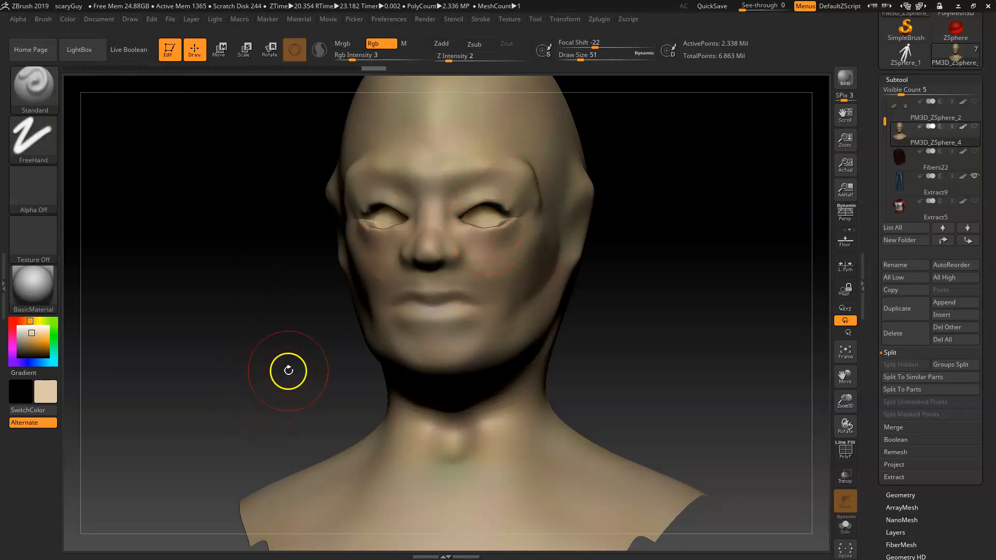
pyautogui.click(27, 346)
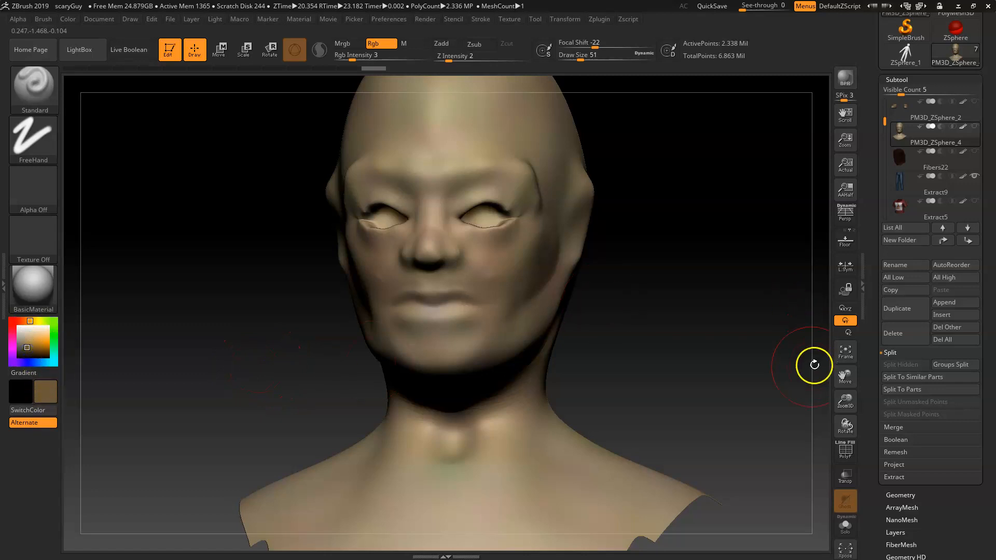
# Step: Mask the head by cavity with the Cavity Intensity set to about 34
pyautogui.click(897, 79)
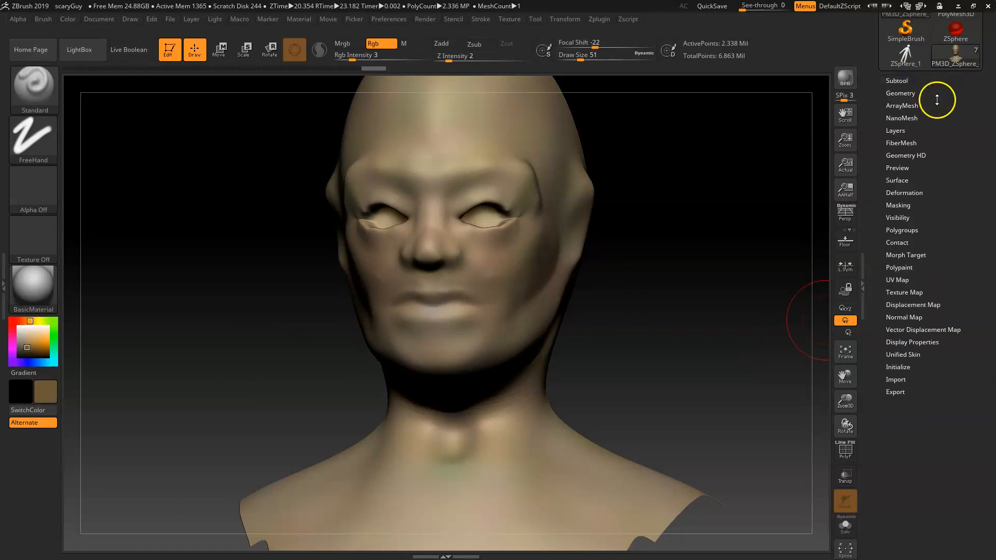
pyautogui.click(910, 210)
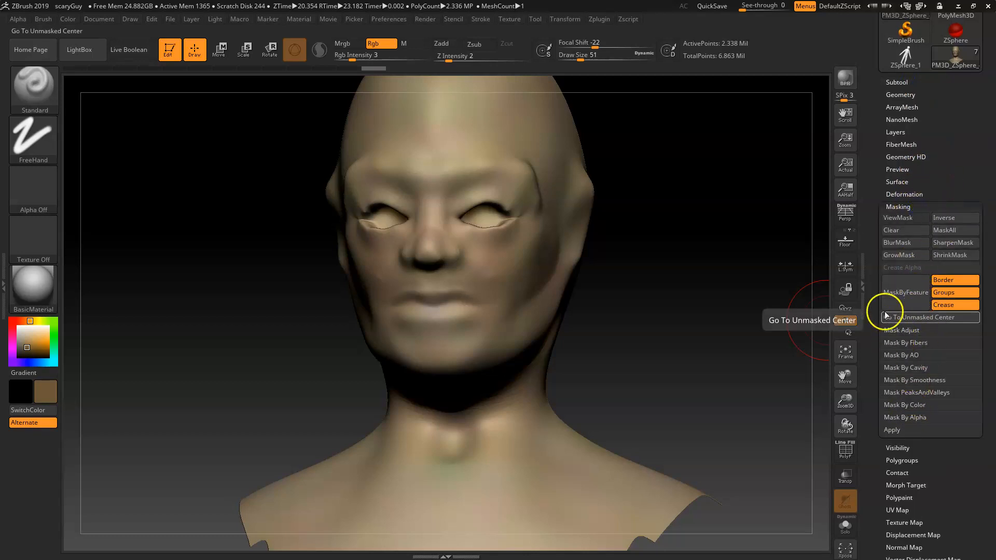
pyautogui.click(928, 369)
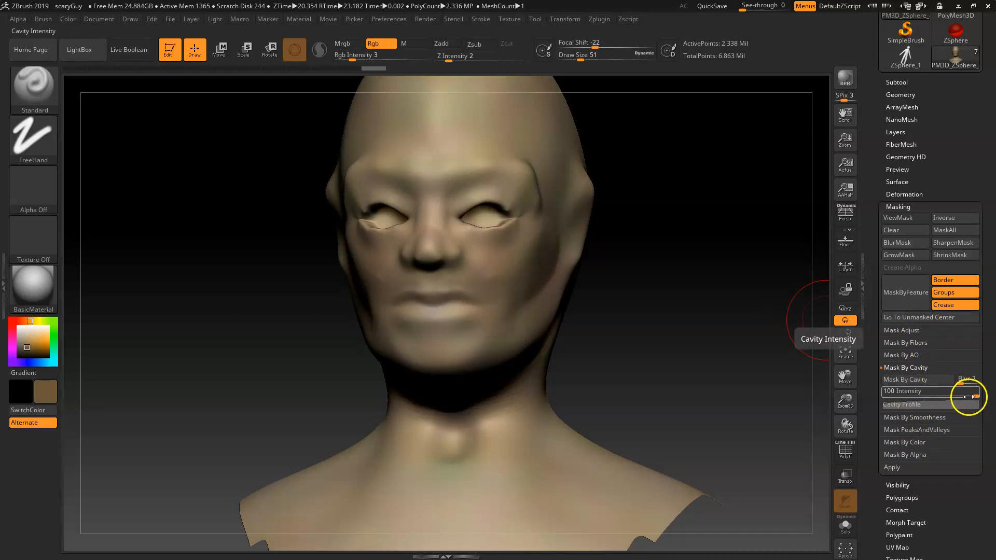
pyautogui.moveTo(968, 397); pyautogui.dragTo(939, 398)
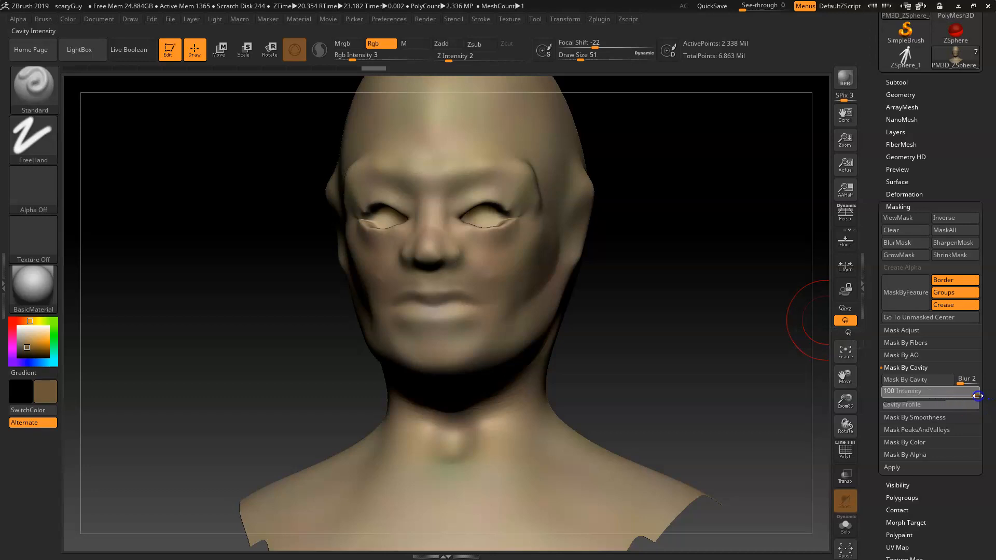
pyautogui.moveTo(967, 397); pyautogui.dragTo(965, 397)
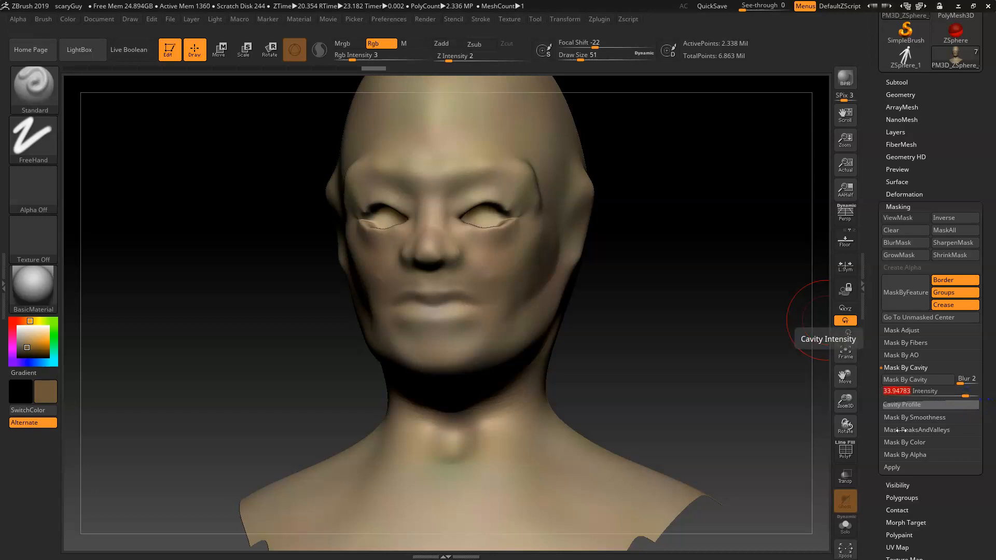
pyautogui.click(933, 383)
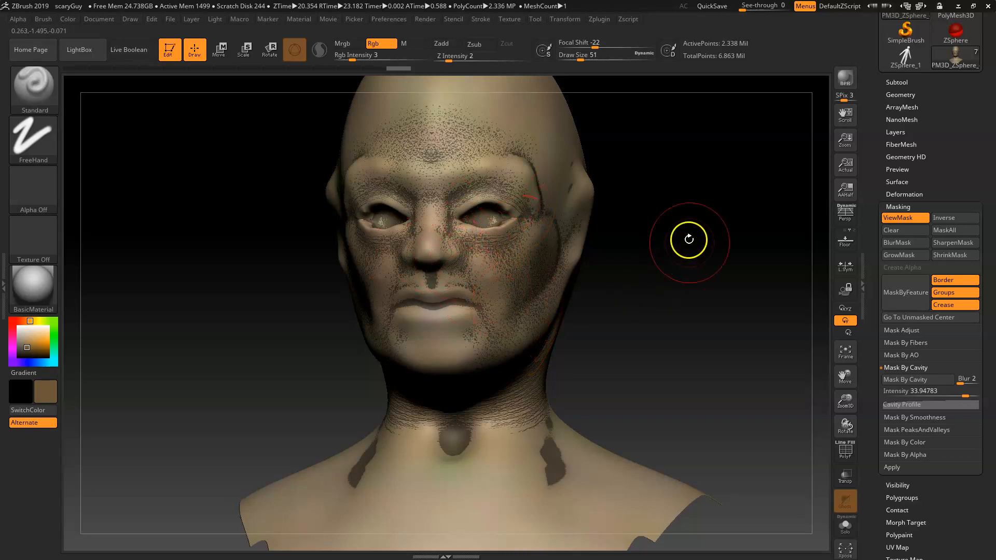
# Step: Invert the cavity mask and hide the mask display
pyautogui.press('ctrl')
pyautogui.keyDown('ctrl'); pyautogui.click(678, 277); pyautogui.keyUp('ctrl')
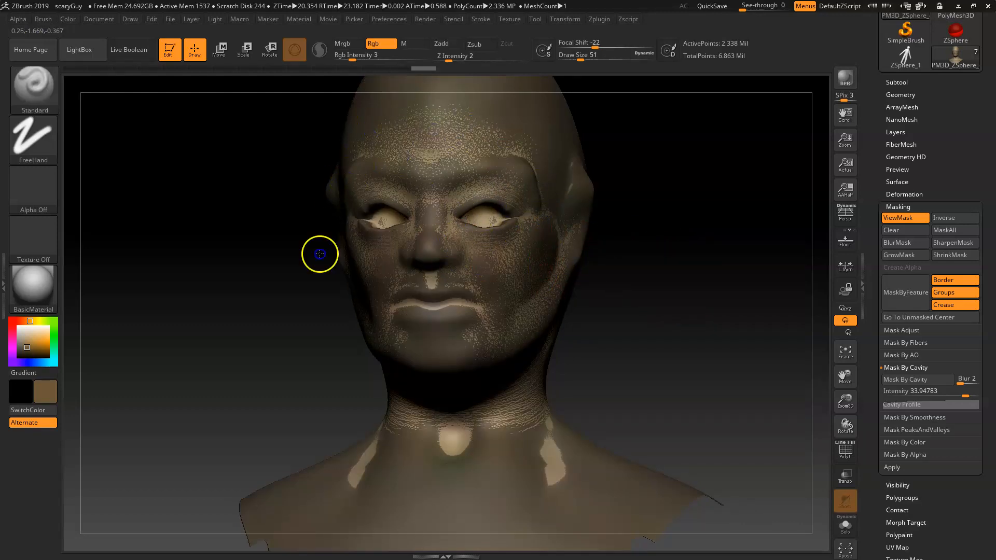
pyautogui.moveTo(430, 329)
pyautogui.mouseDown()
pyautogui.moveTo(414, 268)
pyautogui.moveTo(483, 416)
pyautogui.moveTo(404, 439)
pyautogui.moveTo(532, 402)
pyautogui.moveTo(569, 452)
pyautogui.moveTo(562, 338)
pyautogui.mouseUp()
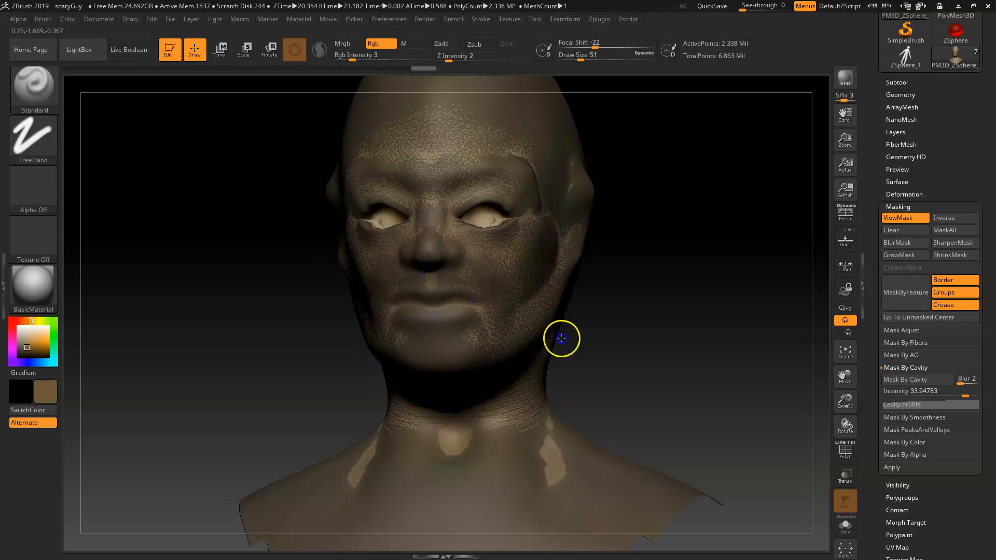
pyautogui.moveTo(526, 236); pyautogui.dragTo(388, 203)
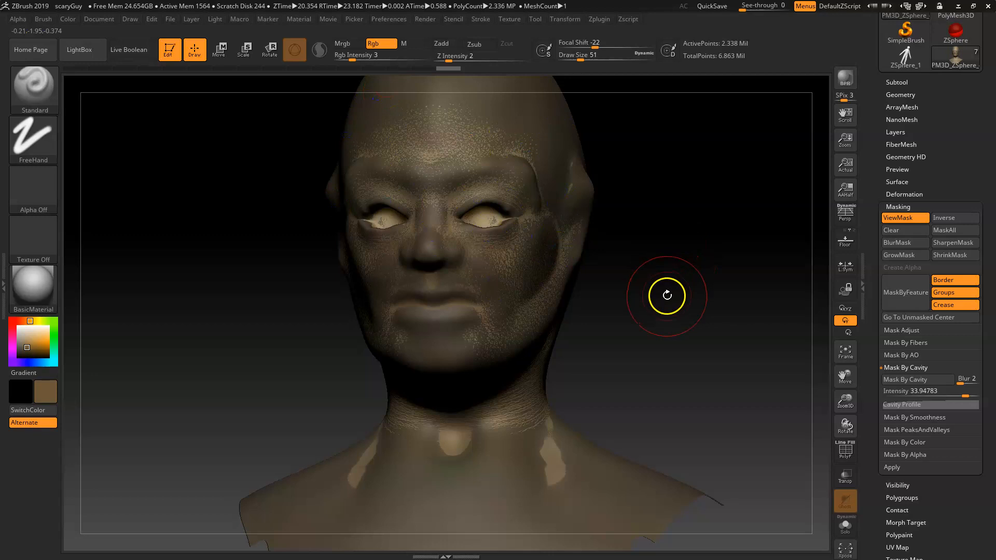
pyautogui.hotkey('ctrl', 'h')
# Step: Paint the dark brown into the unmasked cavities across the face, forehead and neck, rotating around the head
pyautogui.moveTo(692, 320)
pyautogui.mouseDown()
pyautogui.moveTo(678, 301)
pyautogui.moveTo(716, 326)
pyautogui.mouseUp()
pyautogui.keyDown('shift'); pyautogui.moveTo(372, 318); pyautogui.dragTo(371, 310); pyautogui.keyUp('shift')
pyautogui.moveTo(417, 258)
pyautogui.keyDown('shift'); pyautogui.mouseDown()
pyautogui.moveTo(379, 207)
pyautogui.moveTo(460, 148)
pyautogui.moveTo(366, 104)
pyautogui.mouseUp(); pyautogui.keyUp('shift')
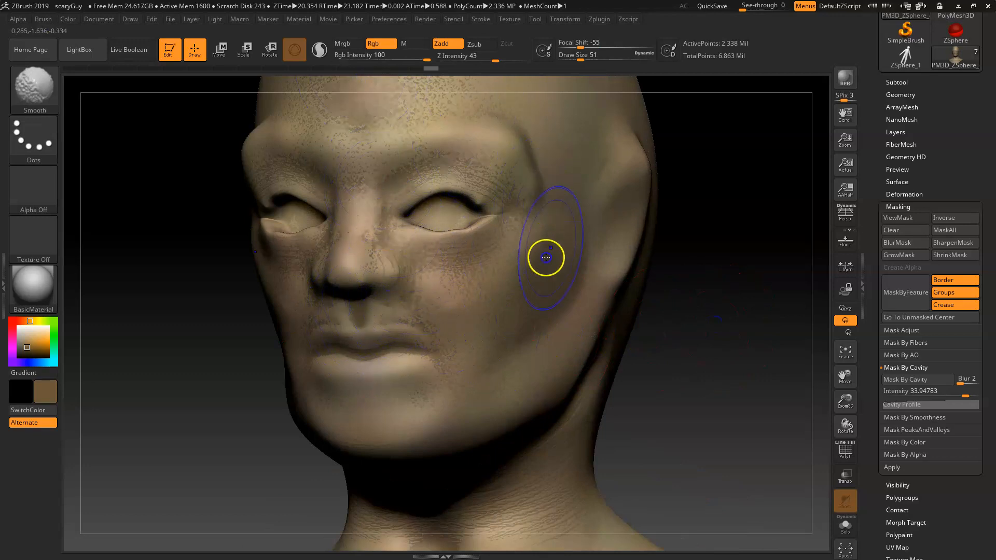
pyautogui.moveTo(515, 345)
pyautogui.keyDown('shift'); pyautogui.mouseDown()
pyautogui.moveTo(461, 398)
pyautogui.moveTo(415, 392)
pyautogui.moveTo(504, 414)
pyautogui.mouseUp(); pyautogui.keyUp('shift')
pyautogui.keyDown('shift'); pyautogui.moveTo(514, 501); pyautogui.dragTo(582, 533); pyautogui.keyUp('shift')
pyautogui.keyDown('shift'); pyautogui.moveTo(422, 545); pyautogui.dragTo(474, 507); pyautogui.keyUp('shift')
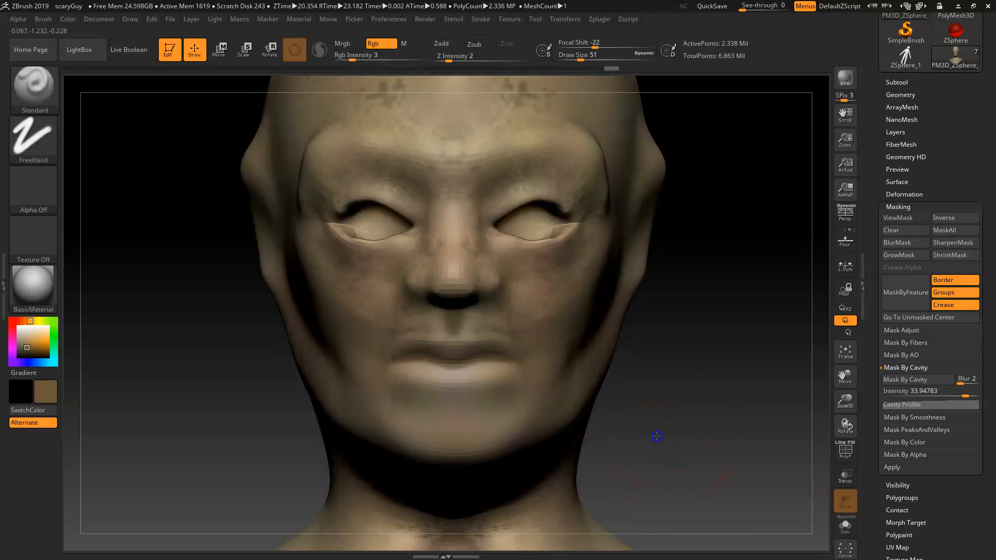
pyautogui.keyDown('alt'); pyautogui.moveTo(656, 436); pyautogui.dragTo(612, 442); pyautogui.keyUp('alt')
pyautogui.keyDown('alt'); pyautogui.moveTo(621, 371); pyautogui.dragTo(637, 237); pyautogui.keyUp('alt')
pyautogui.moveTo(485, 379); pyautogui.dragTo(490, 406)
pyautogui.moveTo(669, 362)
pyautogui.mouseDown()
pyautogui.moveTo(614, 362)
pyautogui.moveTo(656, 311)
pyautogui.moveTo(665, 338)
pyautogui.moveTo(726, 343)
pyautogui.mouseUp()
pyautogui.click(932, 386)
pyautogui.moveTo(643, 289); pyautogui.dragTo(651, 314)
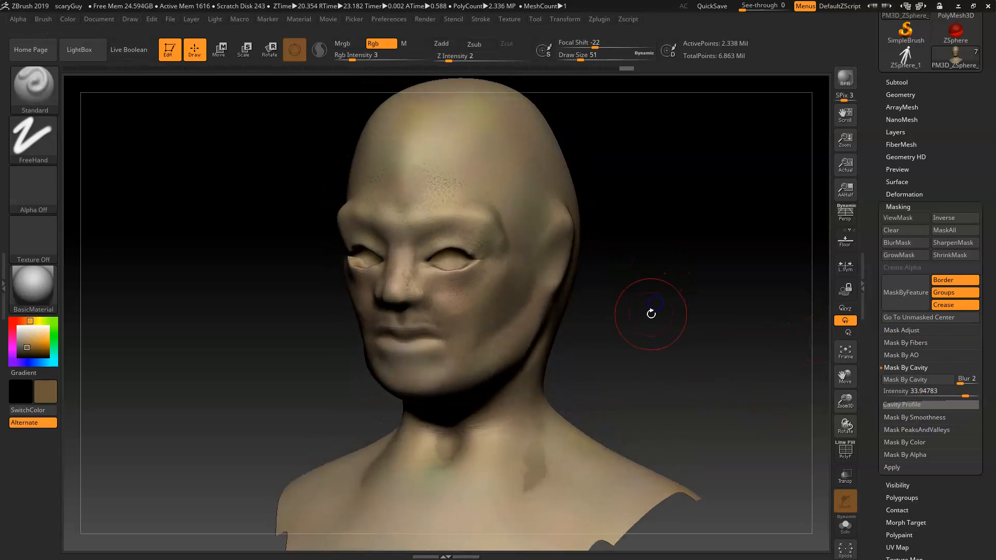
# Step: Mask the head by ambient occlusion using Mask By AO
pyautogui.click(914, 365)
pyautogui.click(923, 353)
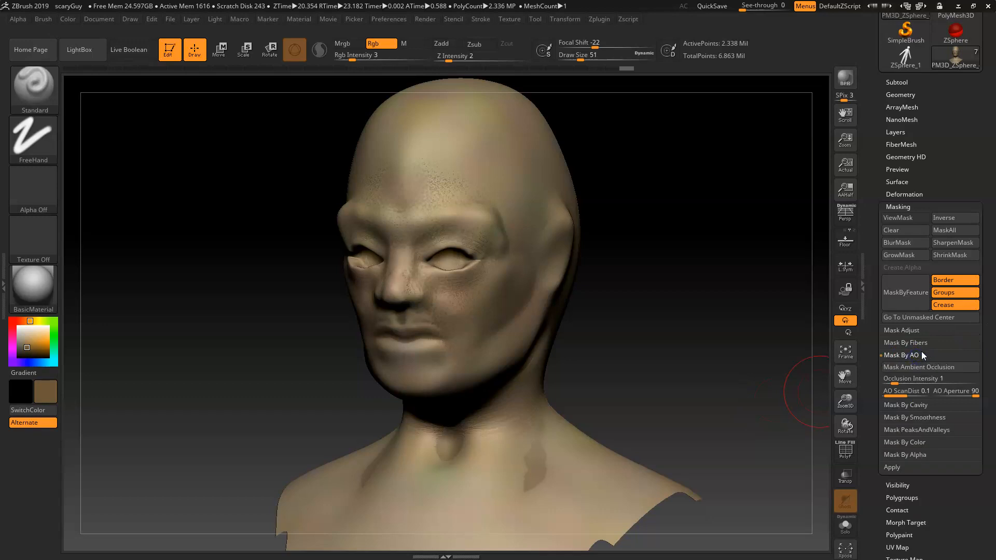
pyautogui.click(977, 367)
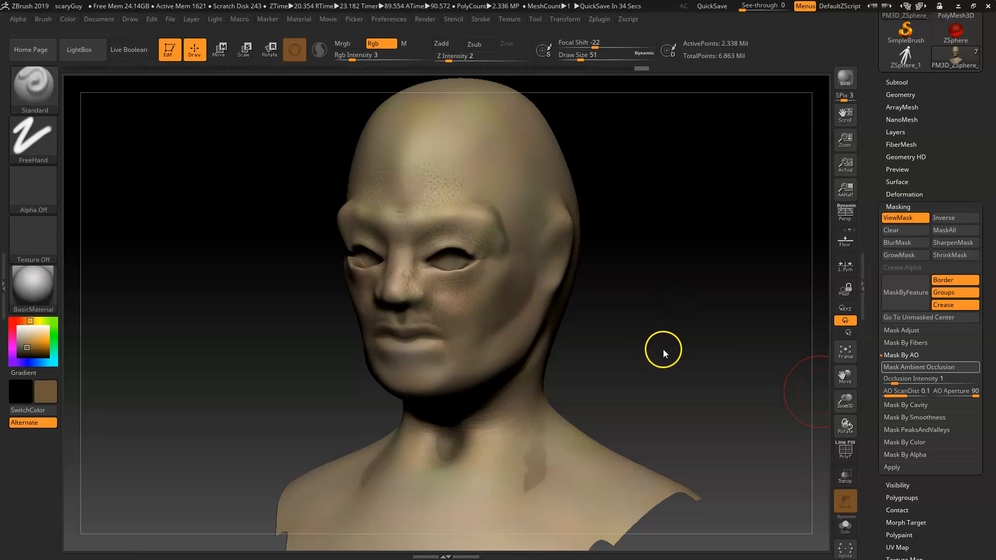
# Step: Invert the ambient occlusion mask and hide the mask display
pyautogui.moveTo(663, 350)
pyautogui.mouseDown()
pyautogui.moveTo(654, 337)
pyautogui.moveTo(664, 349)
pyautogui.moveTo(684, 344)
pyautogui.mouseUp()
pyautogui.press('ctrl')
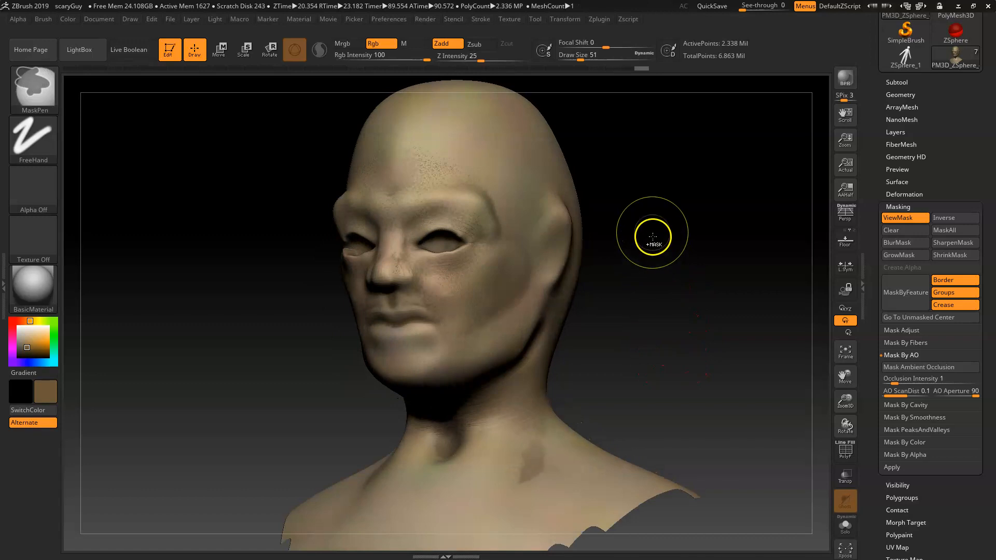
pyautogui.keyDown('ctrl'); pyautogui.click(660, 251); pyautogui.keyUp('ctrl')
pyautogui.moveTo(655, 318); pyautogui.dragTo(688, 324)
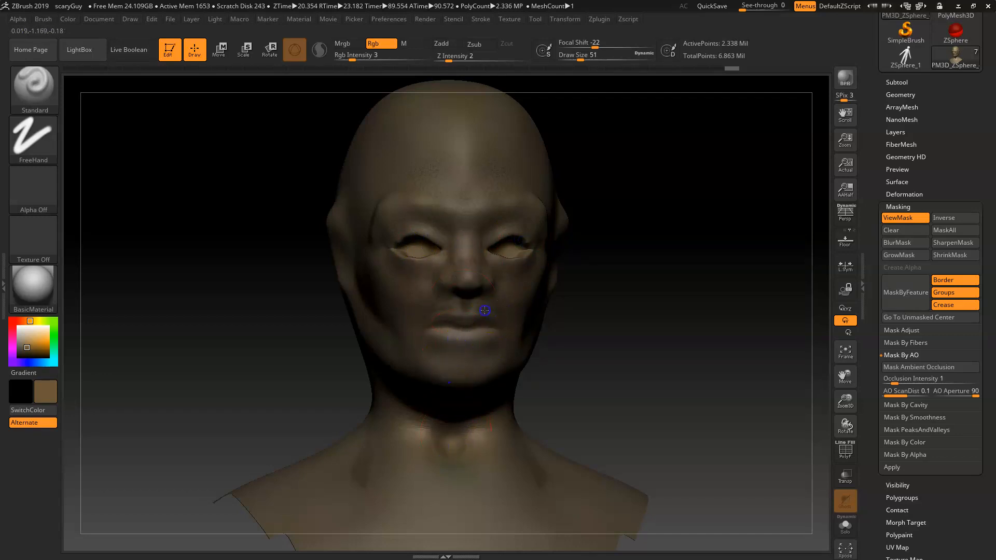
pyautogui.moveTo(616, 341); pyautogui.dragTo(568, 340)
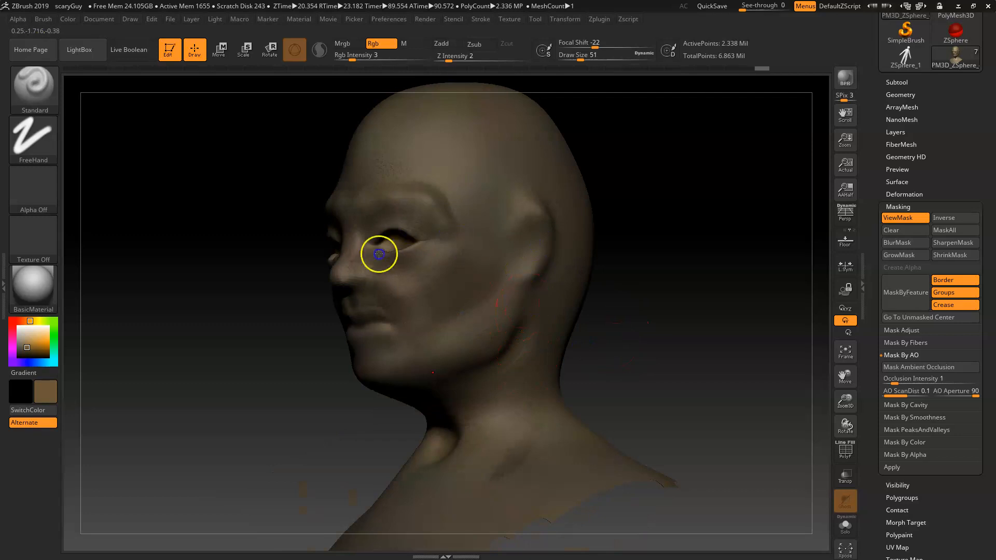
pyautogui.hotkey('ctrl', 'h')
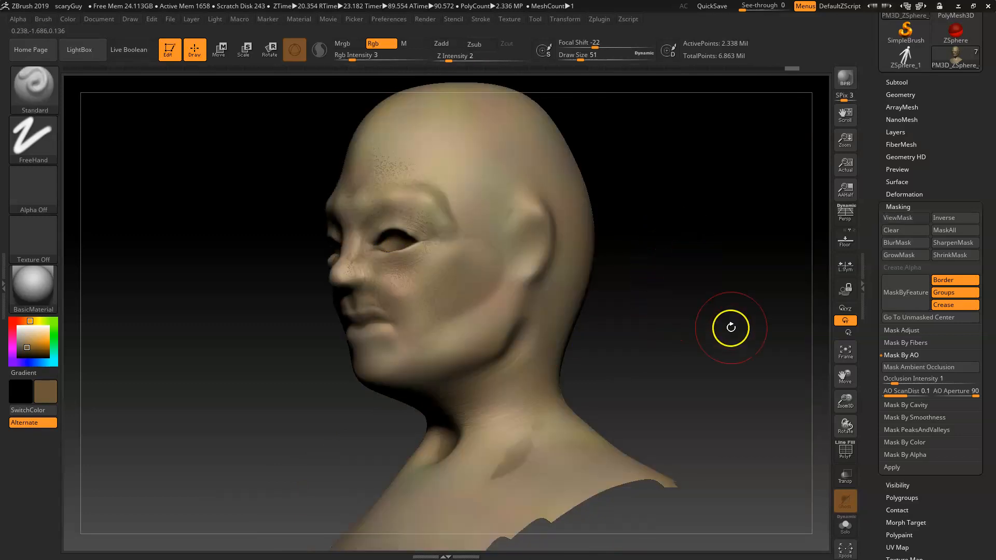
# Step: Pick a pale cream main color of RGB 226, 220, 187
pyautogui.moveTo(703, 334); pyautogui.dragTo(712, 351)
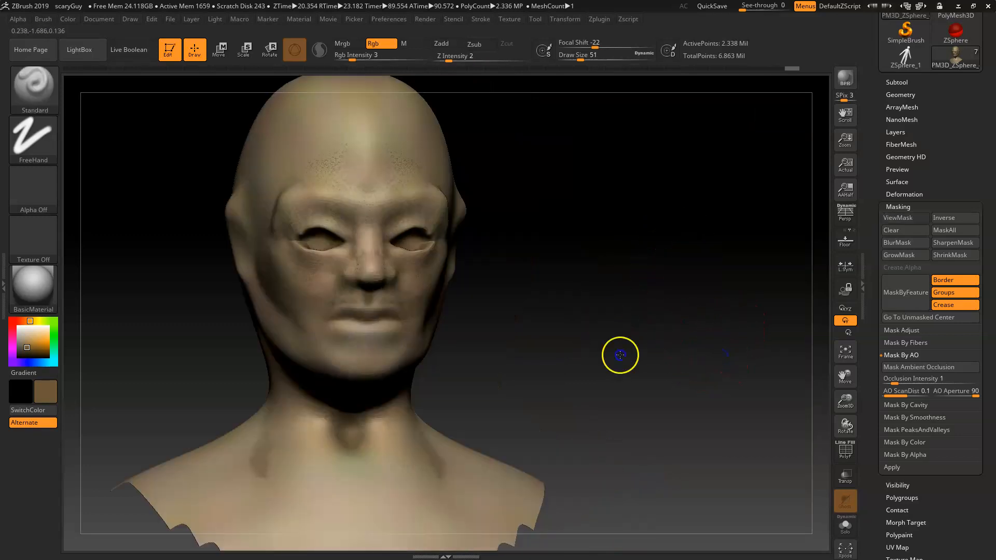
pyautogui.moveTo(630, 403); pyautogui.dragTo(620, 395)
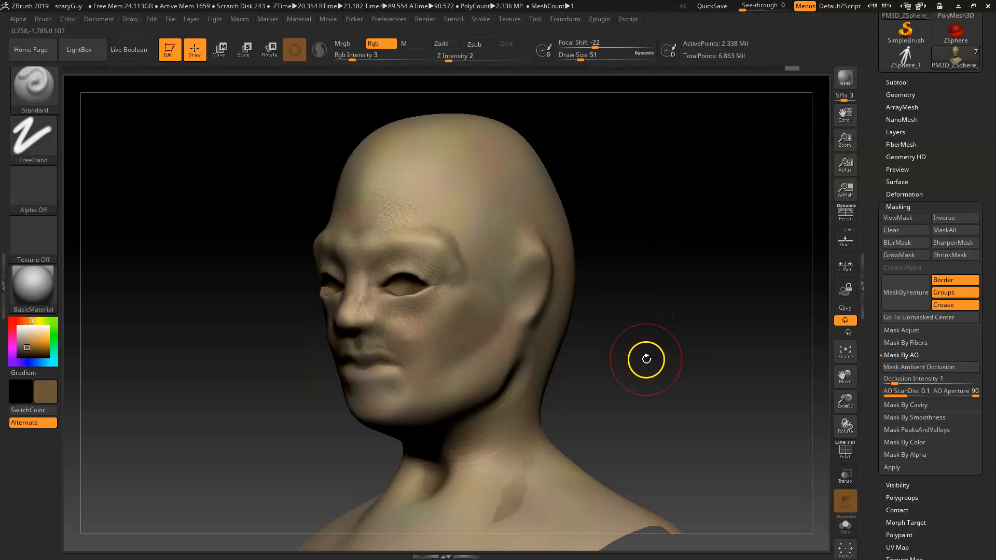
pyautogui.moveTo(656, 360); pyautogui.dragTo(695, 370)
pyautogui.click(29, 332)
pyautogui.click(35, 322)
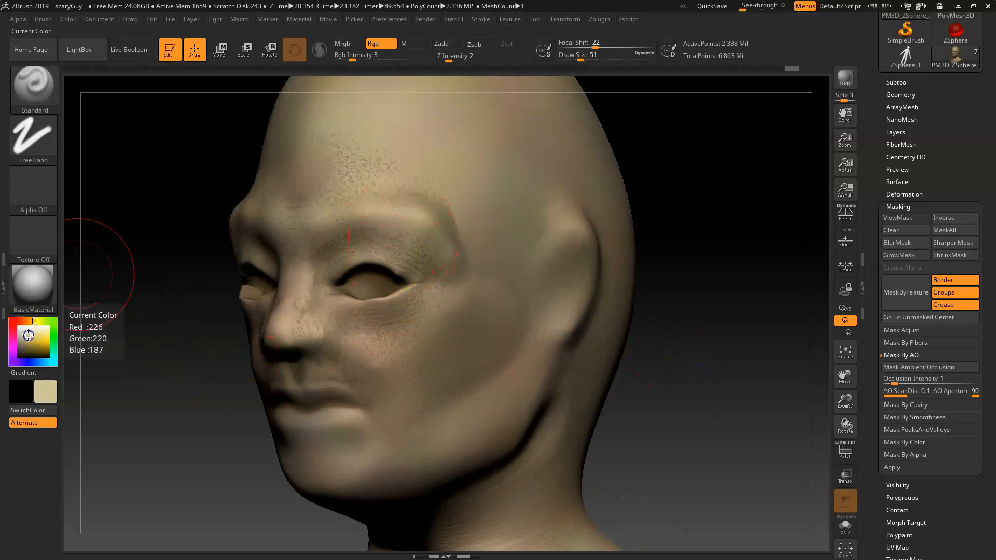
# Step: Set the brush's Rgb Intensity to 2 and its Draw Size to 54
pyautogui.press('space')
pyautogui.moveTo(506, 269); pyautogui.dragTo(499, 297)
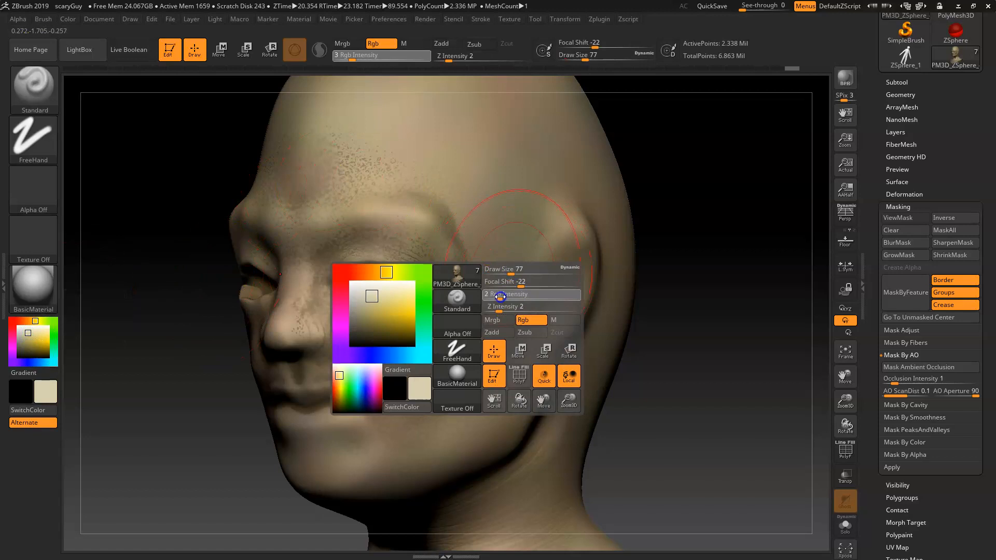
pyautogui.press('space')
pyautogui.moveTo(429, 237); pyautogui.dragTo(420, 238)
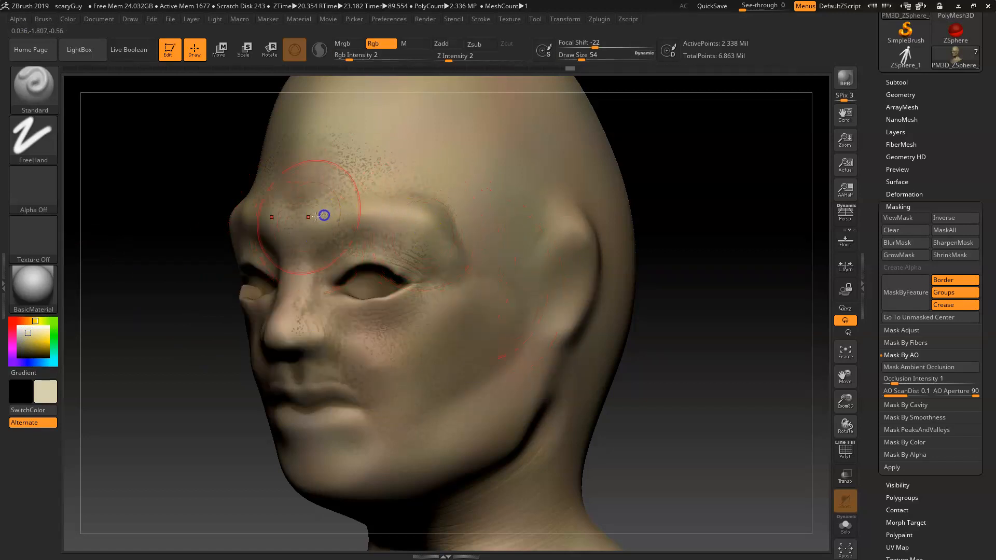
# Step: Paint pale highlights over the forehead, cheek and jaw of the head
pyautogui.moveTo(296, 138)
pyautogui.mouseDown()
pyautogui.moveTo(385, 109)
pyautogui.moveTo(436, 138)
pyautogui.mouseUp()
pyautogui.moveTo(575, 239); pyautogui.dragTo(544, 325)
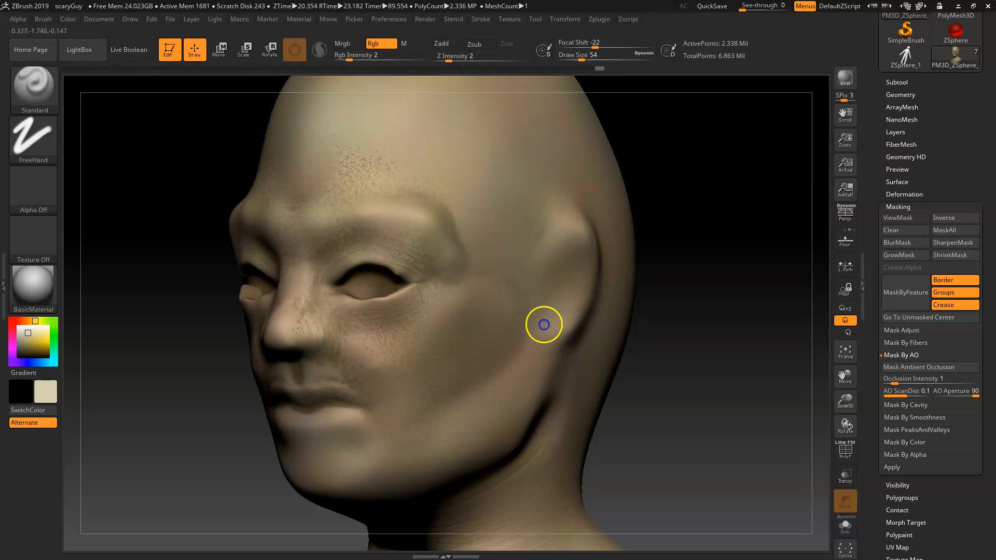
pyautogui.moveTo(461, 355)
pyautogui.mouseDown()
pyautogui.moveTo(389, 360)
pyautogui.moveTo(449, 325)
pyautogui.mouseUp()
pyautogui.moveTo(299, 338)
pyautogui.mouseDown()
pyautogui.moveTo(273, 337)
pyautogui.moveTo(400, 462)
pyautogui.moveTo(508, 381)
pyautogui.mouseUp()
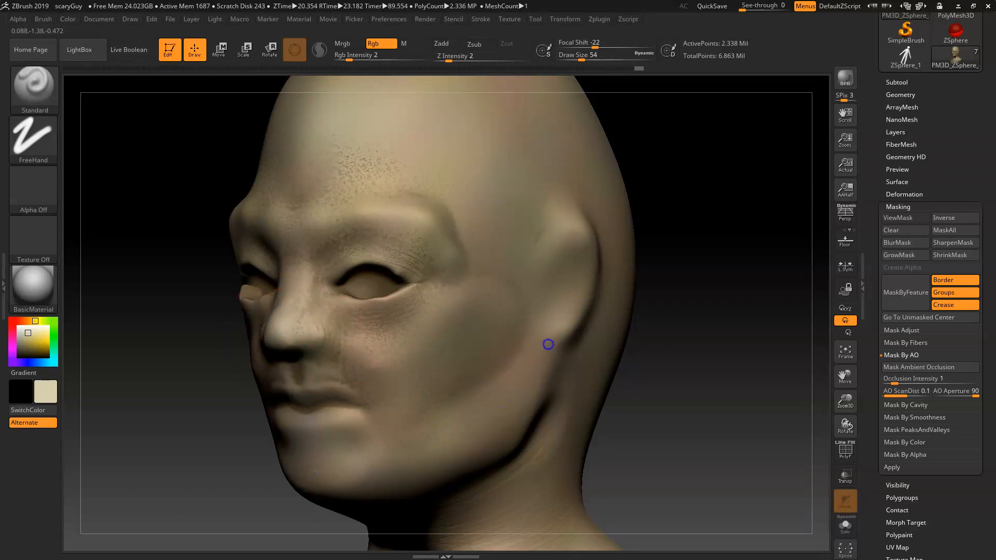
# Step: Pick a dark brown main color and set the brush's Draw Size to 20
pyautogui.click(29, 353)
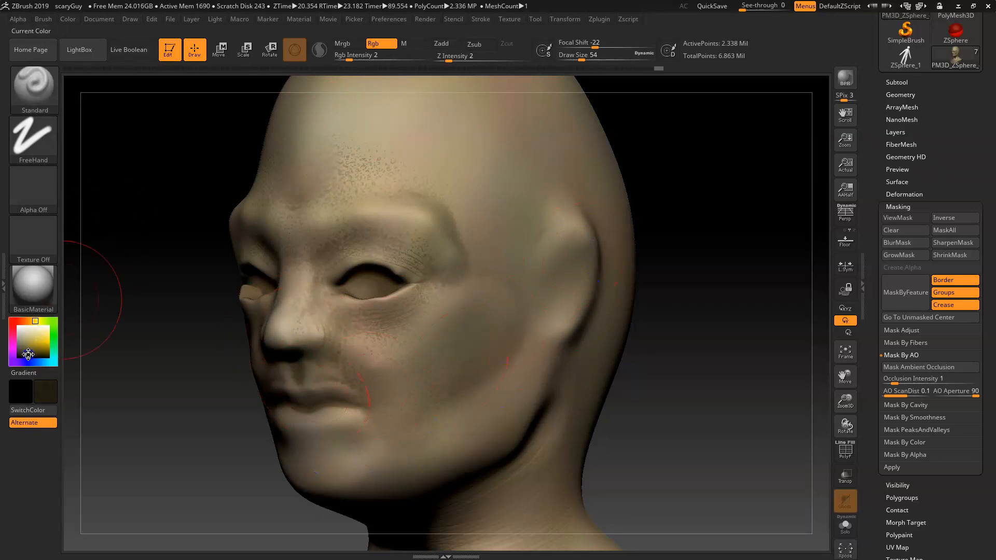
pyautogui.moveTo(663, 420)
pyautogui.mouseDown()
pyautogui.moveTo(671, 400)
pyautogui.moveTo(656, 456)
pyautogui.moveTo(683, 326)
pyautogui.moveTo(427, 336)
pyautogui.mouseUp()
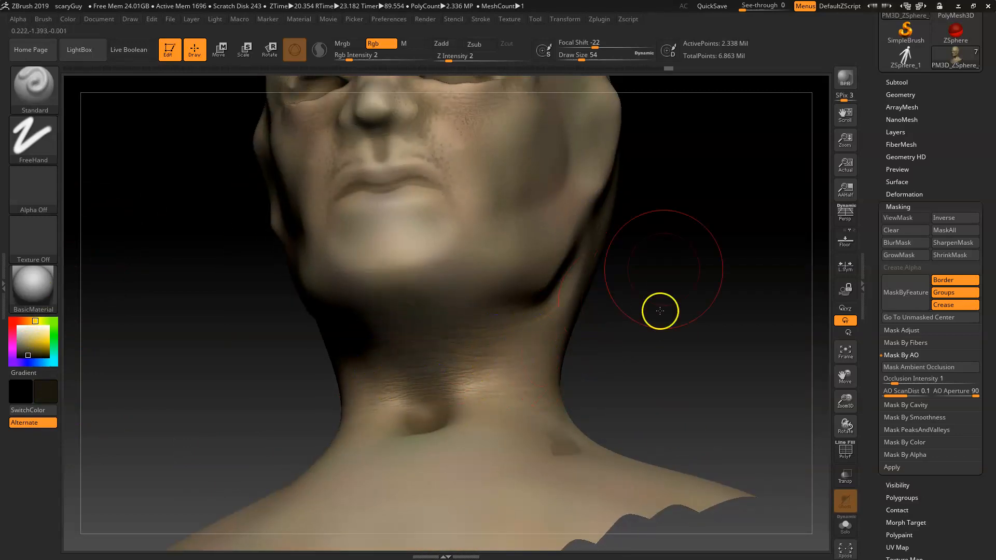
pyautogui.moveTo(661, 311); pyautogui.dragTo(373, 232)
pyautogui.press('space')
pyautogui.moveTo(379, 239)
pyautogui.mouseDown()
pyautogui.moveTo(383, 229)
pyautogui.moveTo(355, 248)
pyautogui.moveTo(389, 229)
pyautogui.mouseUp()
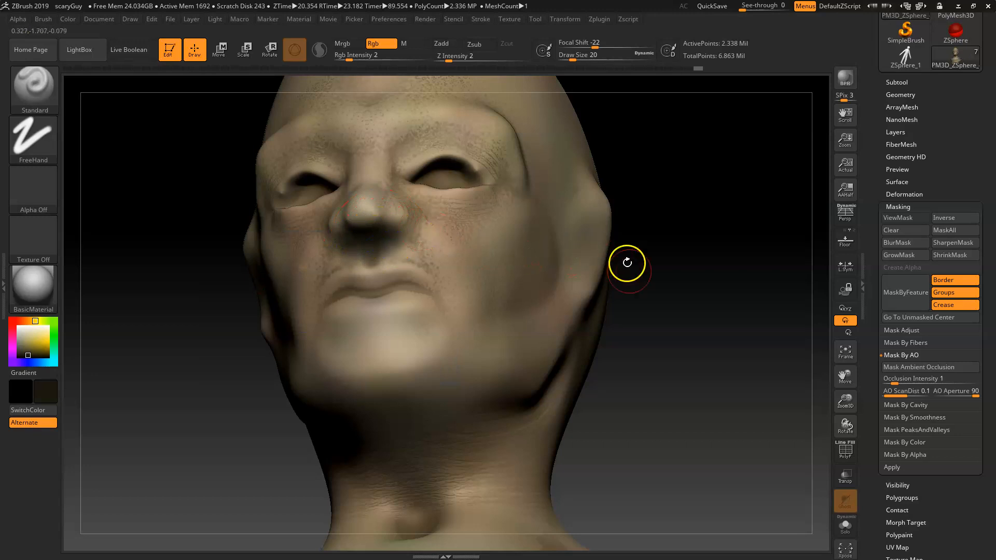
# Step: Paint dark shading above the eye and along the jaw behind the ear
pyautogui.moveTo(636, 250); pyautogui.dragTo(616, 311)
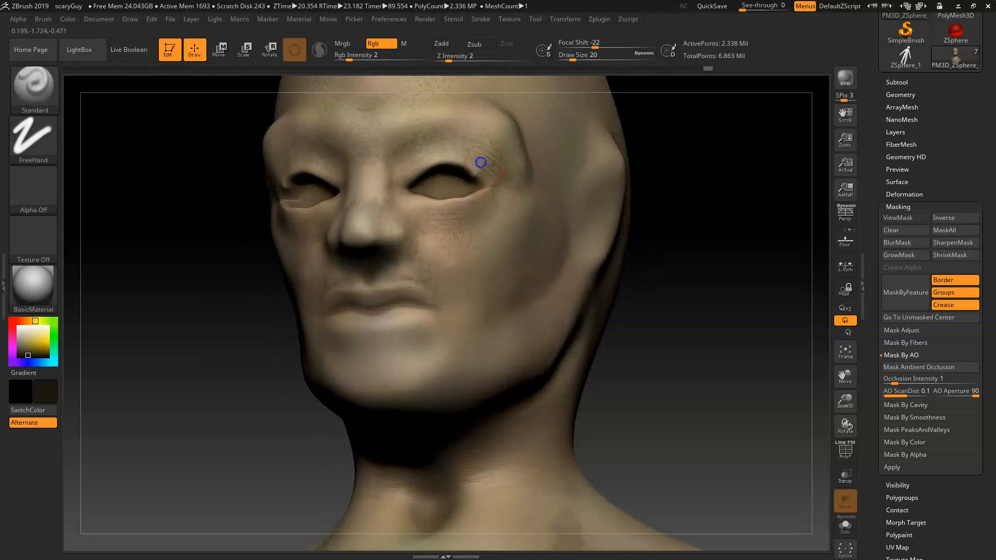
pyautogui.moveTo(440, 151); pyautogui.dragTo(475, 150)
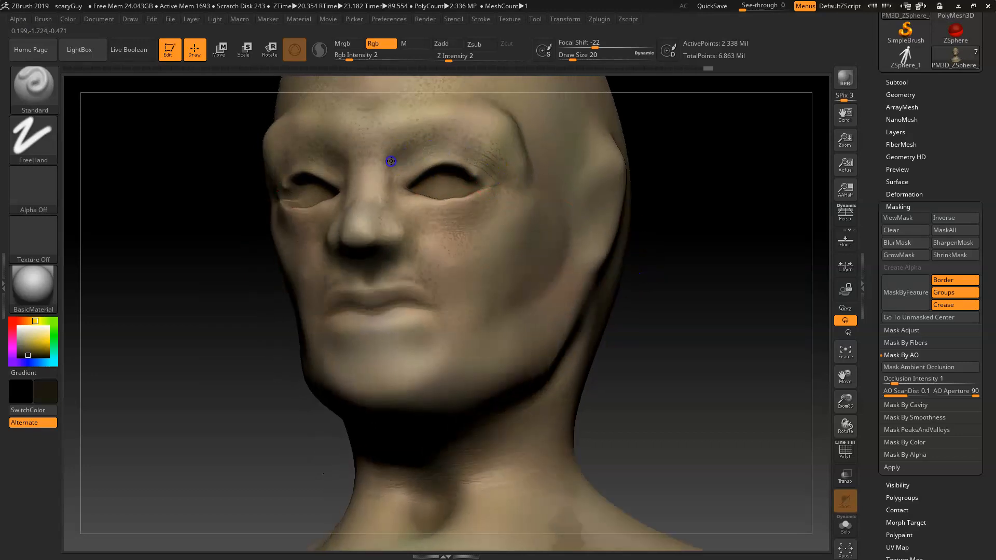
pyautogui.moveTo(691, 285); pyautogui.dragTo(612, 198)
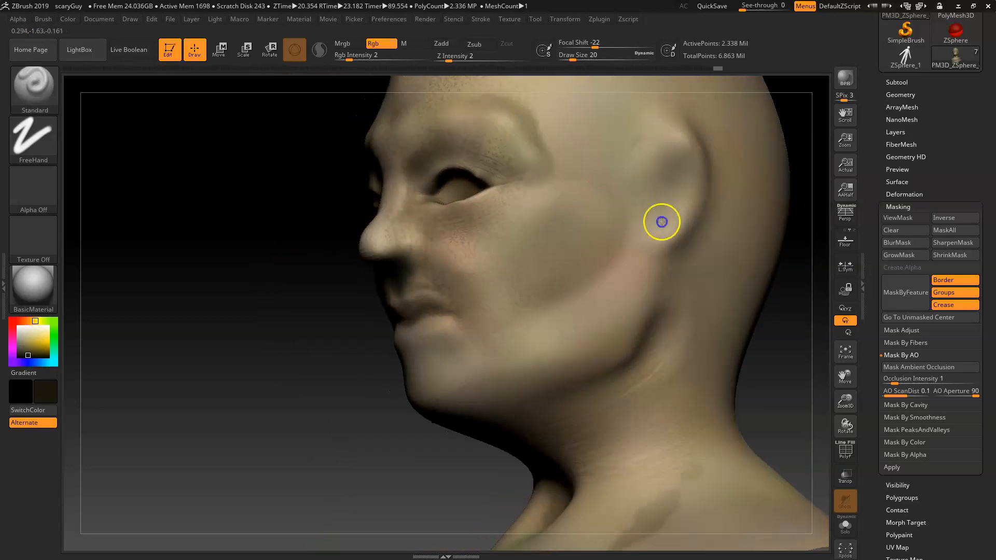
pyautogui.keyDown('alt'); pyautogui.moveTo(761, 379); pyautogui.dragTo(639, 422); pyautogui.keyUp('alt')
pyautogui.moveTo(676, 323); pyautogui.dragTo(710, 318)
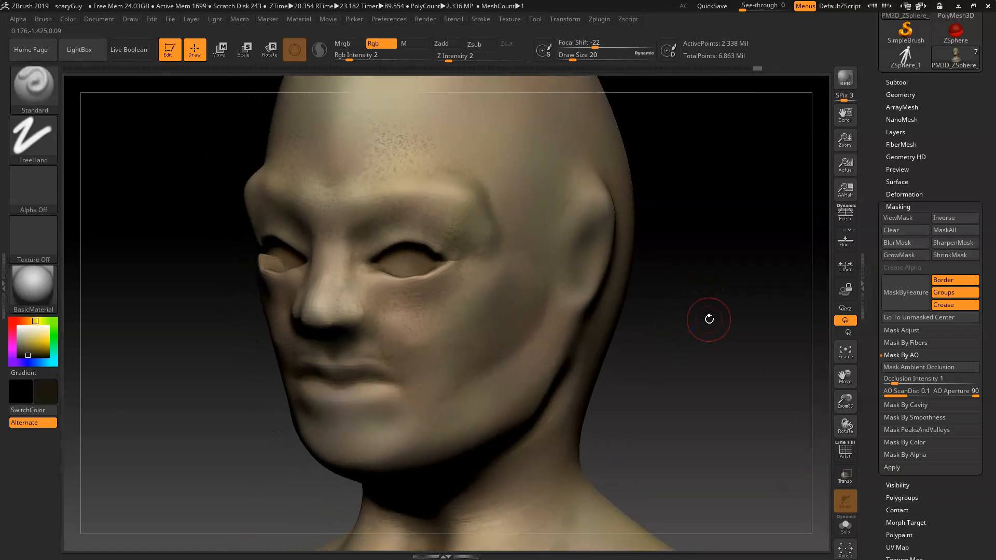
# Step: Pick an orange main color and set the brush's Draw Size to 44
pyautogui.click(28, 322)
pyautogui.moveTo(35, 340); pyautogui.dragTo(31, 341)
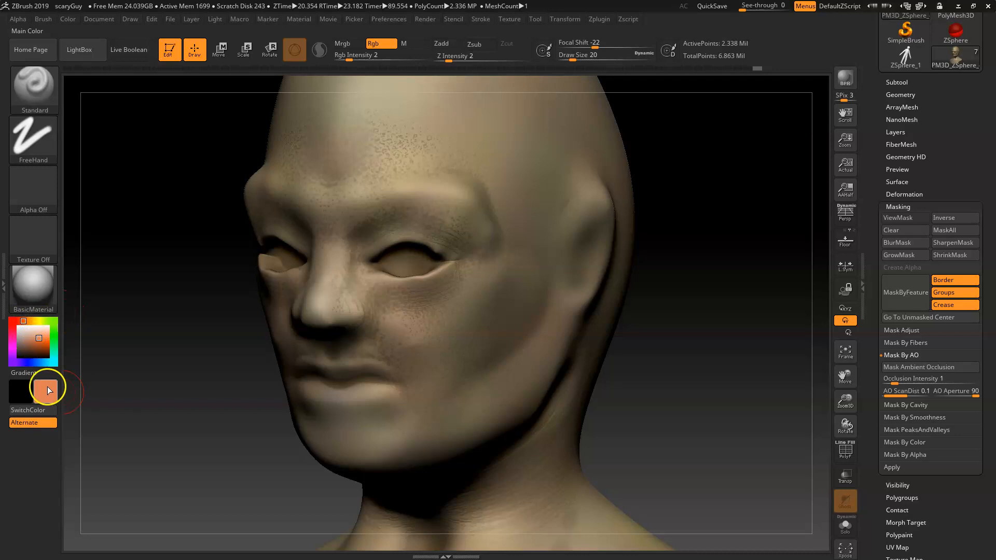
pyautogui.moveTo(716, 349)
pyautogui.mouseDown()
pyautogui.moveTo(445, 271)
pyautogui.moveTo(449, 293)
pyautogui.mouseUp()
pyautogui.press('space')
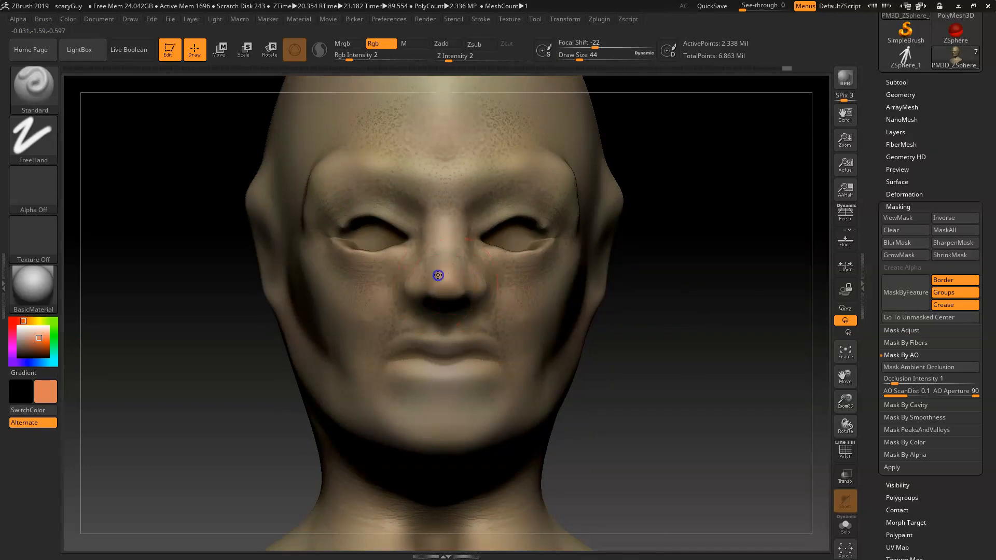
# Step: Paint warm orange tones over the ear, cheek, jaw and neck of the head
pyautogui.moveTo(656, 318); pyautogui.dragTo(499, 369)
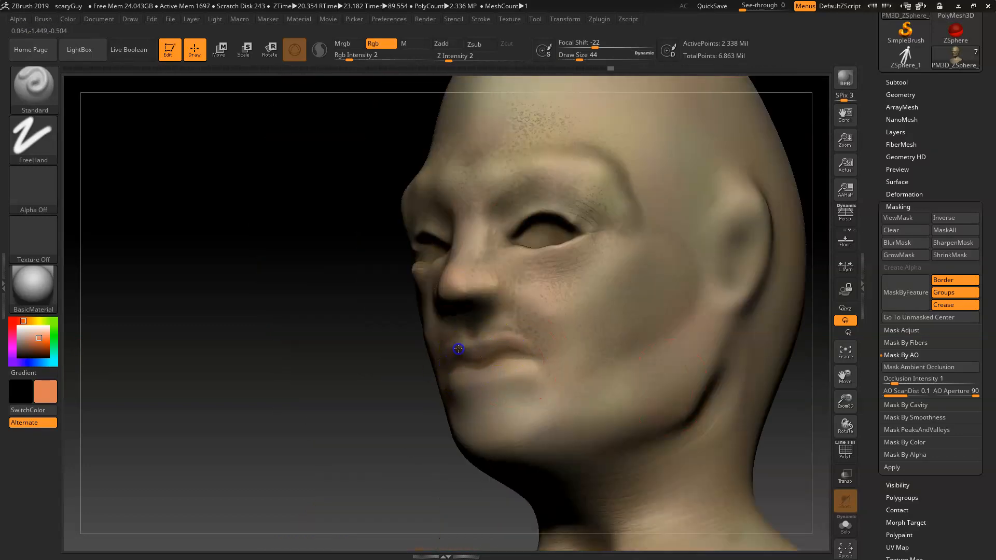
pyautogui.moveTo(357, 478)
pyautogui.mouseDown()
pyautogui.moveTo(540, 273)
pyautogui.moveTo(547, 313)
pyautogui.moveTo(520, 278)
pyautogui.moveTo(561, 256)
pyautogui.moveTo(490, 238)
pyautogui.moveTo(547, 227)
pyautogui.moveTo(560, 238)
pyautogui.mouseUp()
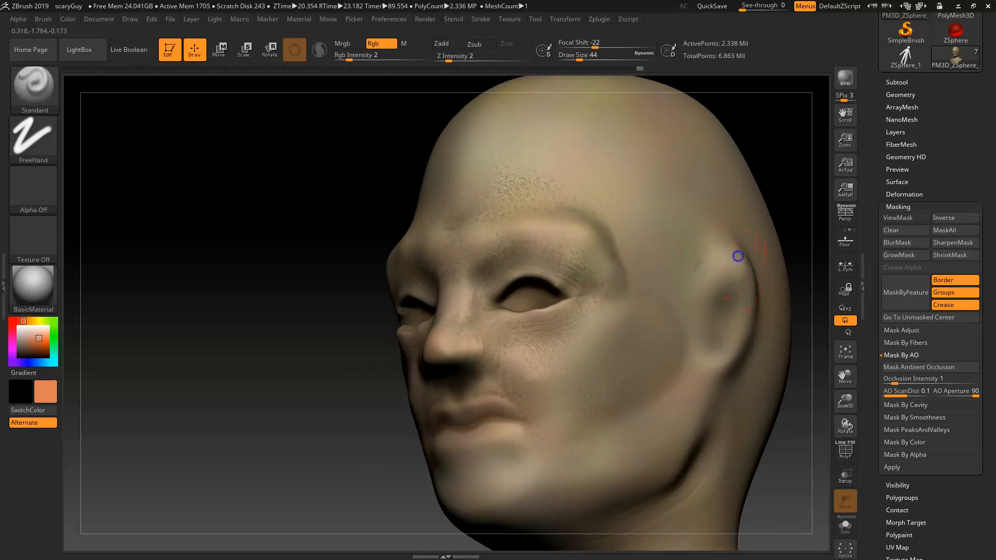
pyautogui.moveTo(748, 292); pyautogui.dragTo(746, 313)
pyautogui.moveTo(646, 462); pyautogui.dragTo(646, 461)
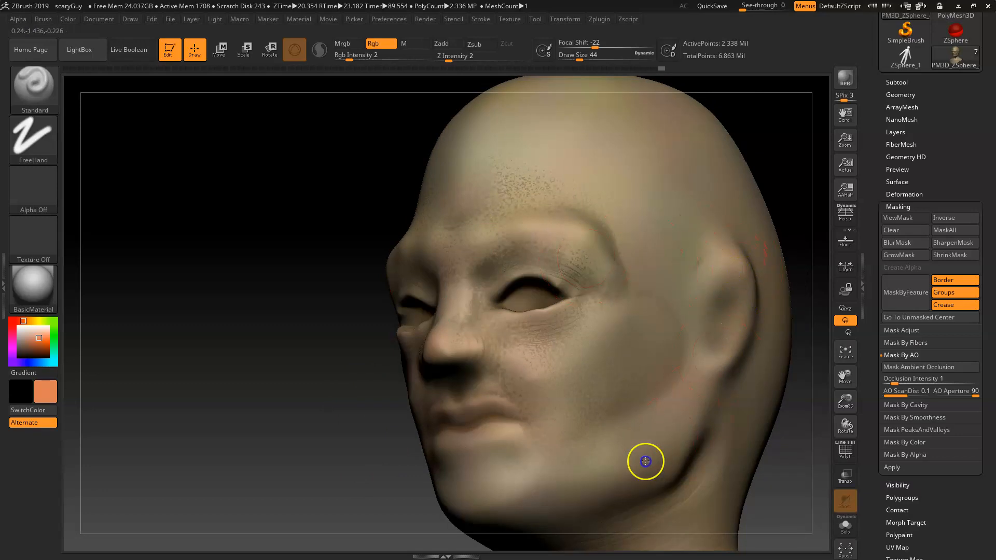
pyautogui.moveTo(647, 341)
pyautogui.mouseDown()
pyautogui.moveTo(598, 334)
pyautogui.moveTo(592, 348)
pyautogui.mouseUp()
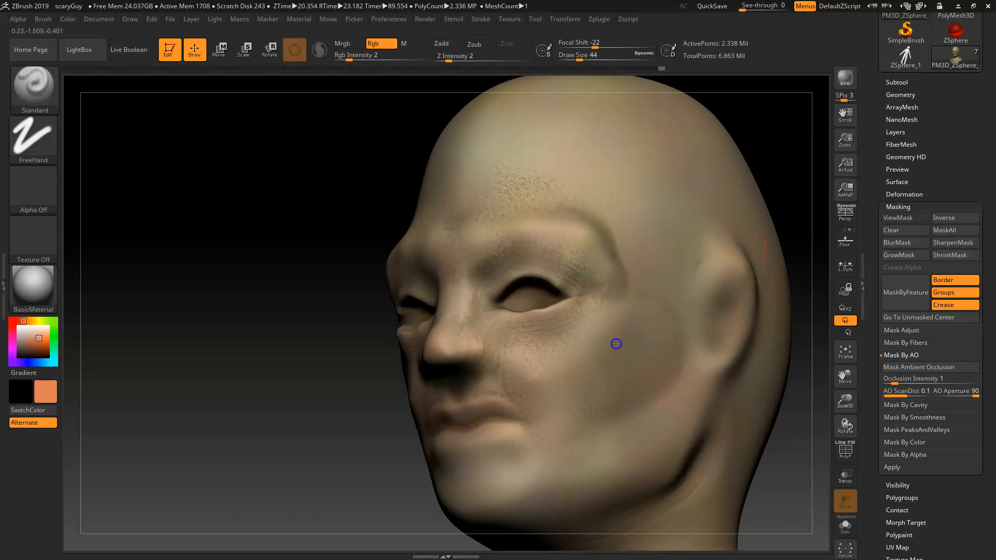
pyautogui.moveTo(651, 456); pyautogui.dragTo(633, 473)
pyautogui.keyDown('alt'); pyautogui.moveTo(313, 478); pyautogui.dragTo(271, 465); pyautogui.keyUp('alt')
pyautogui.keyDown('alt'); pyautogui.moveTo(379, 483); pyautogui.dragTo(298, 385); pyautogui.keyUp('alt')
pyautogui.keyDown('alt'); pyautogui.moveTo(633, 321); pyautogui.dragTo(643, 340); pyautogui.keyUp('alt')
pyautogui.keyDown('alt'); pyautogui.moveTo(696, 285); pyautogui.dragTo(663, 338); pyautogui.keyUp('alt')
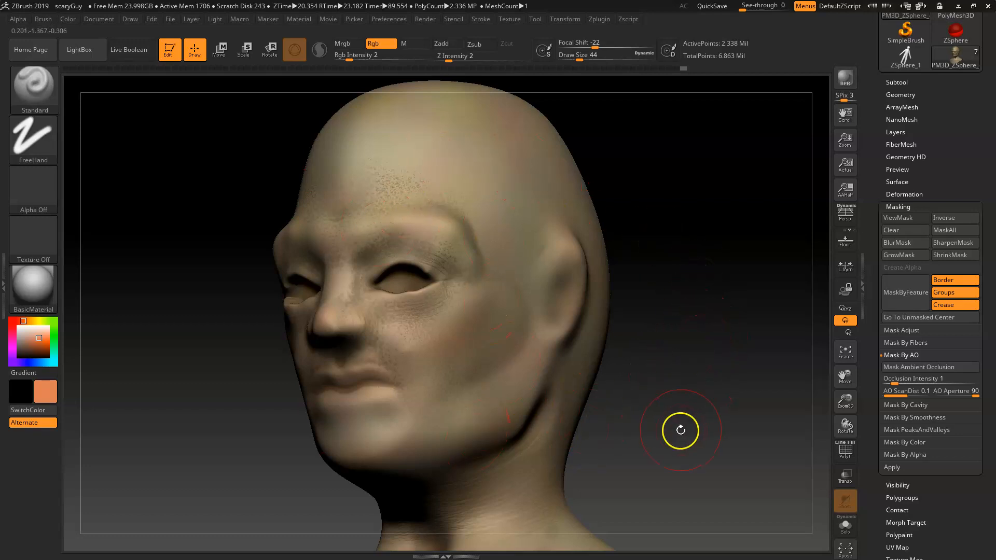
pyautogui.moveTo(694, 448); pyautogui.dragTo(700, 461)
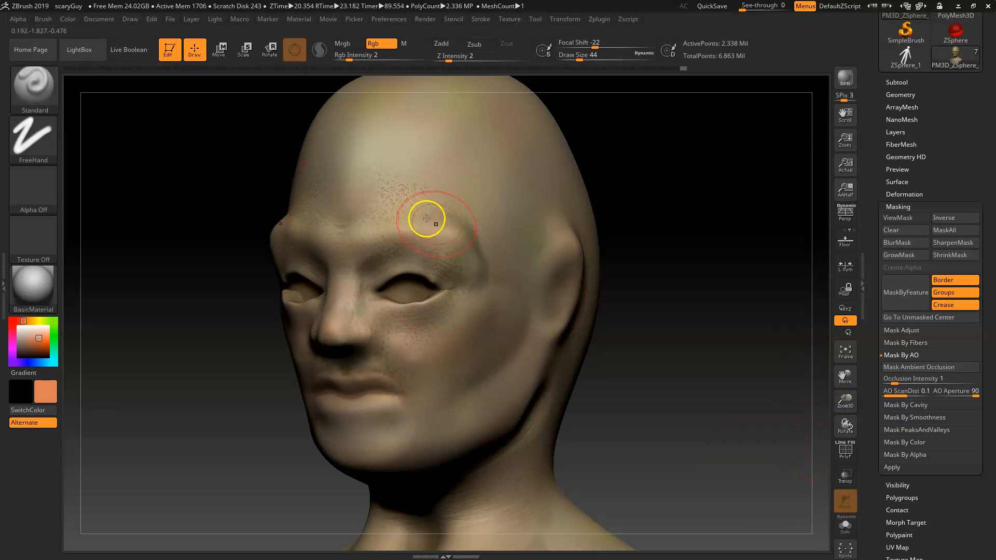
# Step: Save the project as paintedGuy
pyautogui.hotkey('ctrl', 'shift')
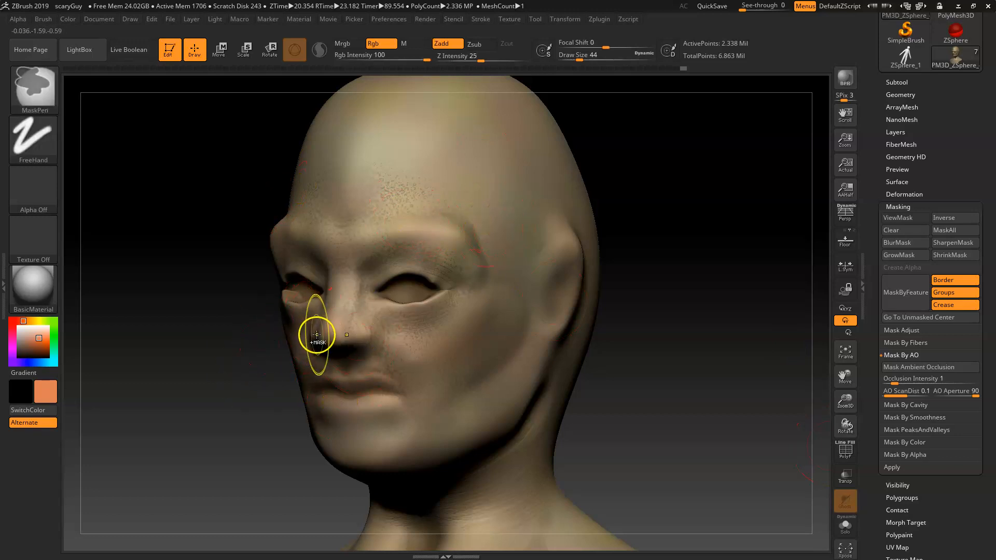
pyautogui.hotkey('ctrl', 's')
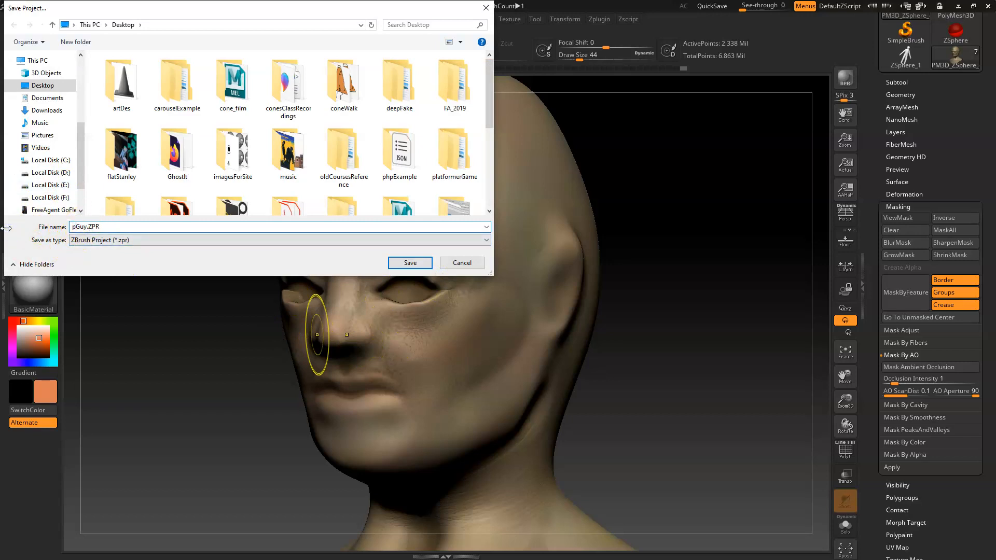
pyautogui.write('paint')
pyautogui.press('Return')
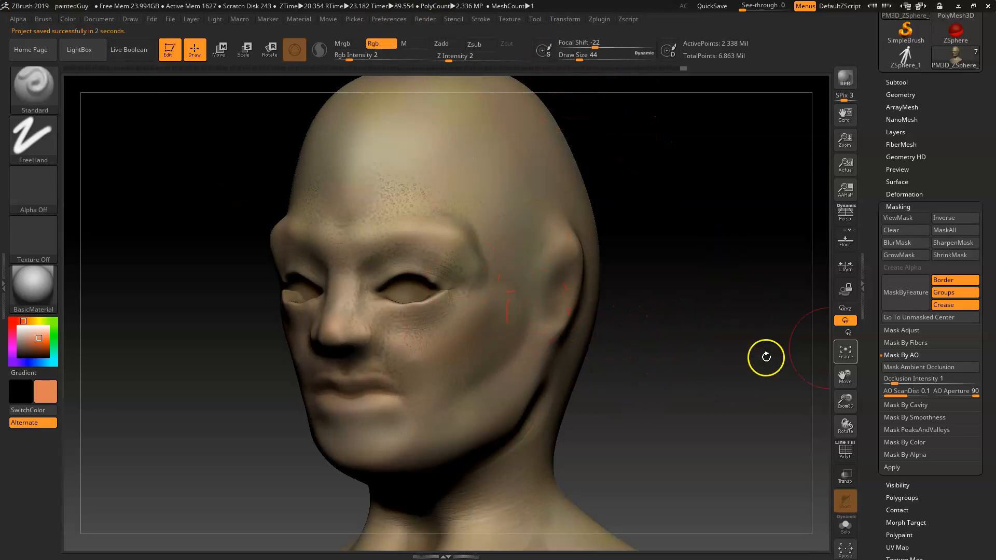
# Step: Try to unwrap the head's UVs with the UV Master plugin
pyautogui.click(560, 19)
pyautogui.click(597, 19)
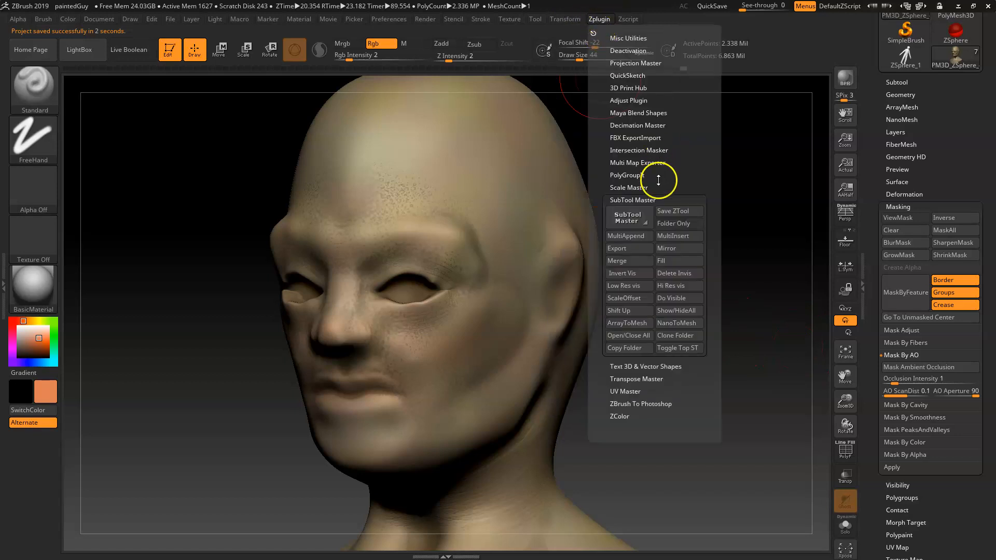
pyautogui.click(637, 200)
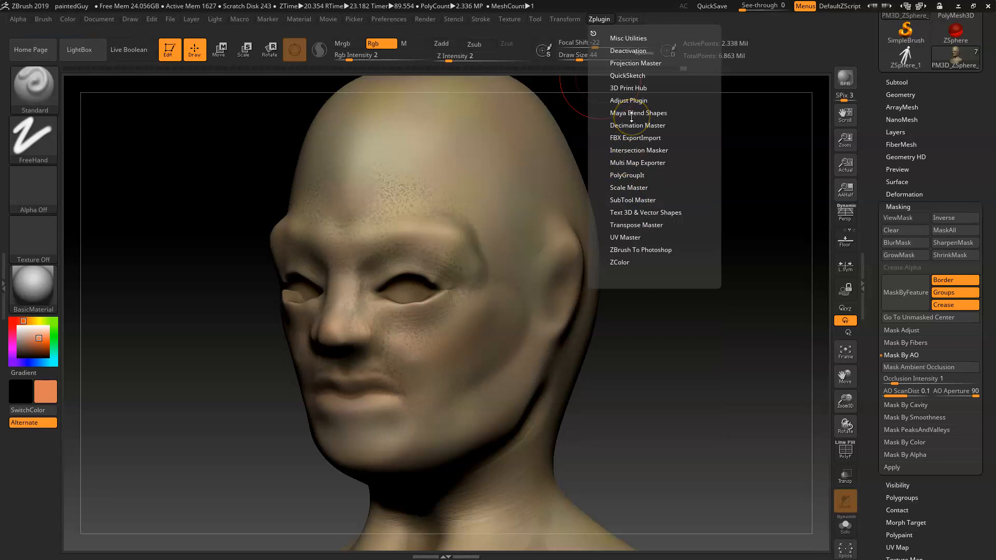
pyautogui.click(627, 238)
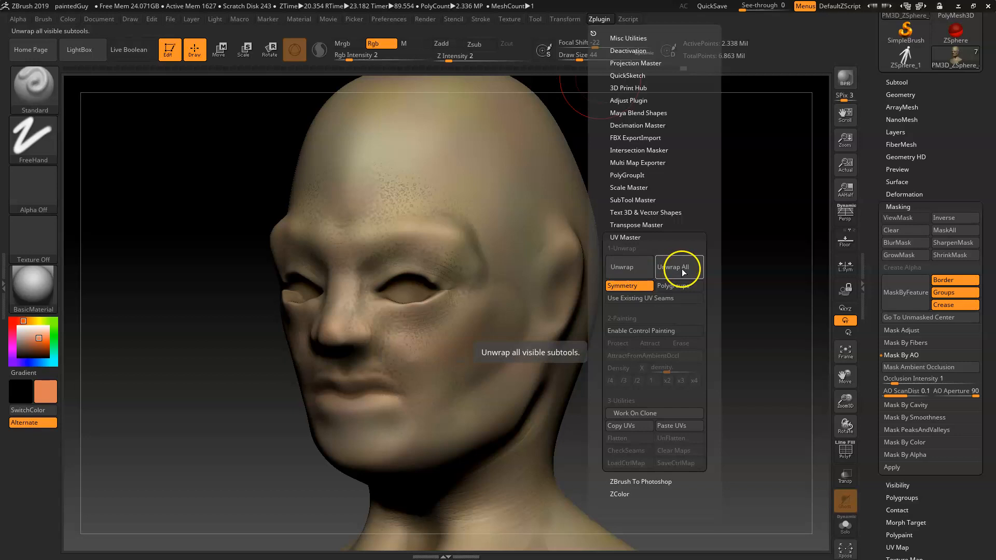
pyautogui.click(568, 19)
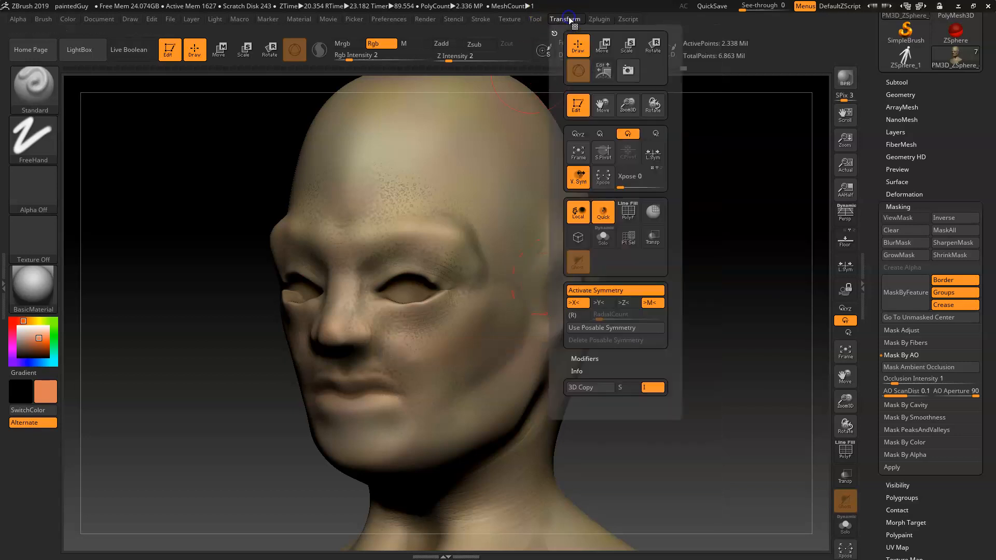
pyautogui.click(599, 20)
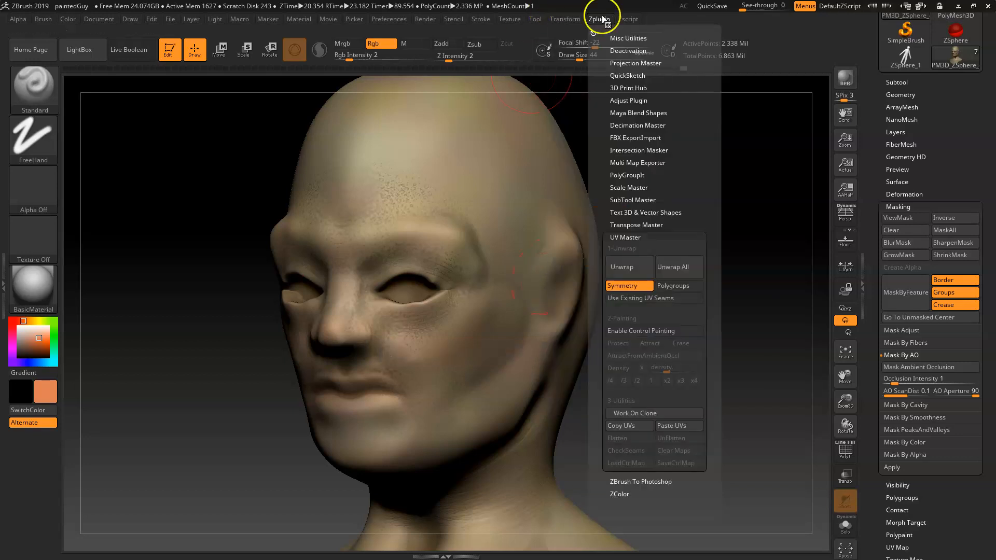
pyautogui.click(627, 269)
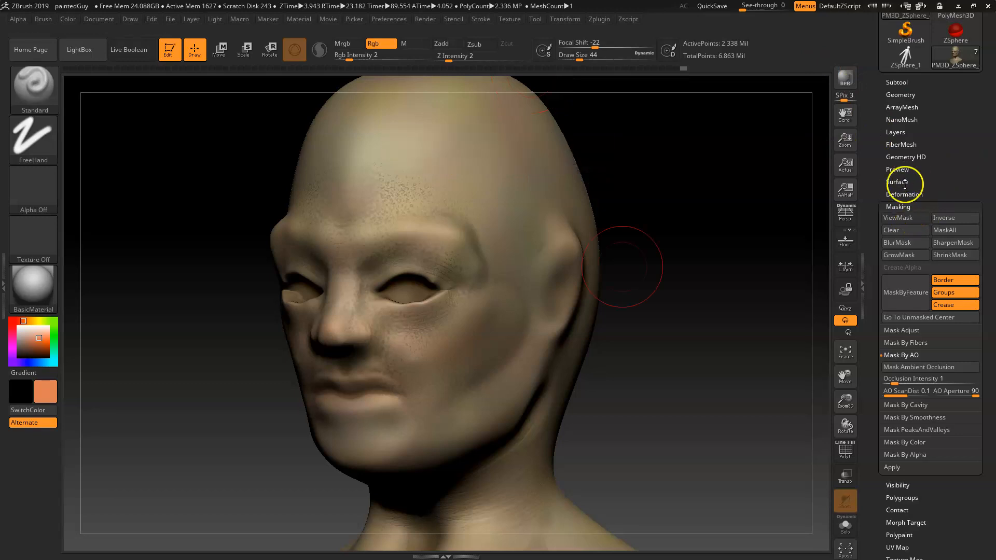
# Step: Lower the head to subdivision level 1 and unwrap its UVs with UV Master
pyautogui.click(902, 206)
pyautogui.click(900, 94)
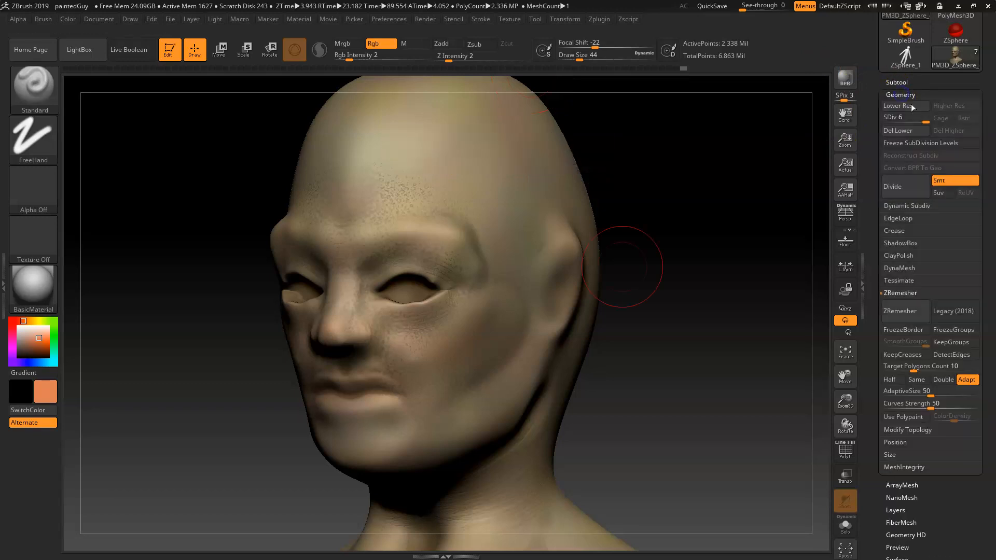
pyautogui.moveTo(918, 123); pyautogui.dragTo(884, 122)
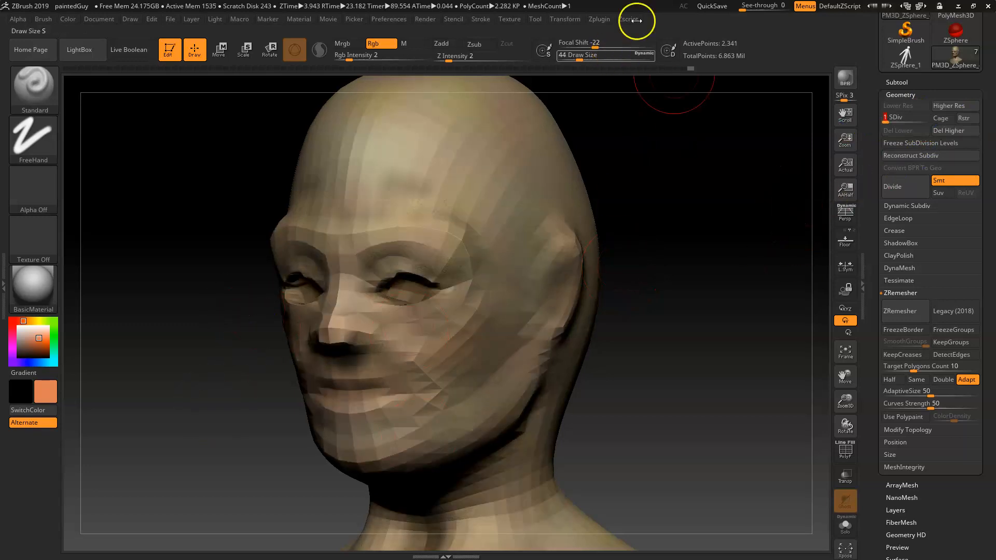
pyautogui.click(596, 19)
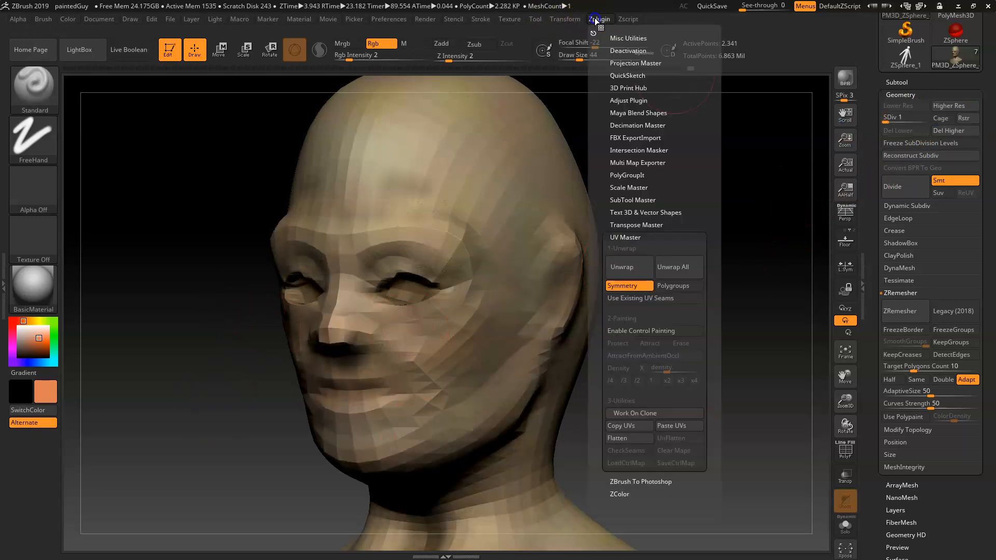
pyautogui.click(630, 265)
# Step: Open the UV Map settings and toggle Morph UV to inspect the head's flattened UV layout
pyautogui.moveTo(877, 377); pyautogui.dragTo(876, 349)
pyautogui.click(896, 284)
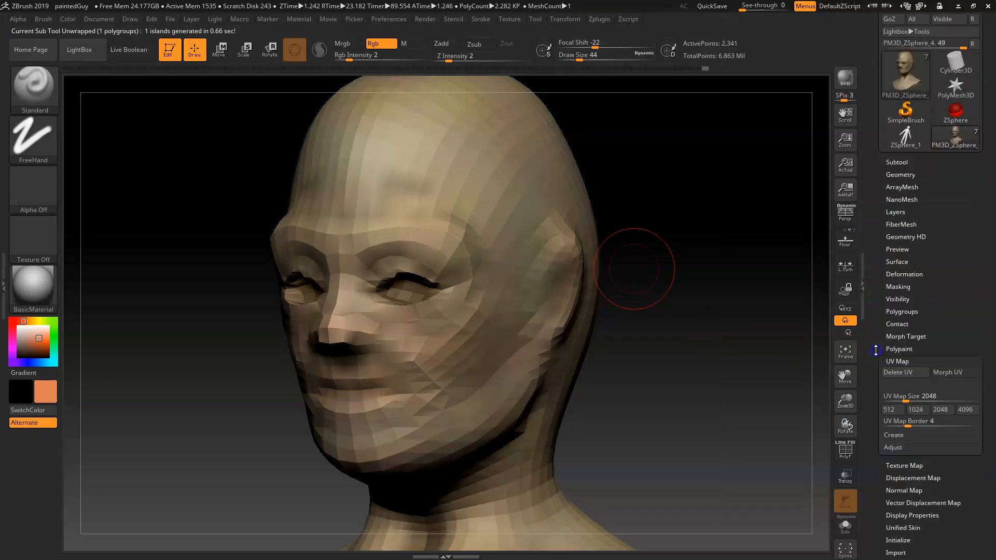
pyautogui.click(944, 375)
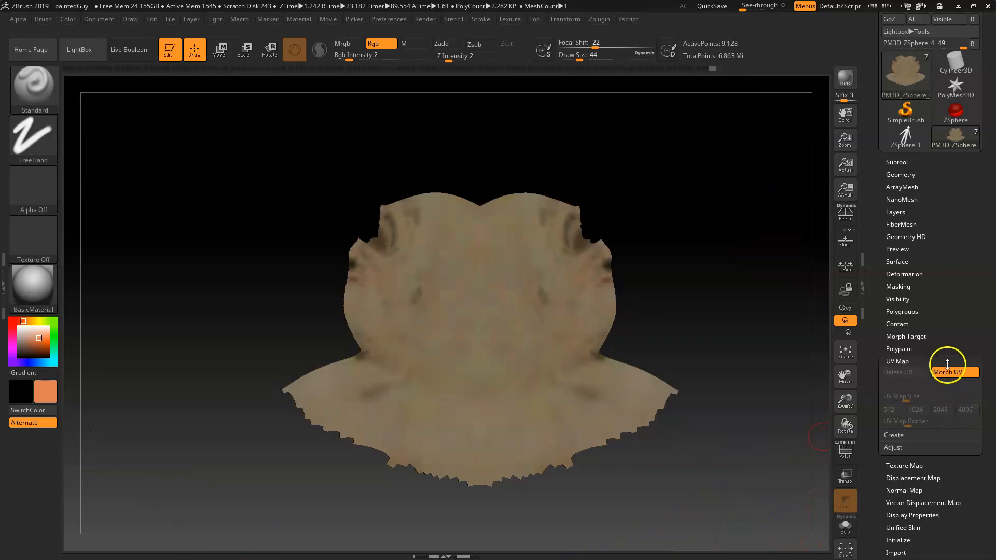
pyautogui.click(956, 373)
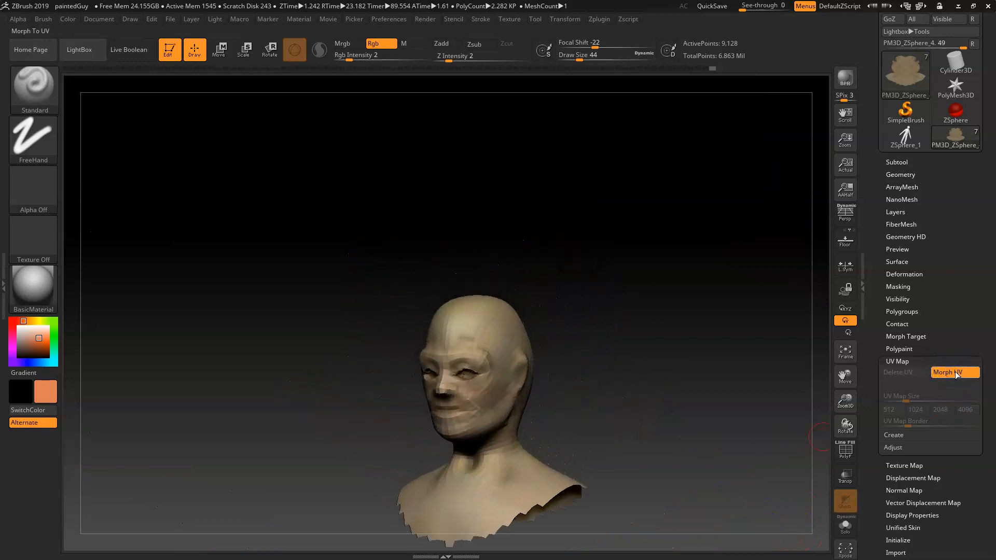
pyautogui.click(956, 374)
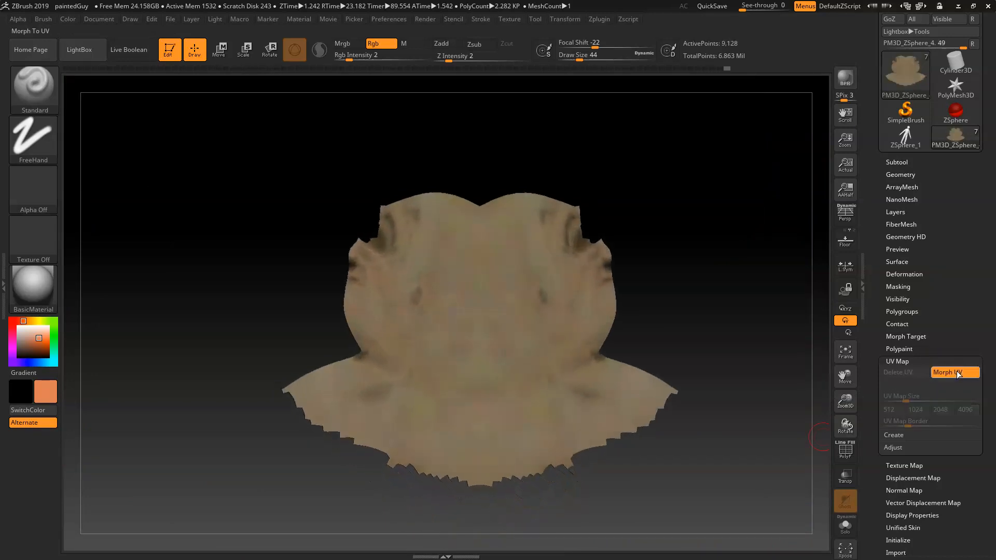
pyautogui.click(956, 374)
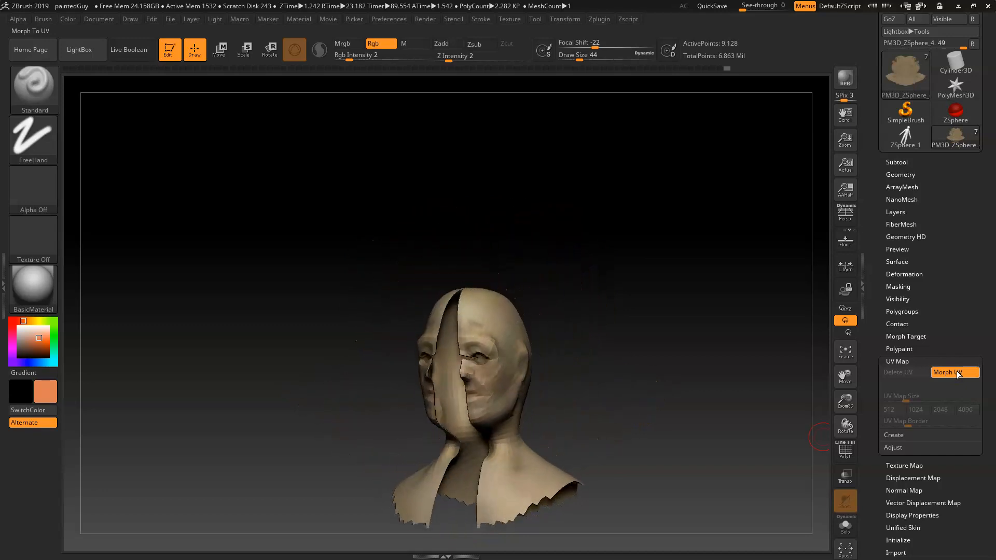
# Step: Open the Multi Map Exporter plugin
pyautogui.moveTo(638, 343); pyautogui.dragTo(661, 332)
pyautogui.click(597, 20)
pyautogui.click(566, 19)
pyautogui.click(629, 20)
pyautogui.click(599, 20)
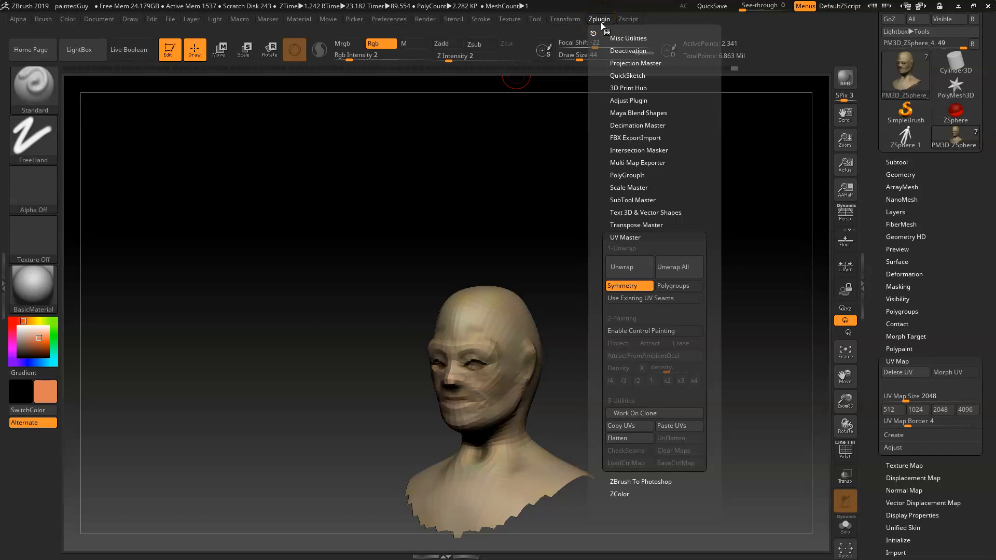
pyautogui.click(628, 238)
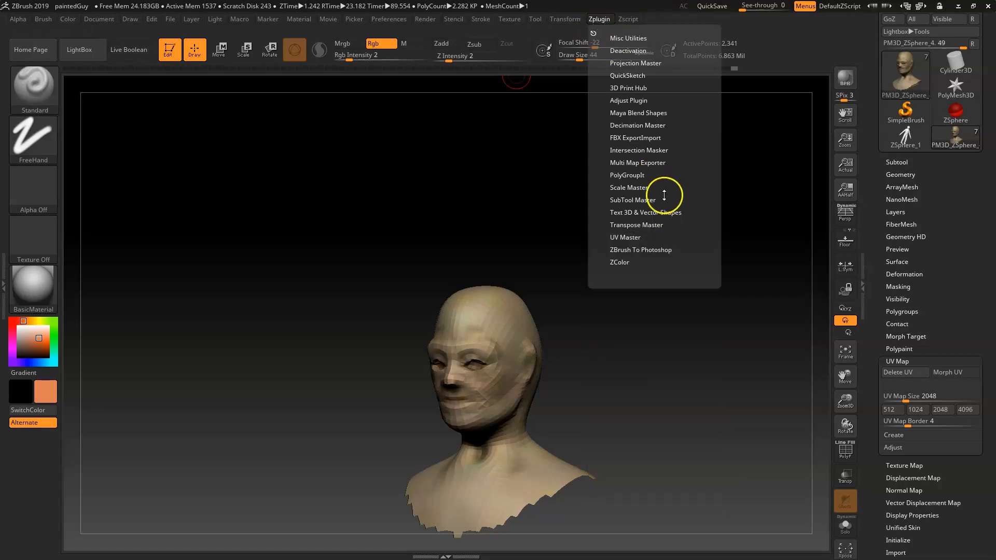
pyautogui.click(643, 163)
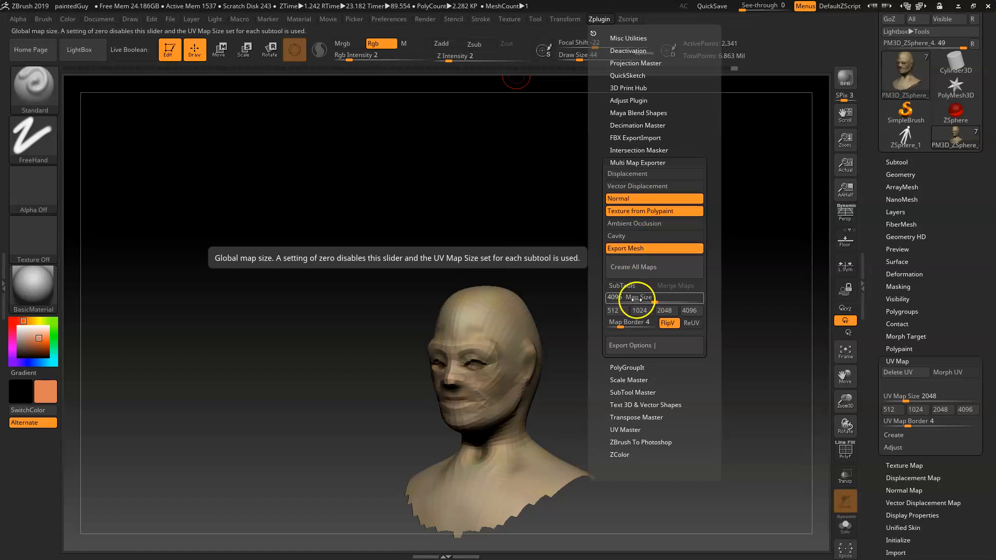
# Step: Set the Multi Map Exporter map size to 2048 and open the export options
pyautogui.click(665, 311)
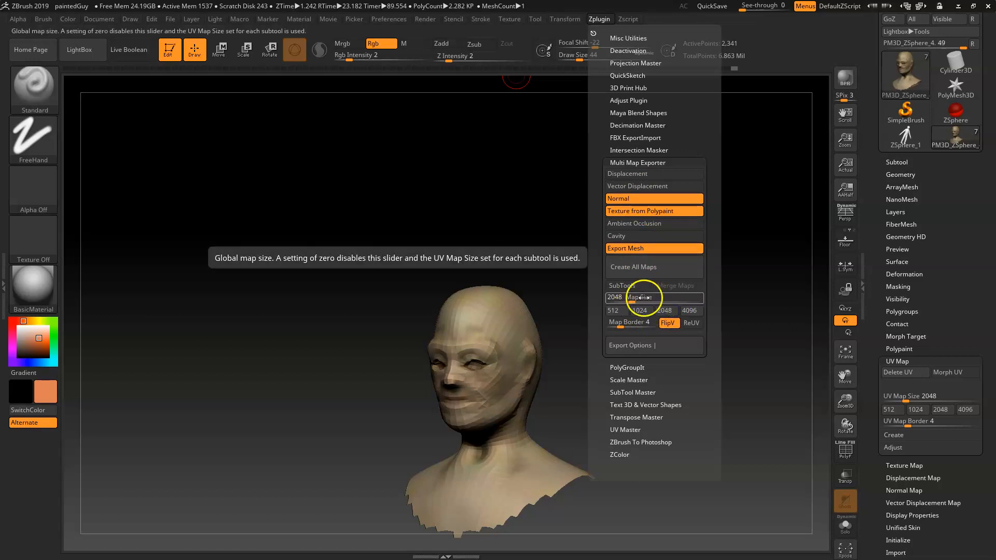
pyautogui.click(643, 346)
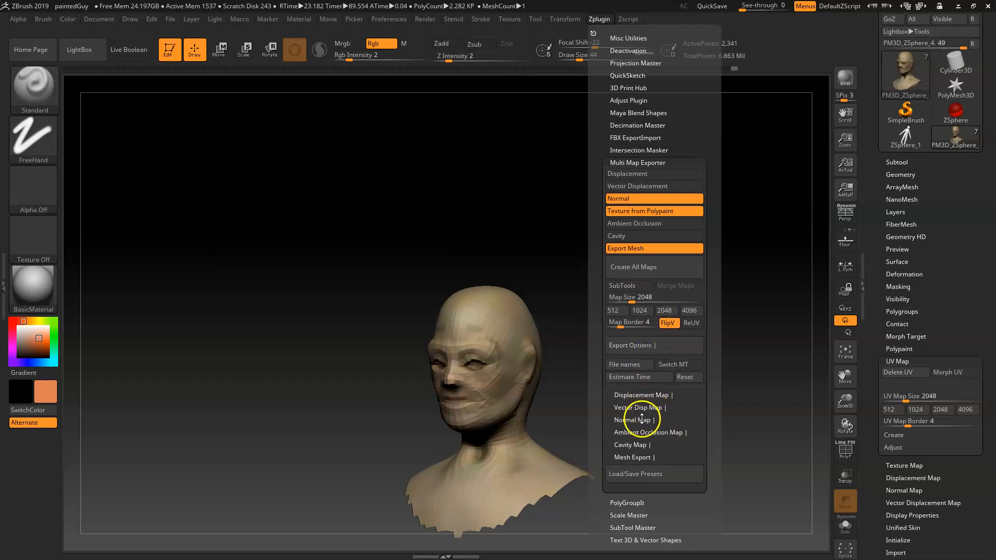
# Step: Open the normal map and mesh export options and set the mesh export subdivision level to its lowest
pyautogui.click(641, 419)
pyautogui.click(646, 444)
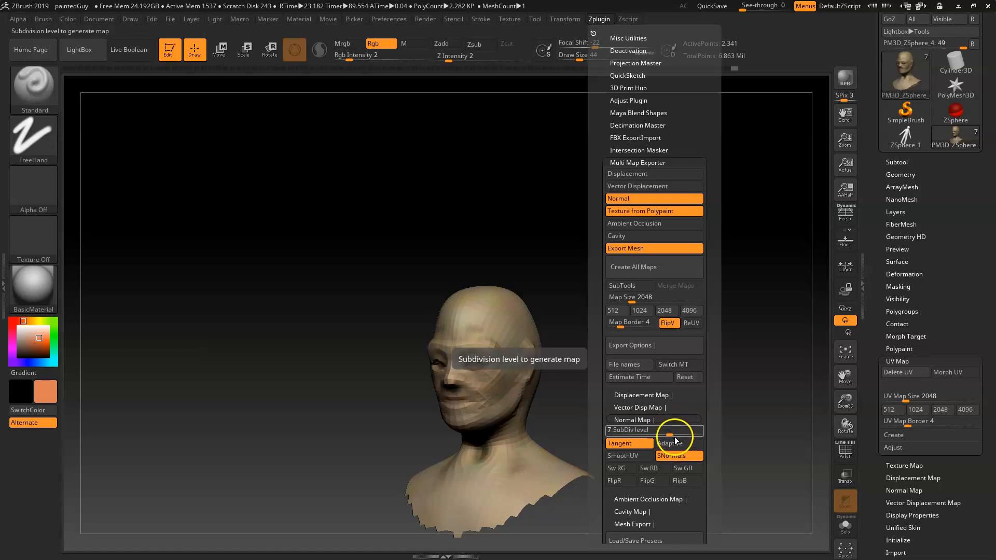
pyautogui.click(642, 524)
pyautogui.moveTo(669, 477); pyautogui.dragTo(608, 478)
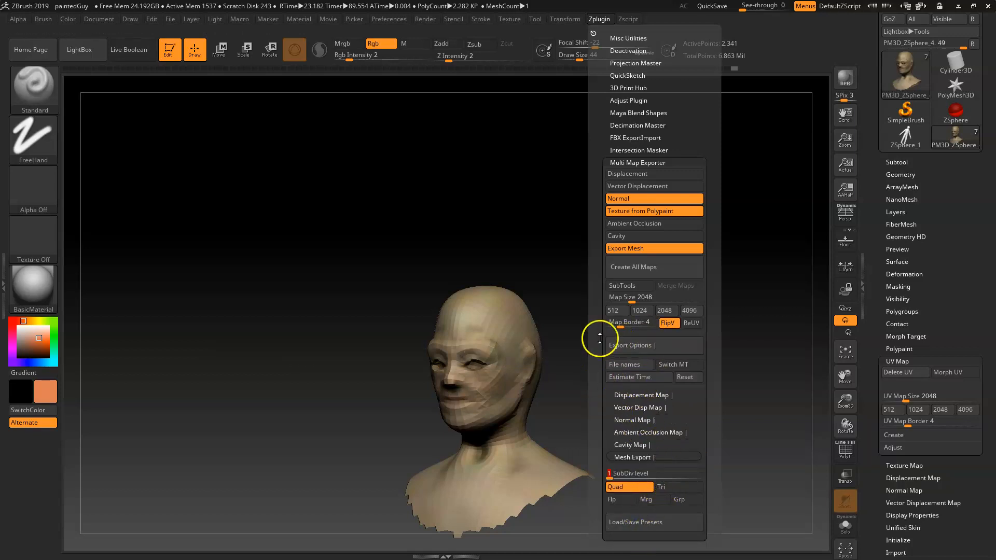
# Step: Lower the normal map's subdivision level to 1, collapse its options, and create all maps
pyautogui.click(644, 420)
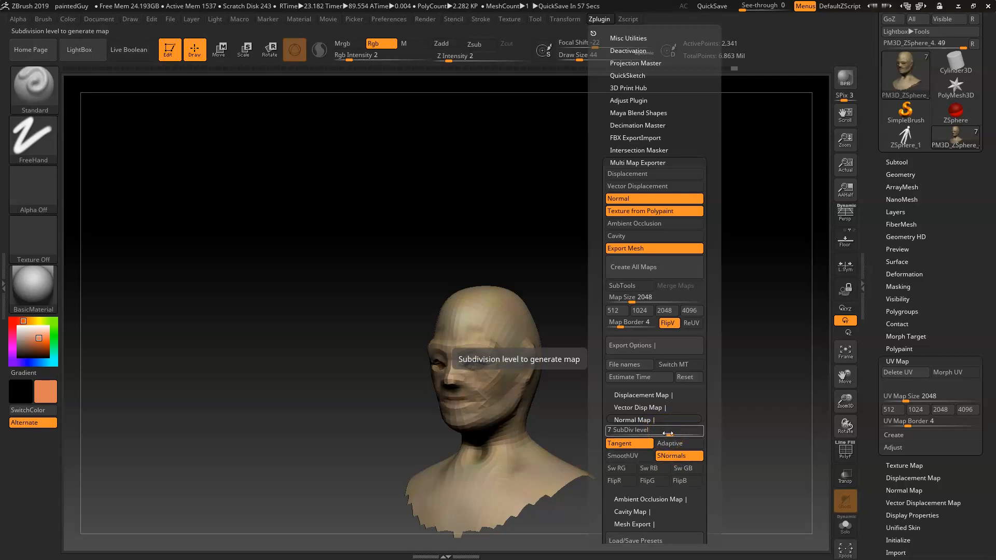
pyautogui.moveTo(668, 433); pyautogui.dragTo(619, 430)
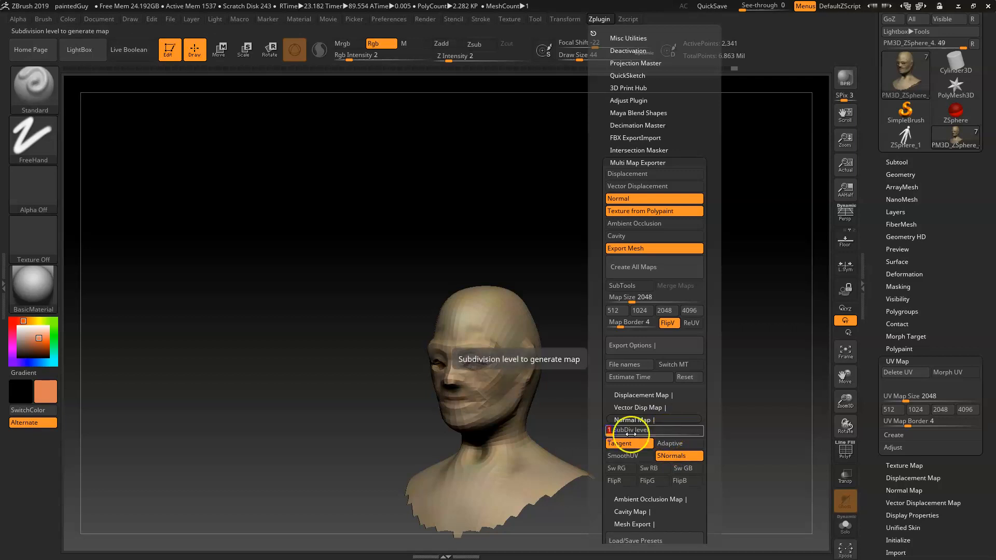
pyautogui.click(629, 421)
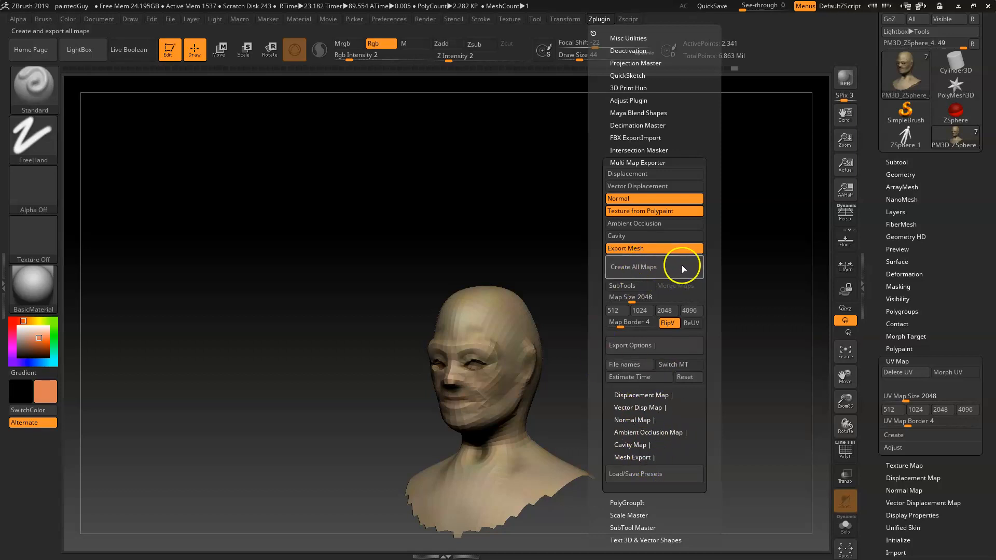
pyautogui.click(622, 272)
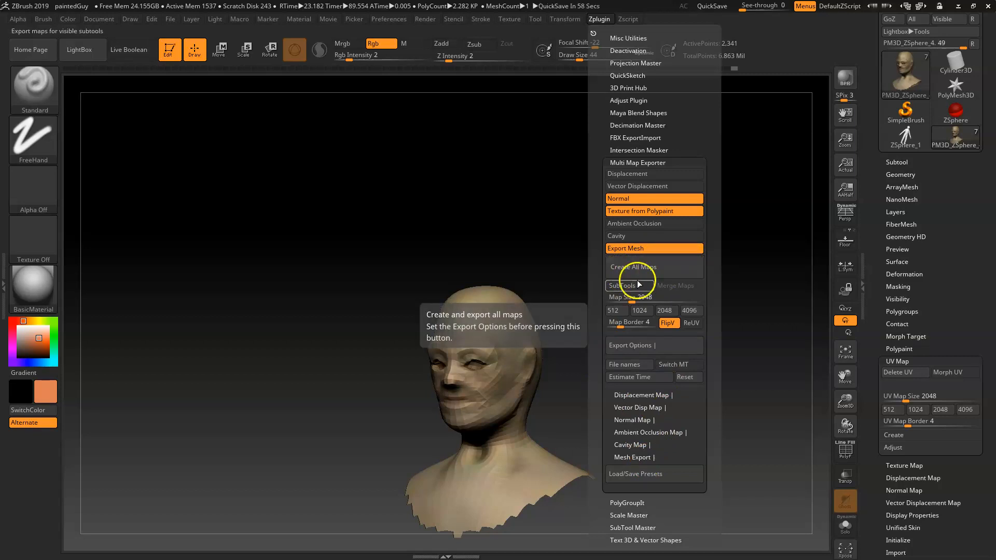